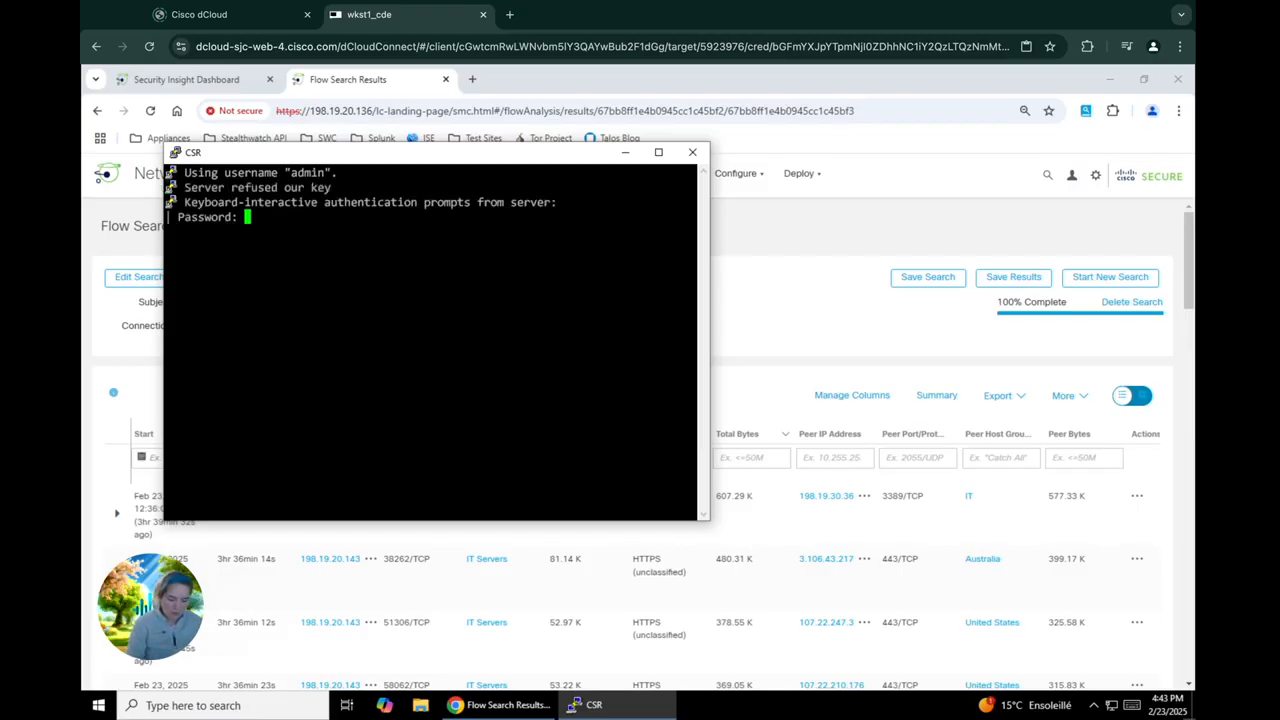
Log in to the CSR router with the account password and enter global configuration mode
key(Return)
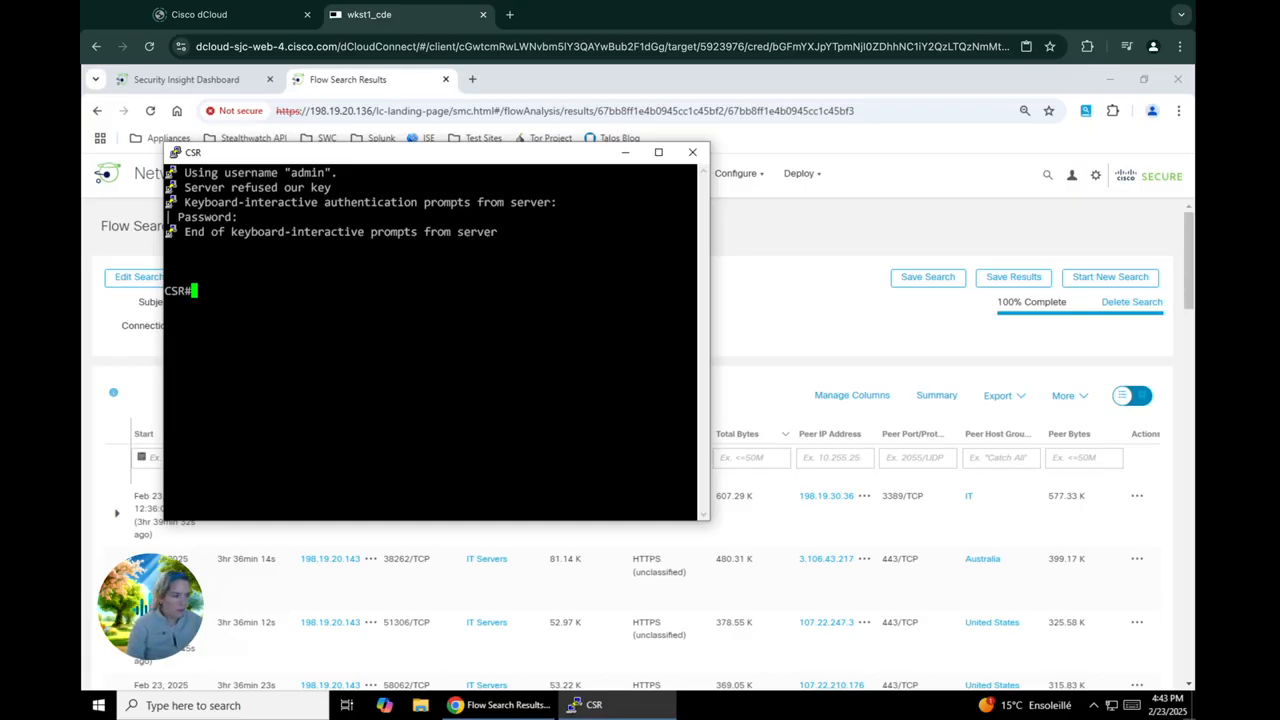
text(conf)
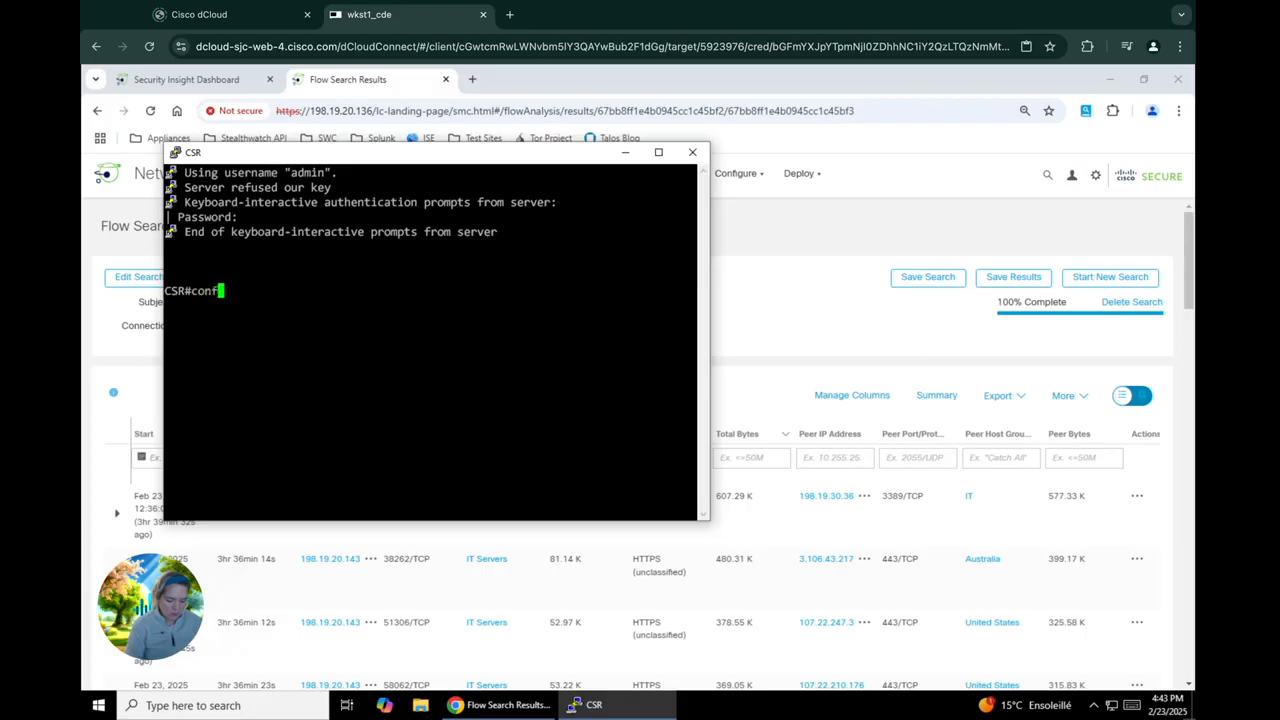
text(igure term)
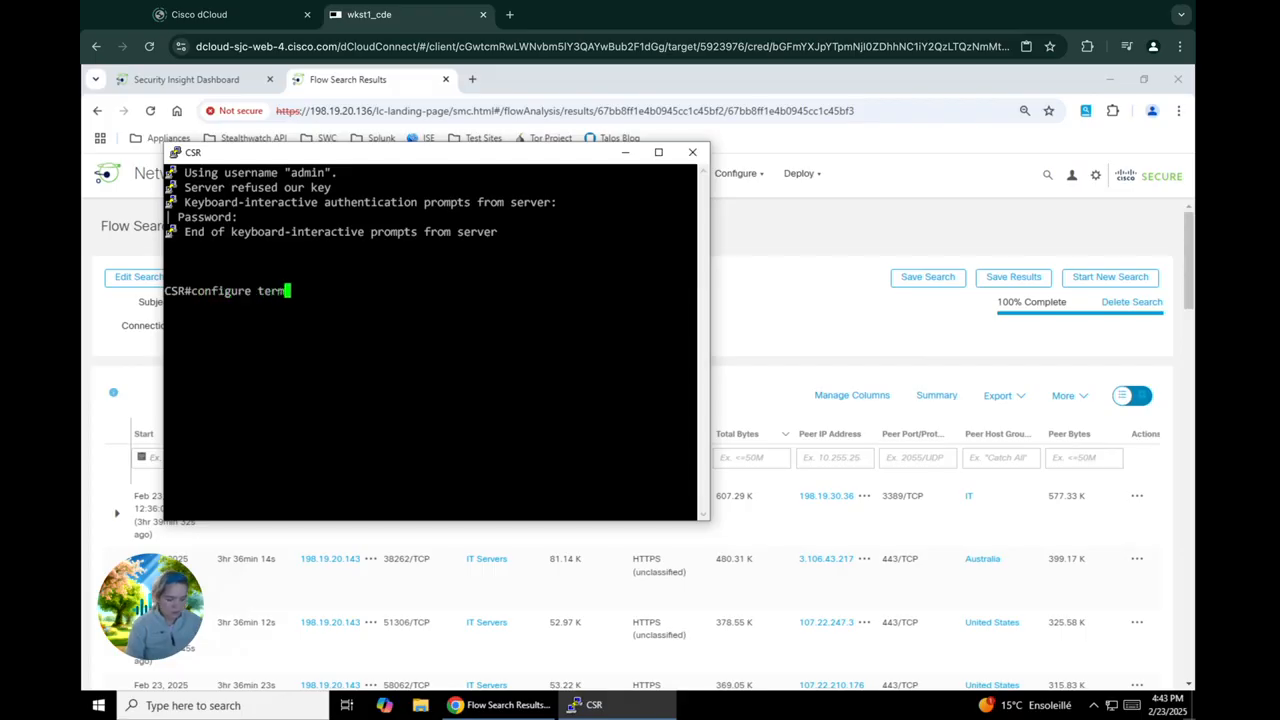
text(ina;)
key(Return)
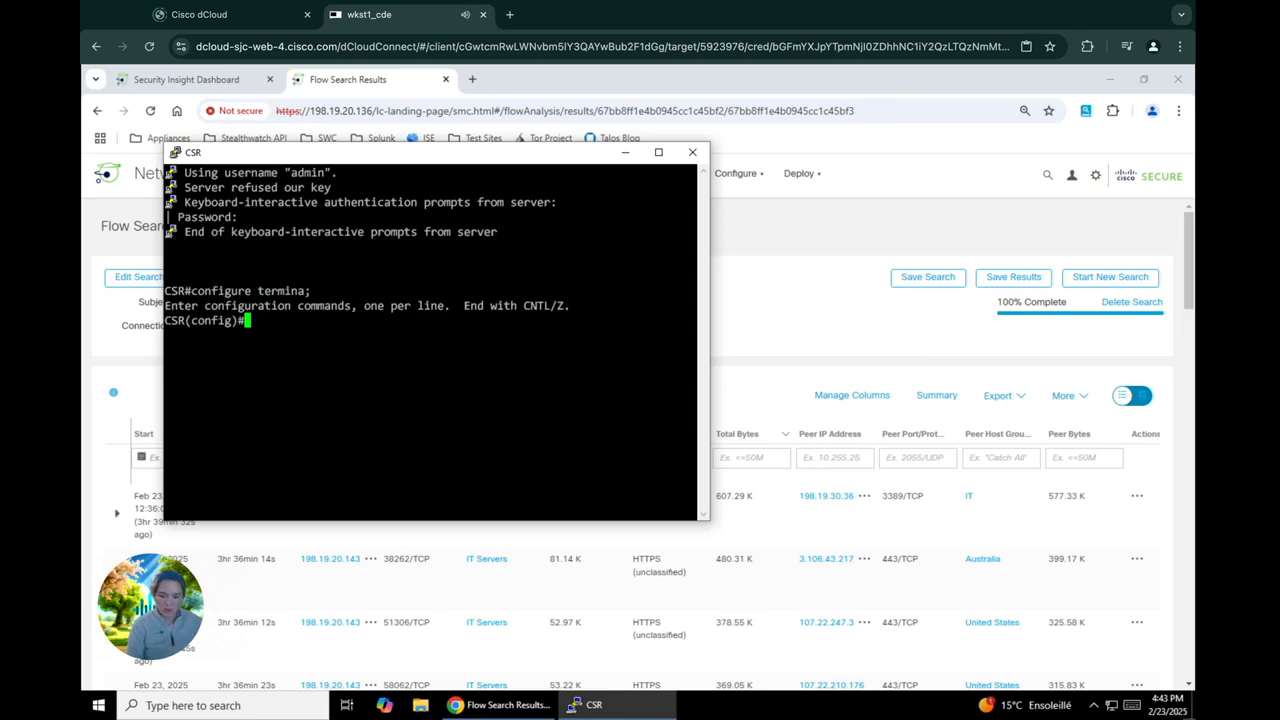
Try to run "configure terminal" again from within global configuration mode
text(config)
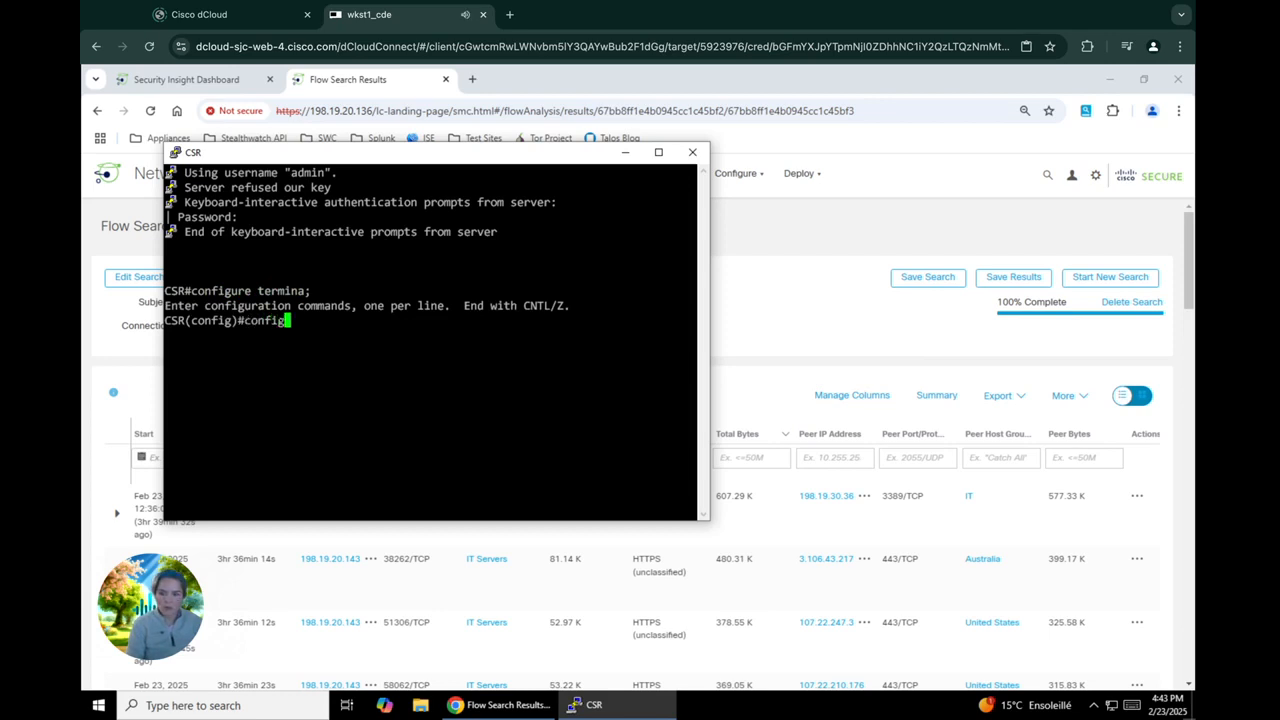
text(ure terminal)
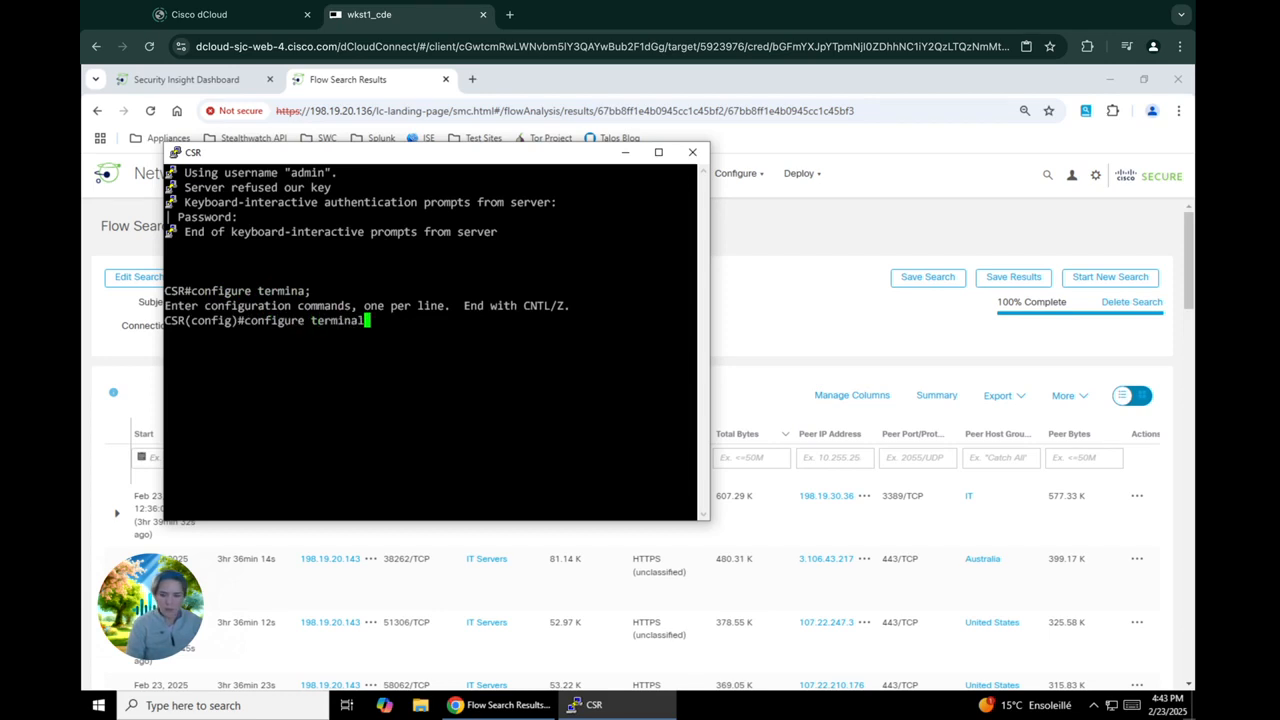
key(Return)
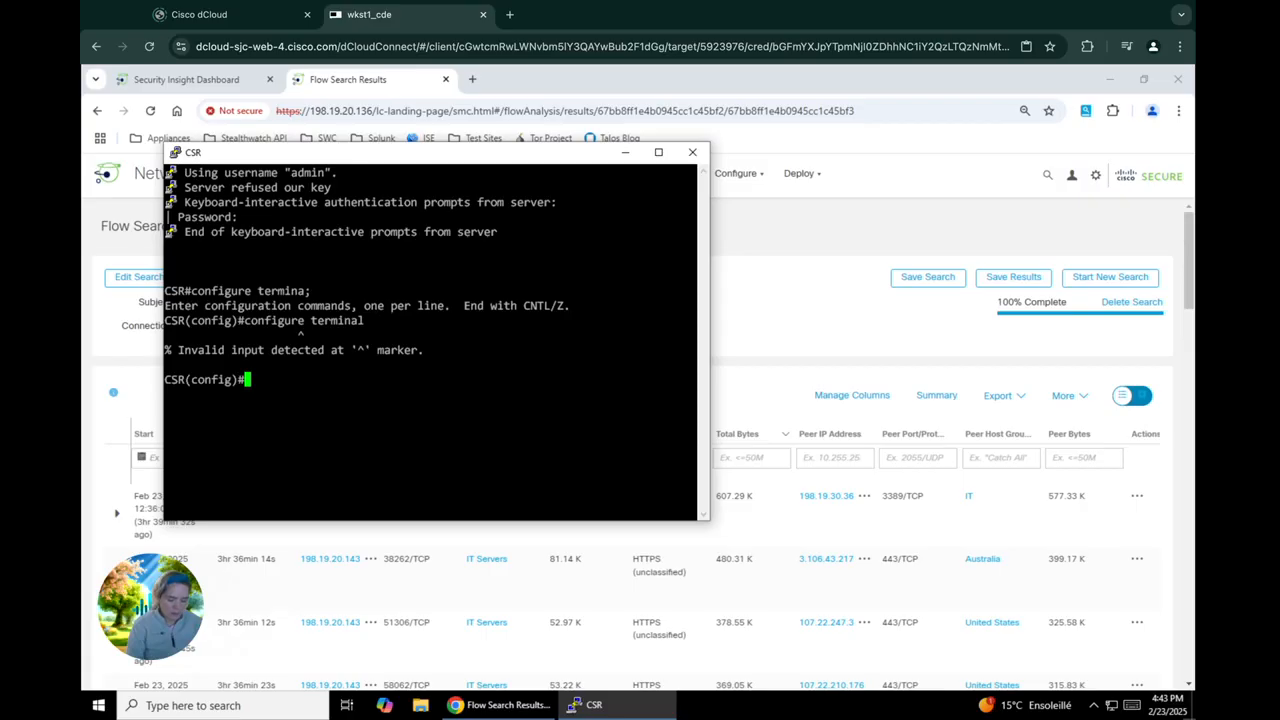
Enter et-analytics configuration mode and set the IP flow-export destination to 198.19.20.139 on port 2055
text(et-)
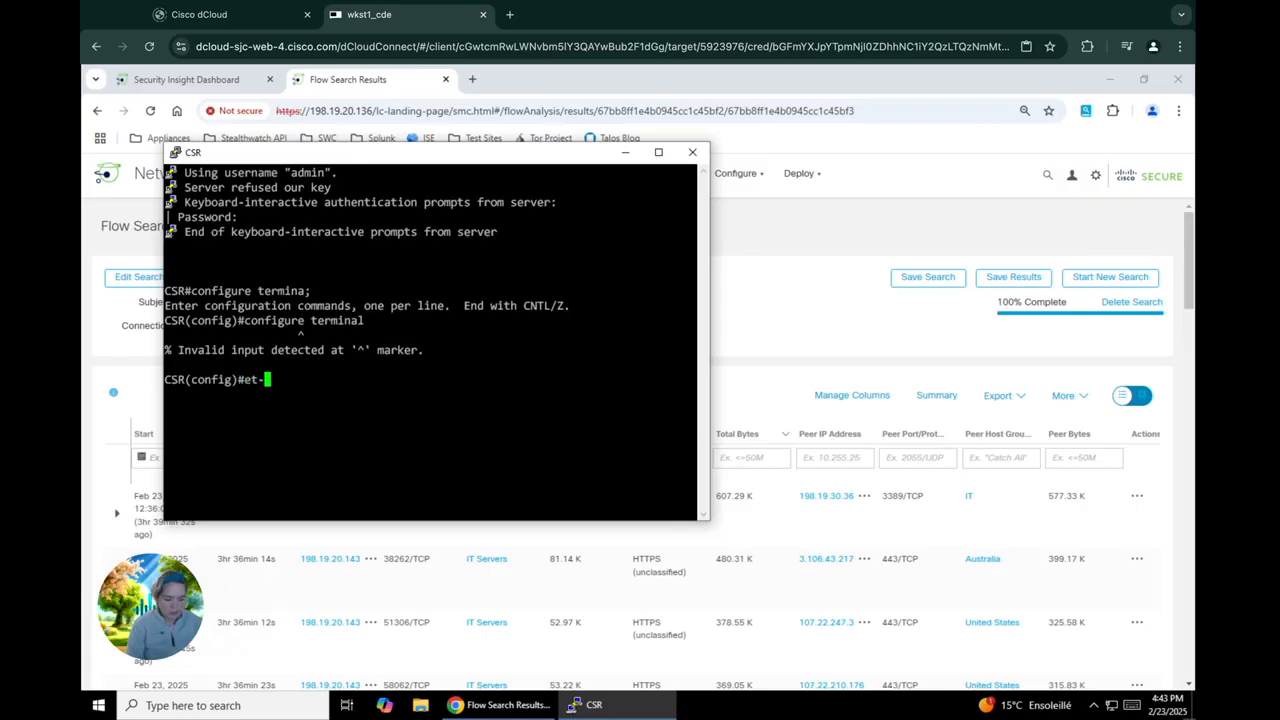
text(analytics)
key(Return)
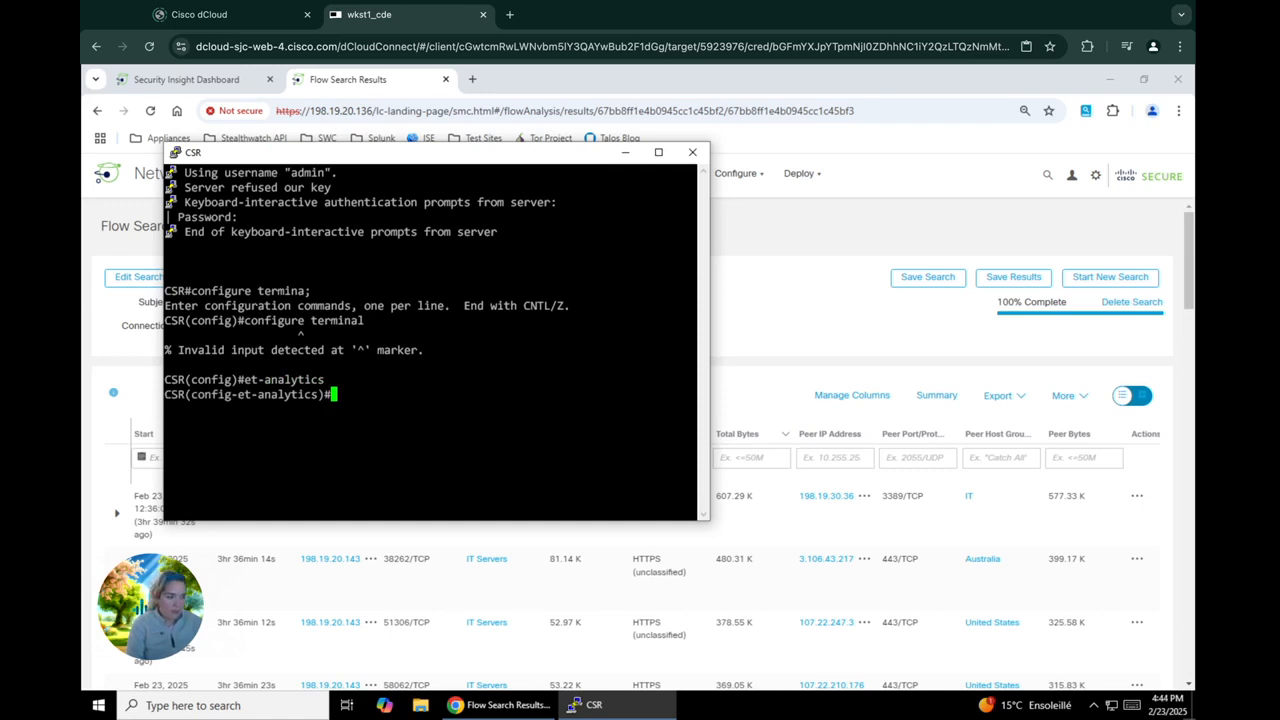
text(ip f)
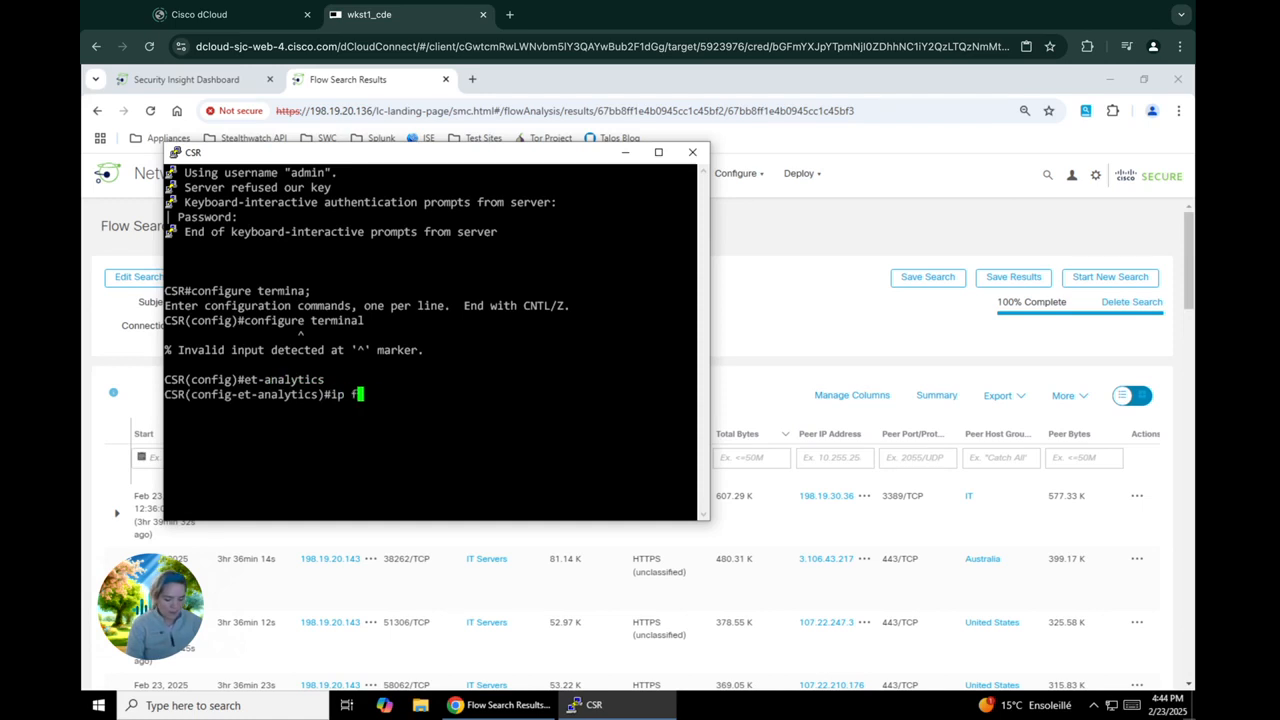
text(low-export)
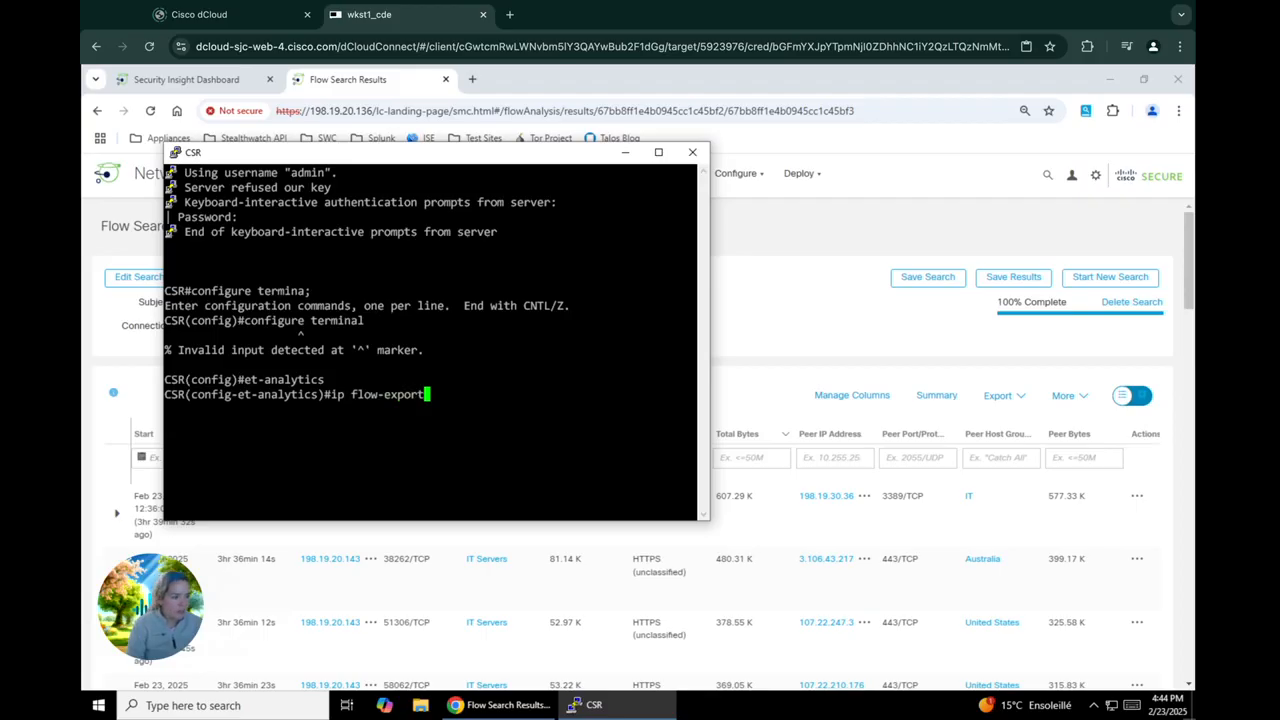
text(desrtin)
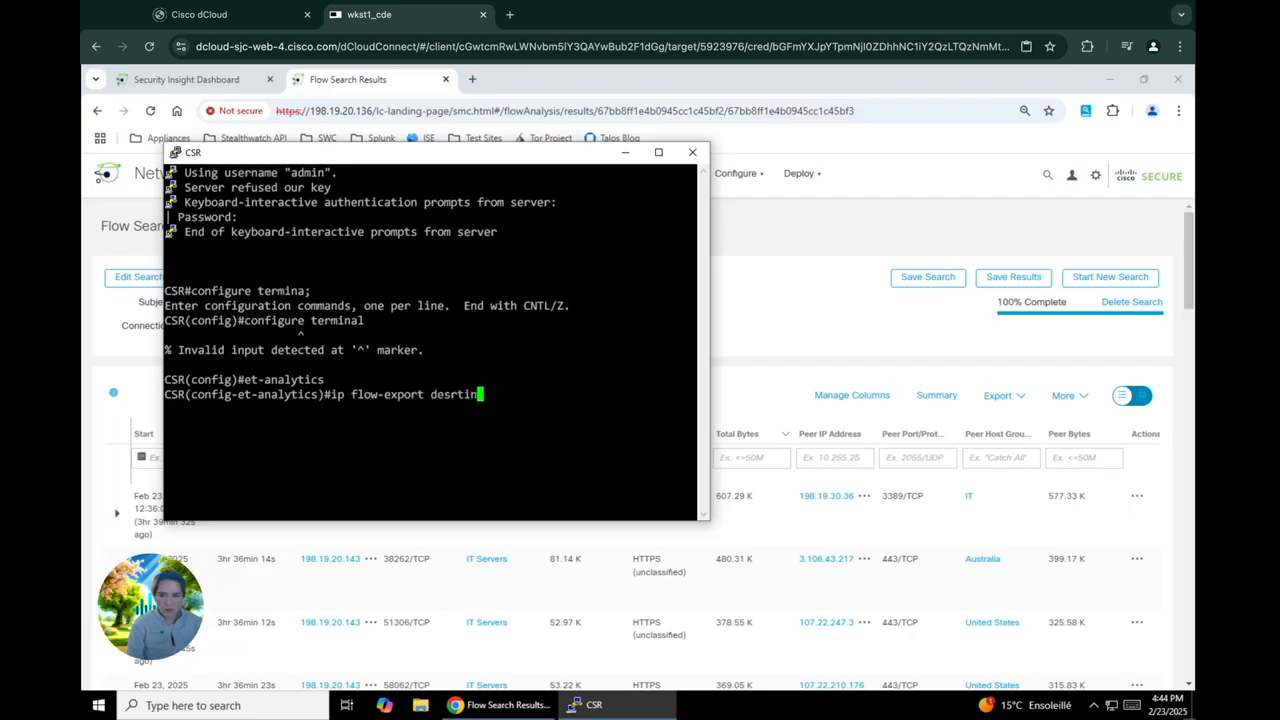
key(BackSpace)
key(BackSpace)
key(BackSpace)
key(BackSpace)
text(tination)
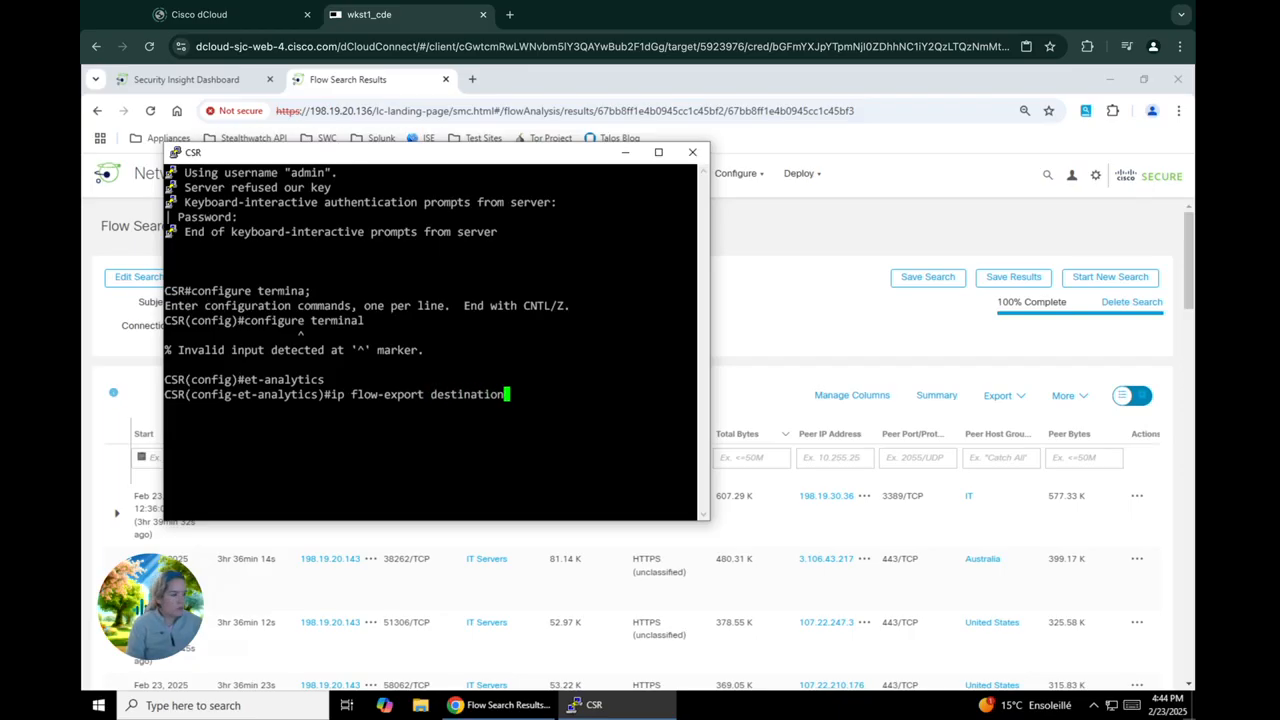
text( 198.)
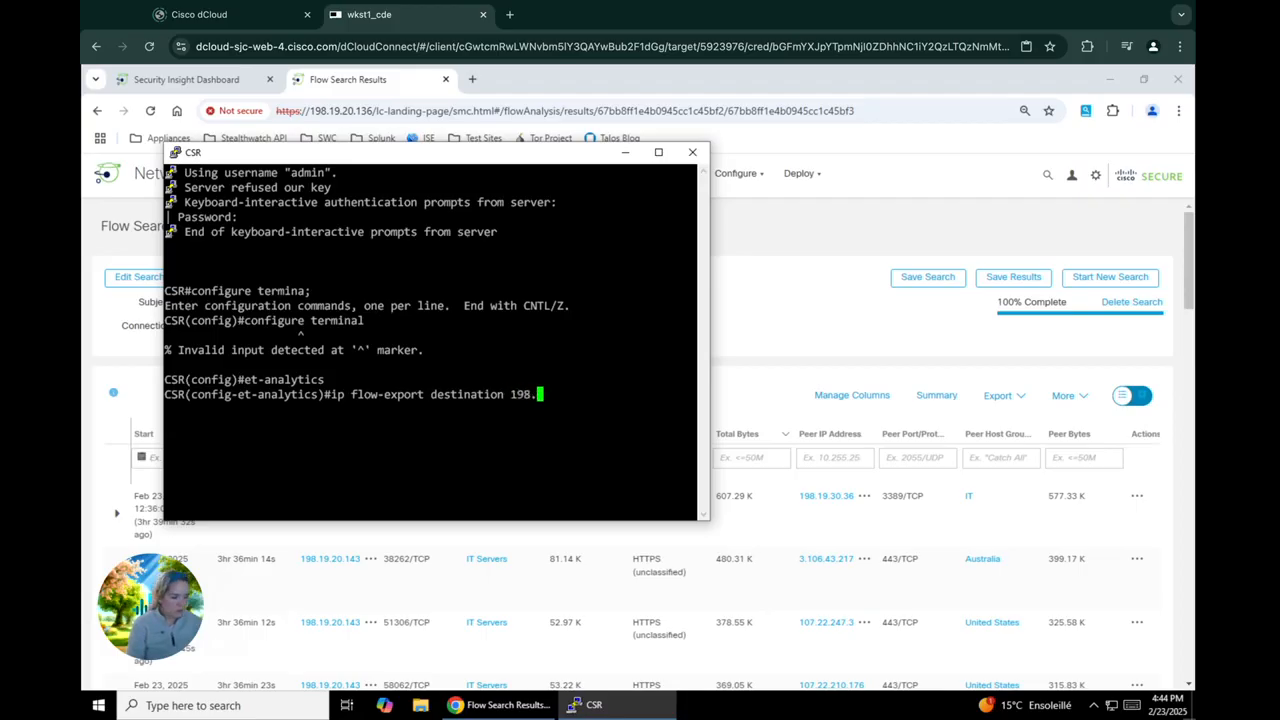
text(19.20)
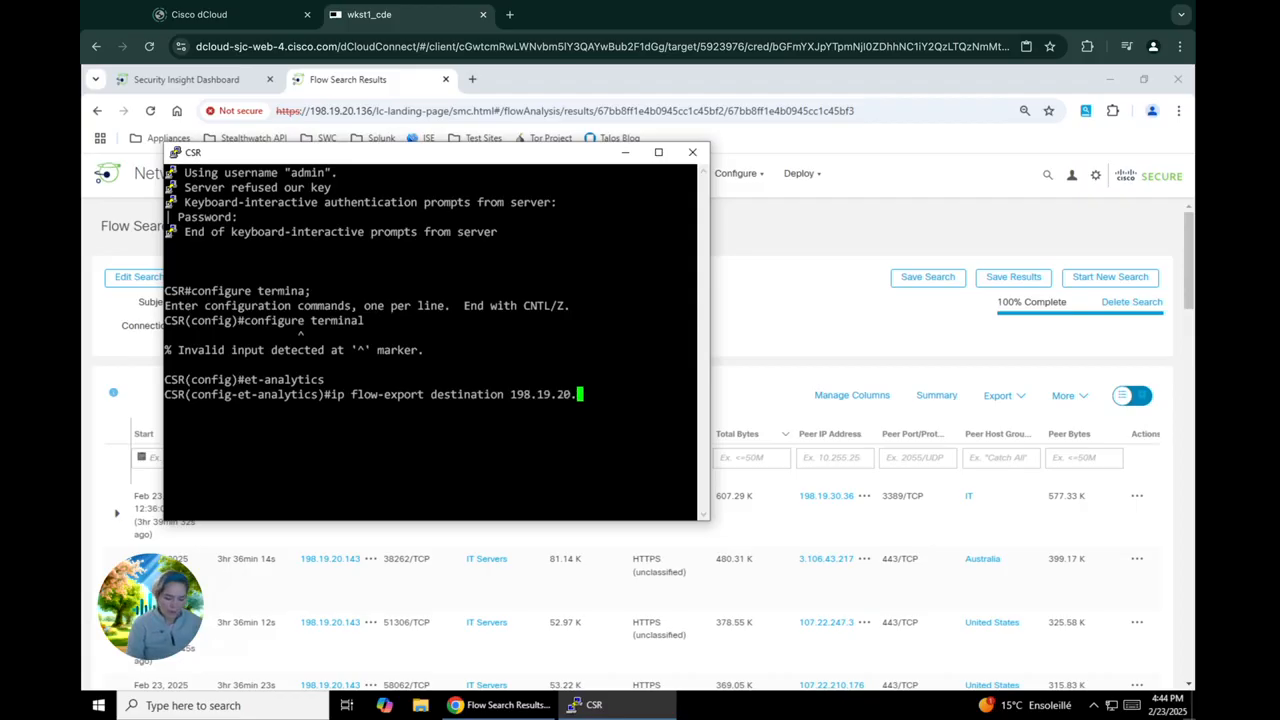
text(.139 2055)
key(Return)
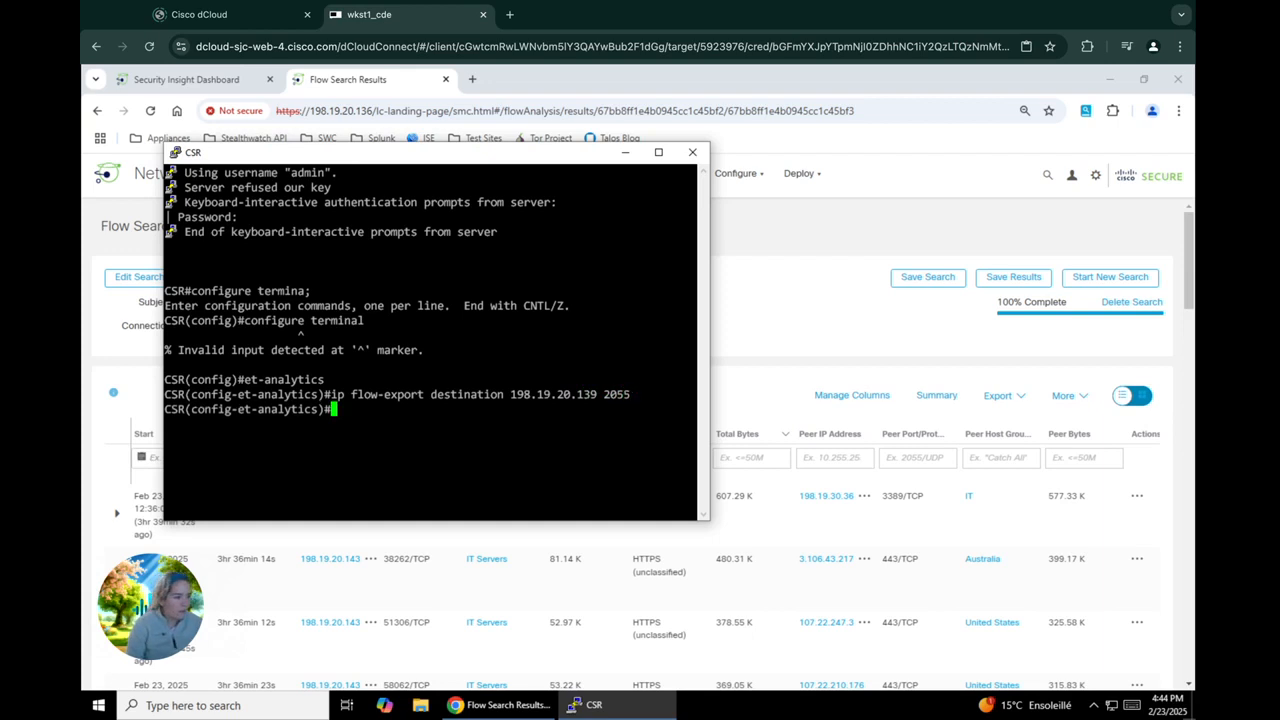
Set the et-analytics inactive timeout to 15
text(inactive)
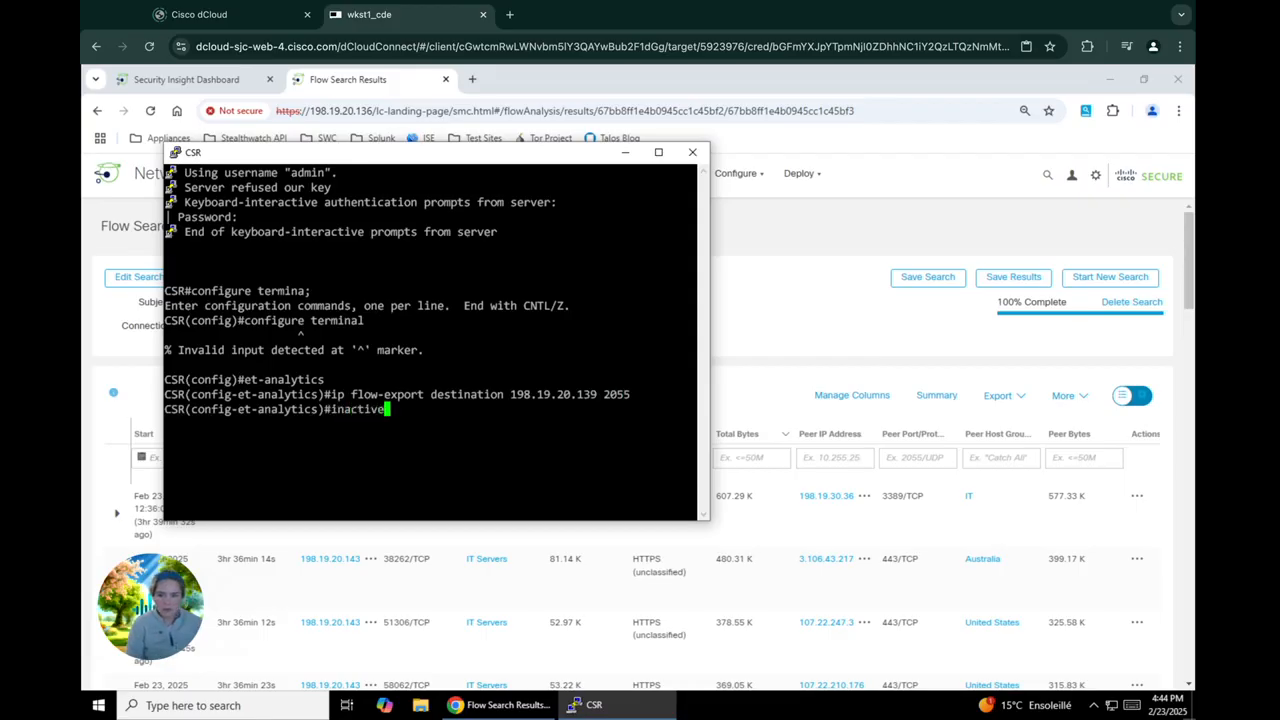
text(-timeout)
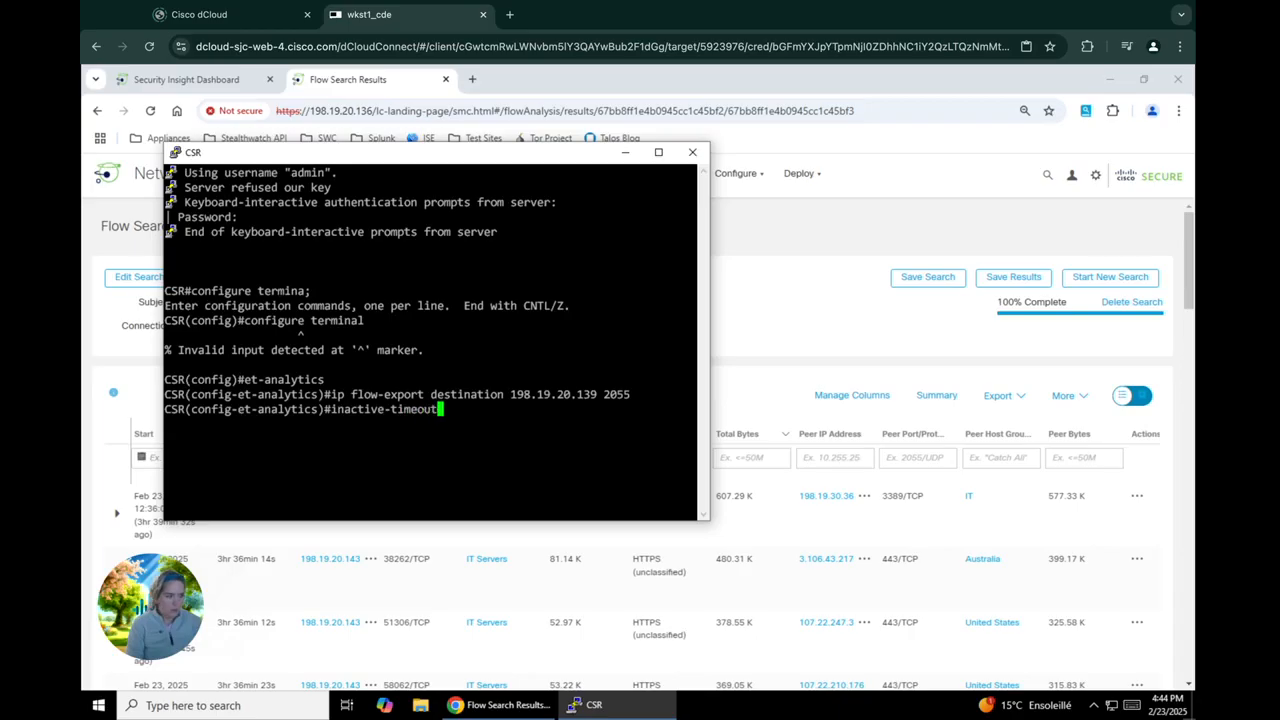
text( 15)
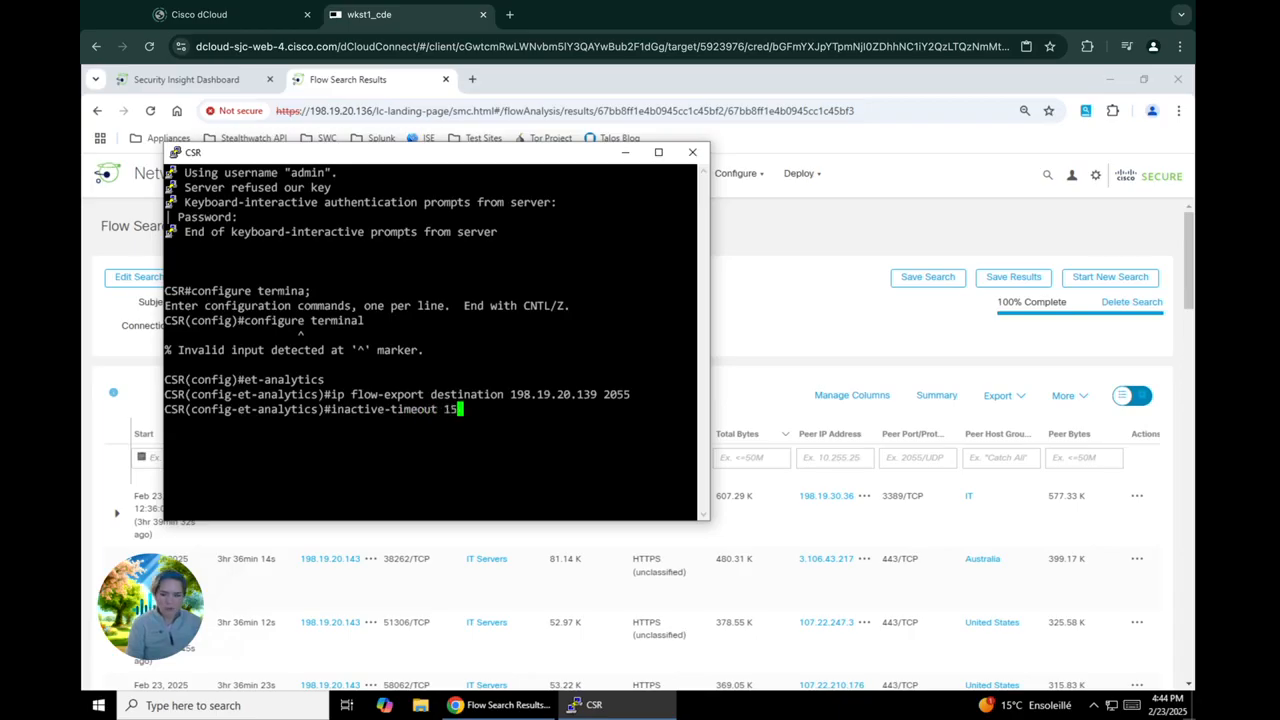
key(Return)
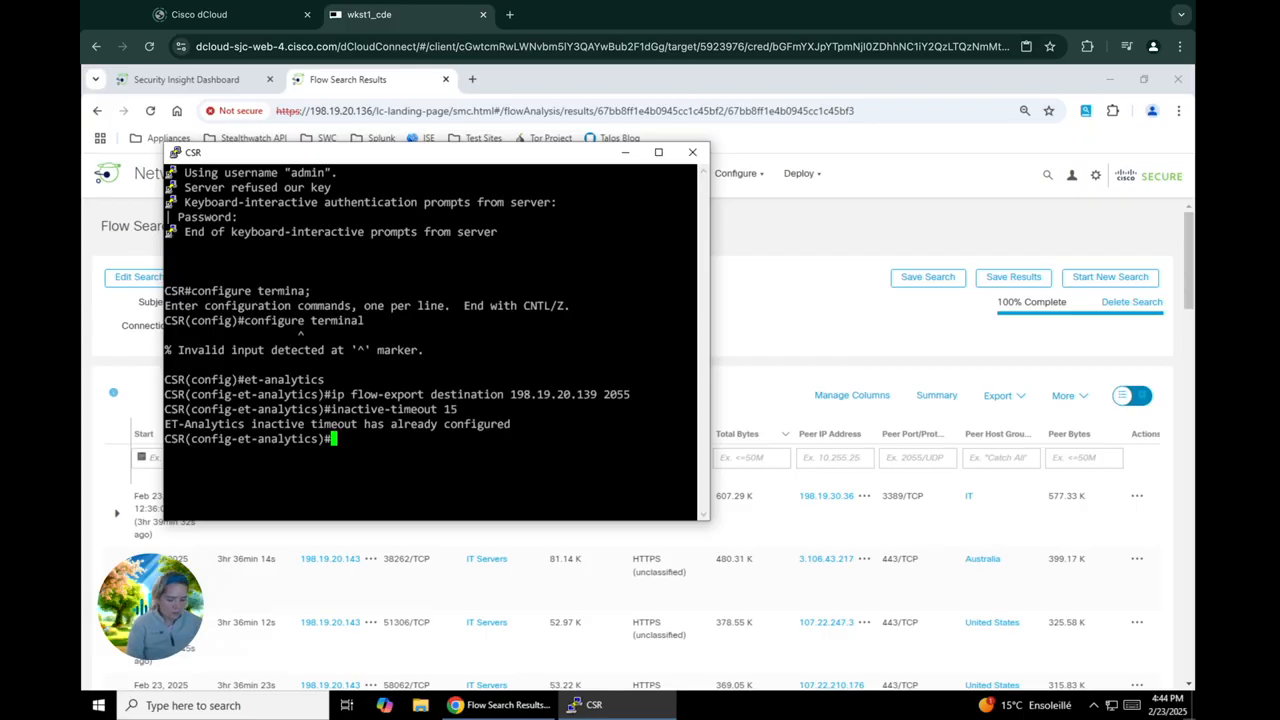
Enable et-analytics on the interface range gig1-3
text(interface)
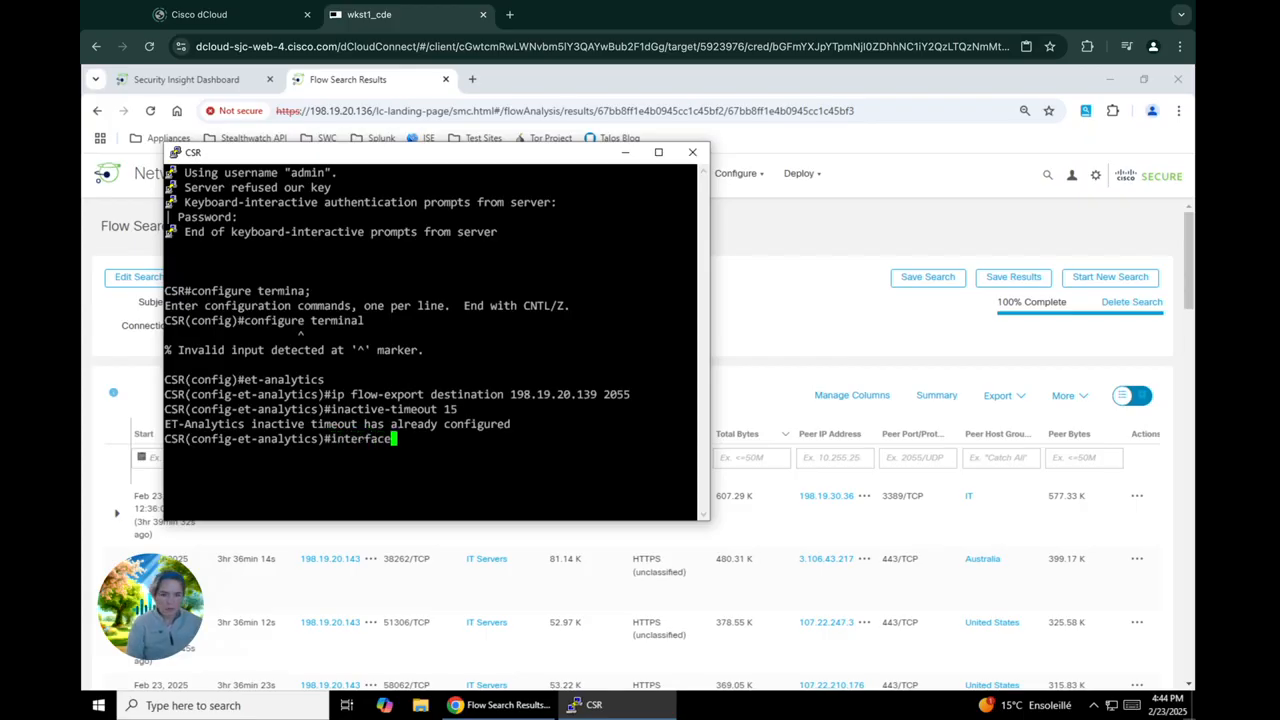
text( range)
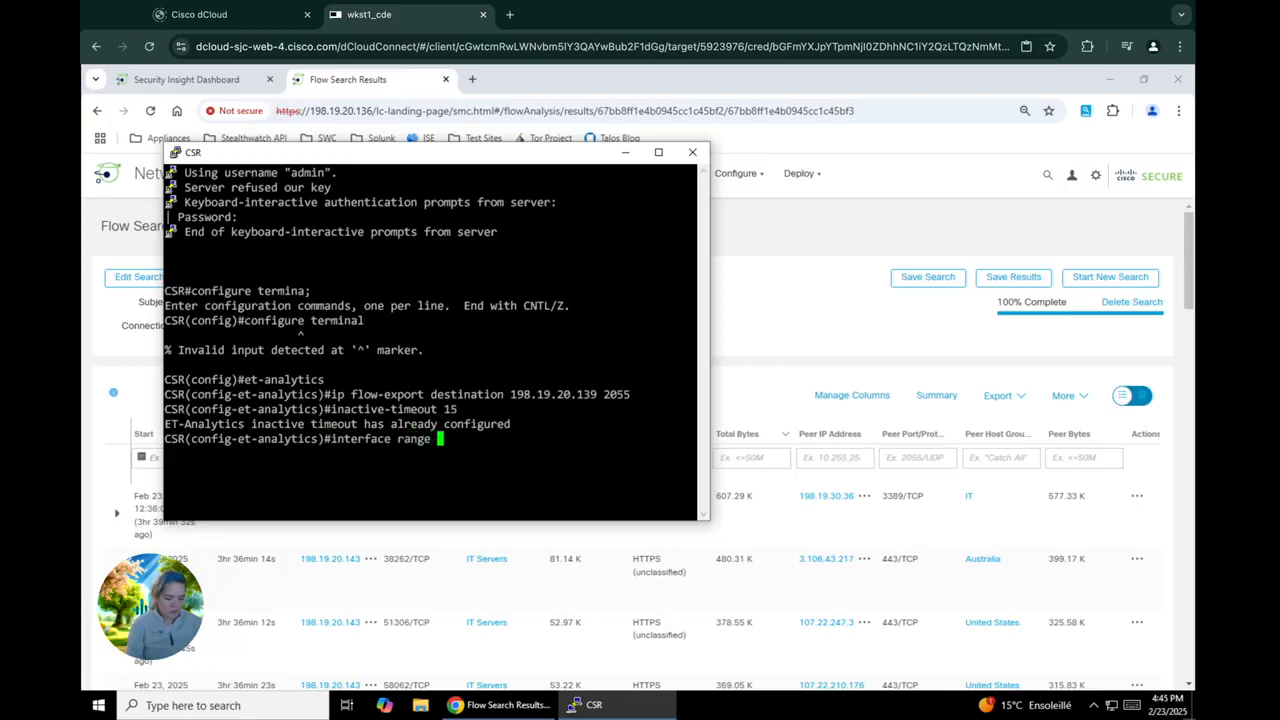
text( gig1-3)
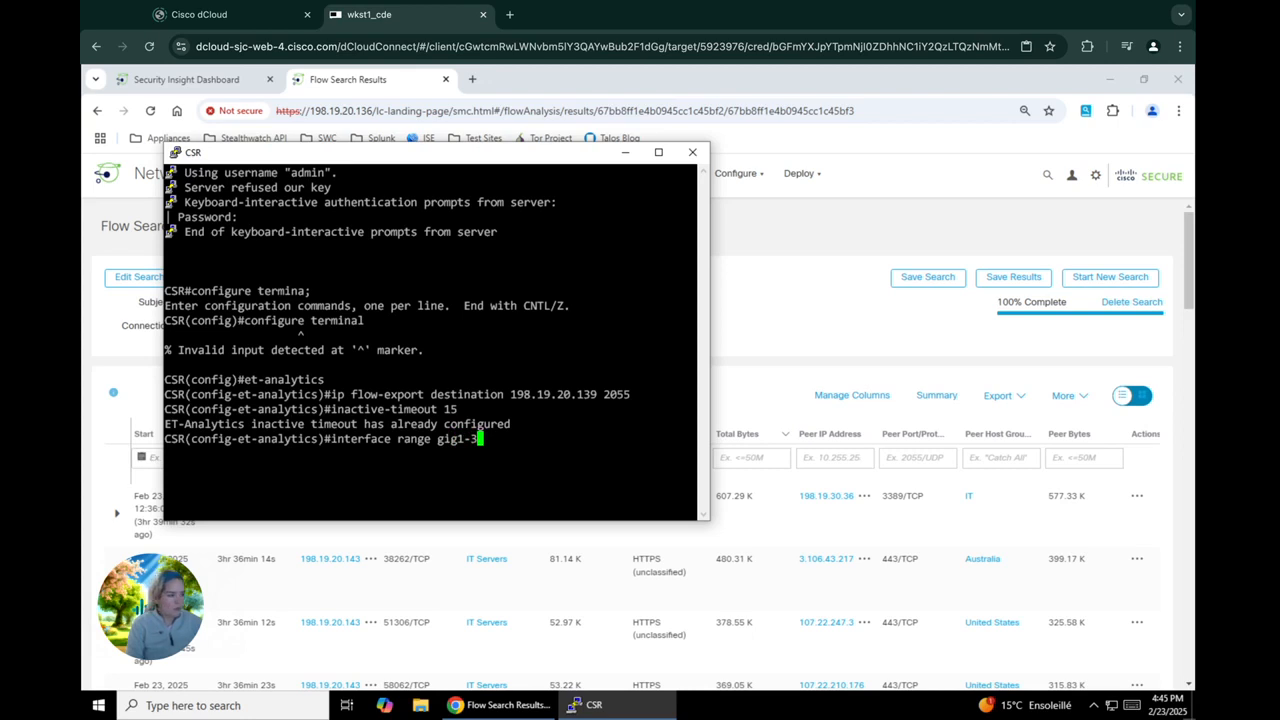
key(Return)
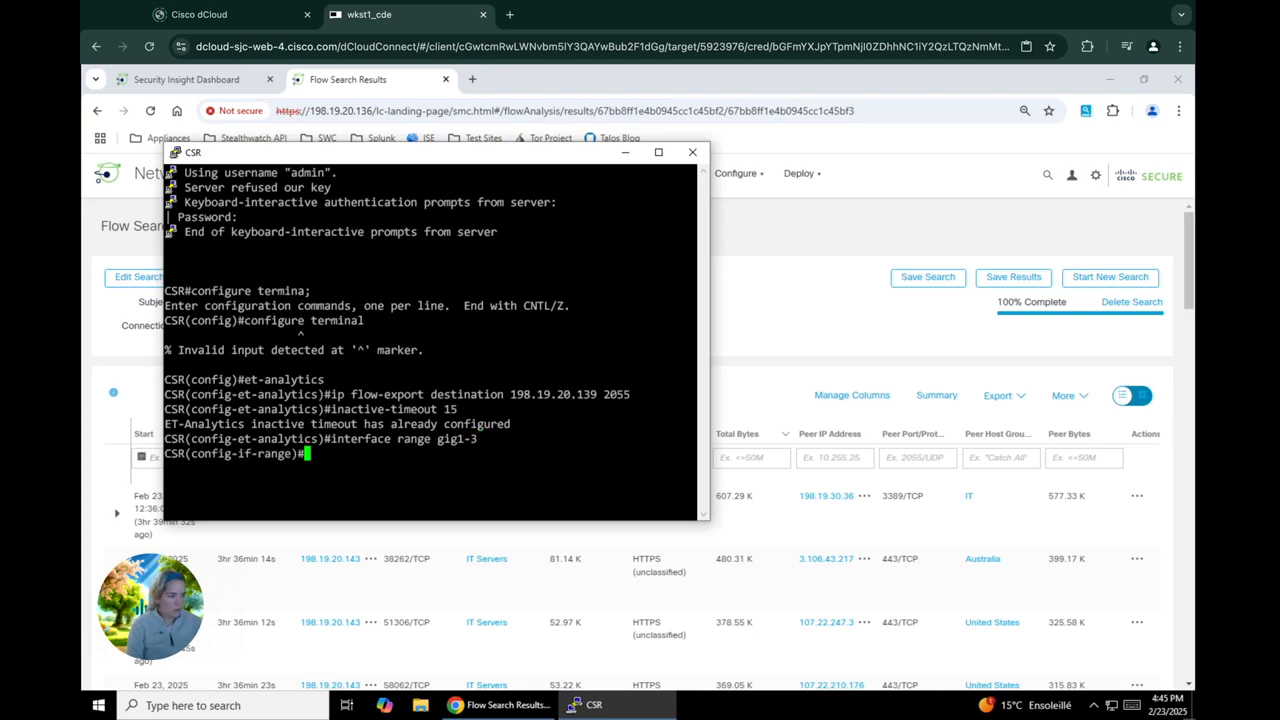
text(et-analytics )
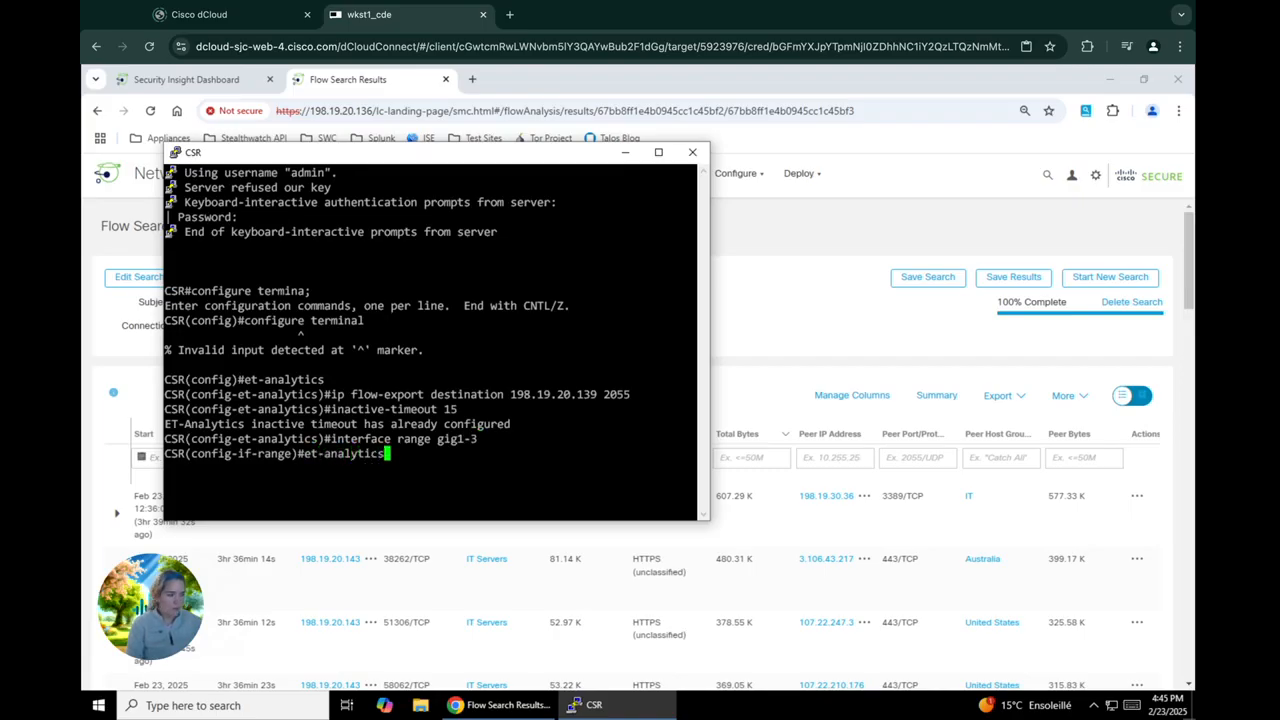
text(enable)
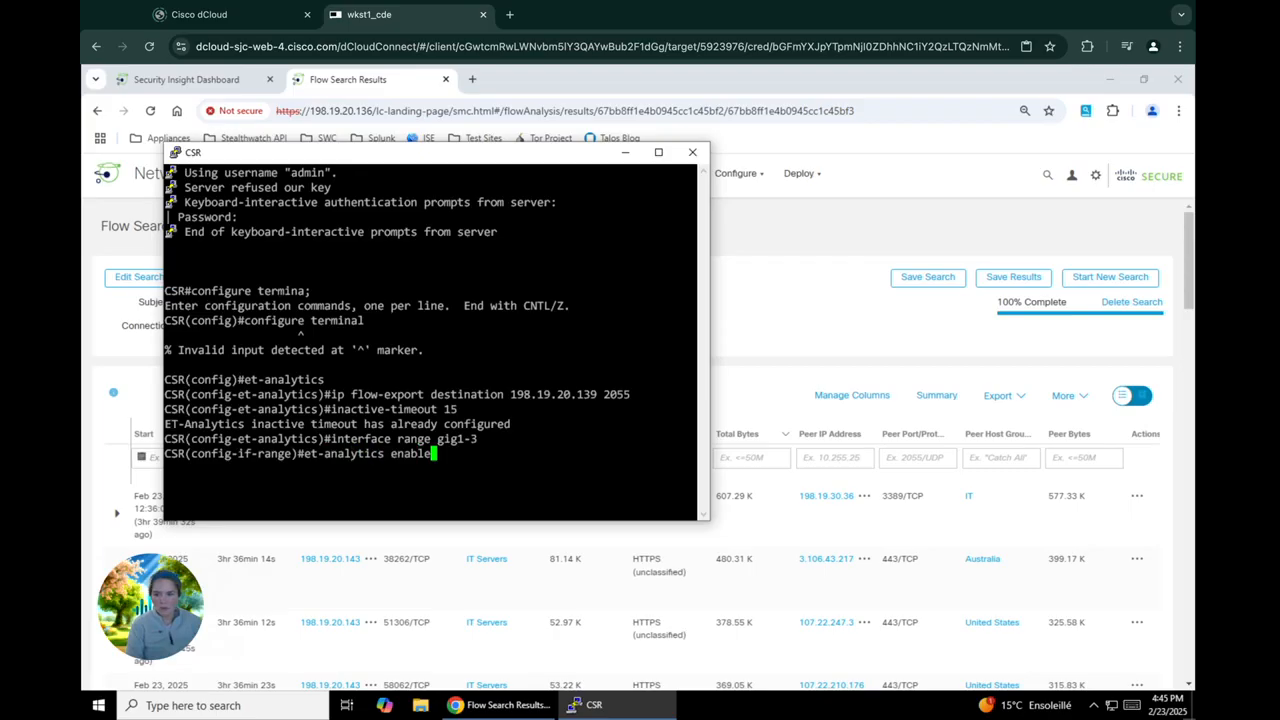
key(Return)
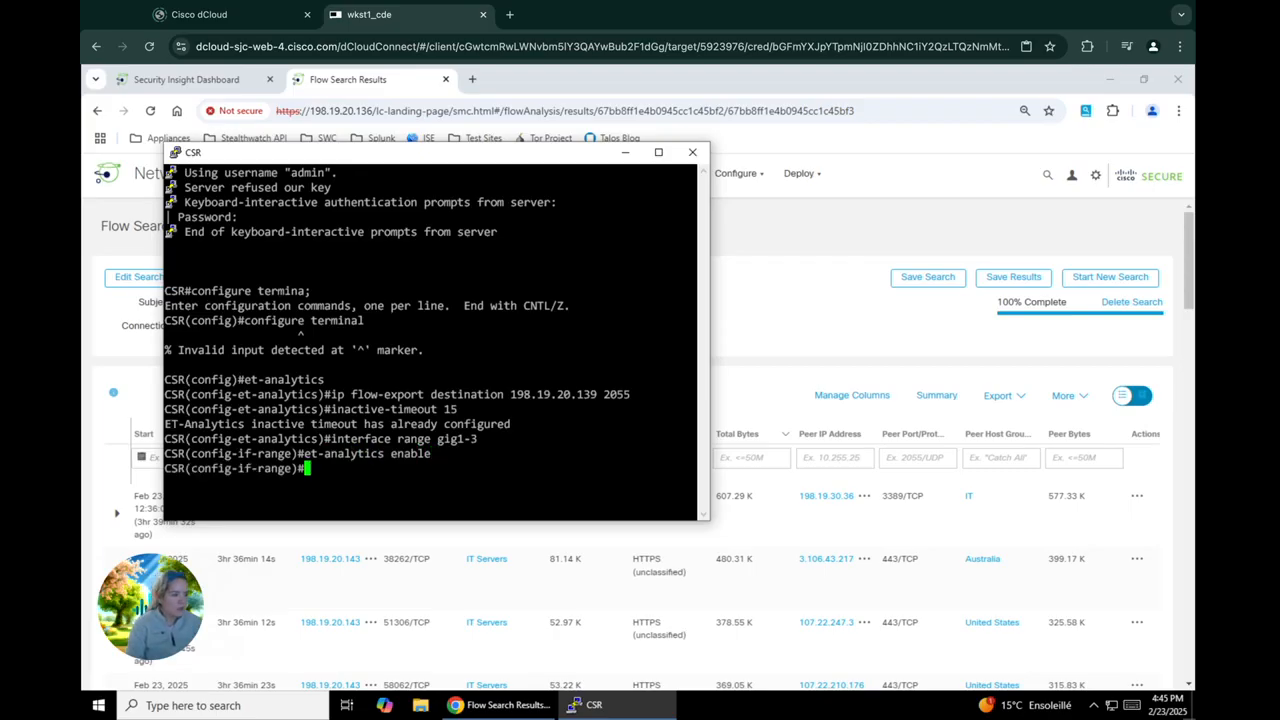
Exit configuration mode and save the router's configuration with "write memory"
text(end)
key(Return)
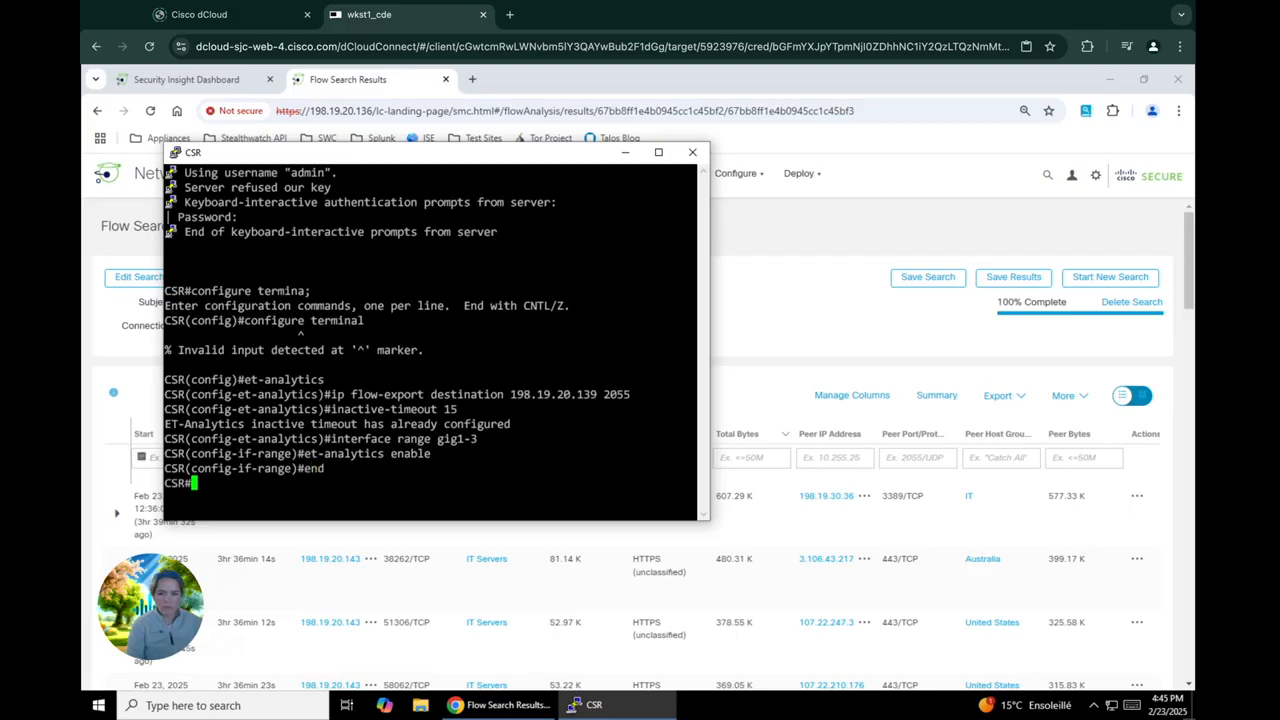
text(write )
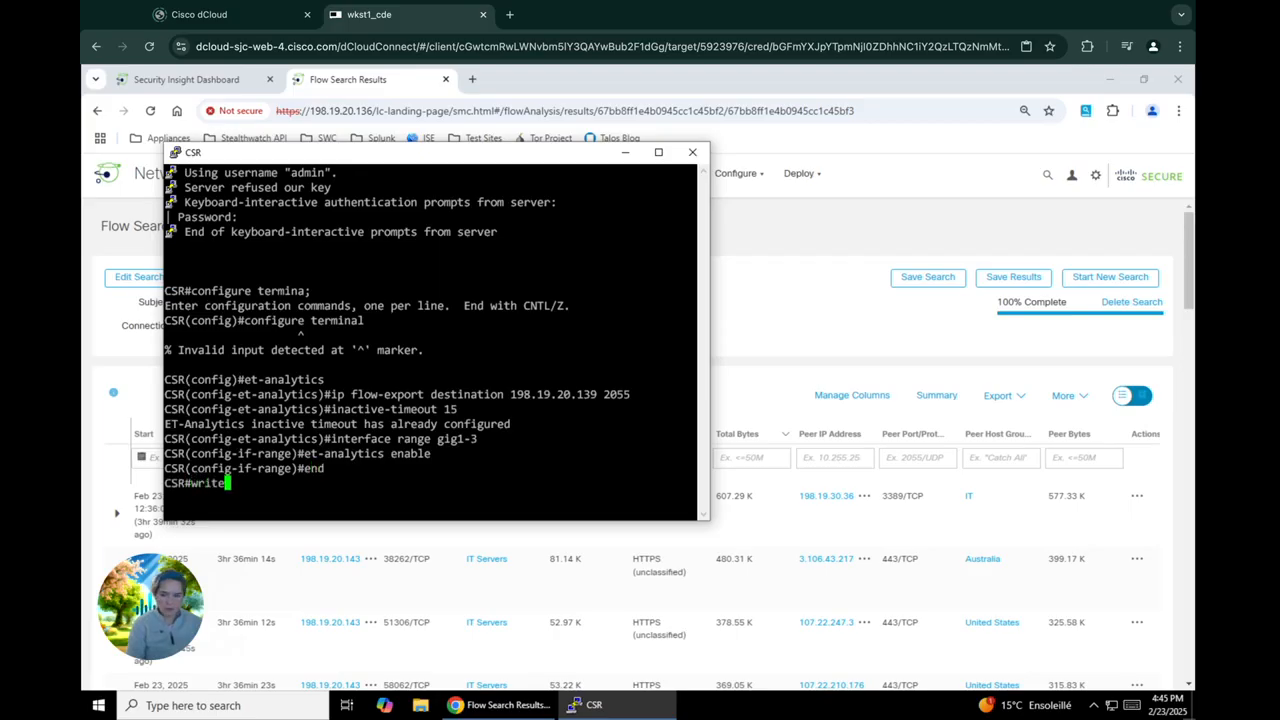
text(memory)
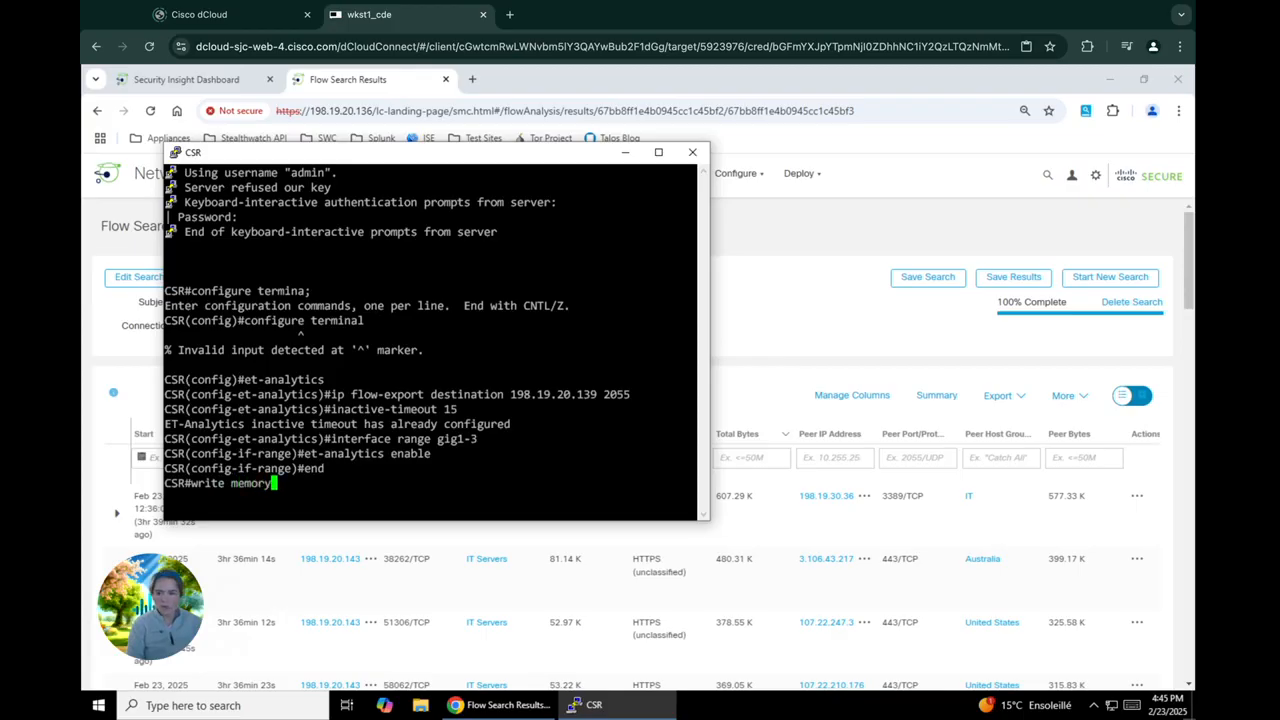
key(Return)
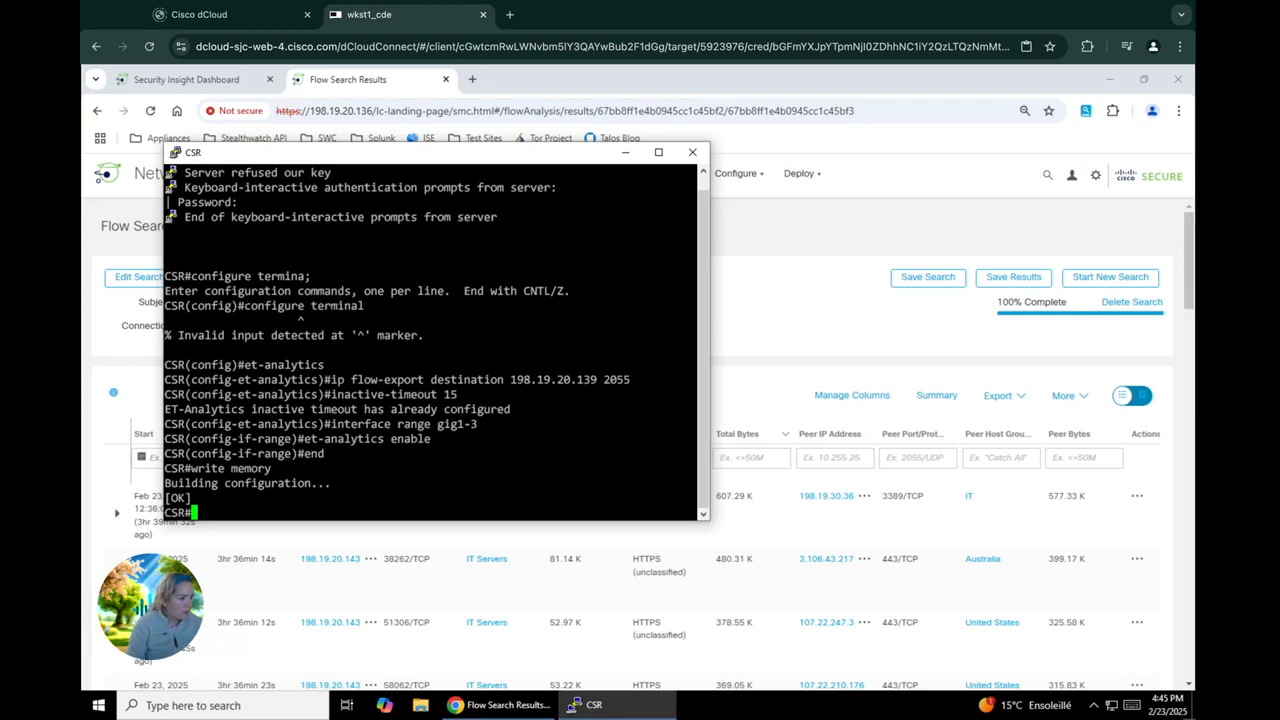
click(502, 84)
click(472, 79)
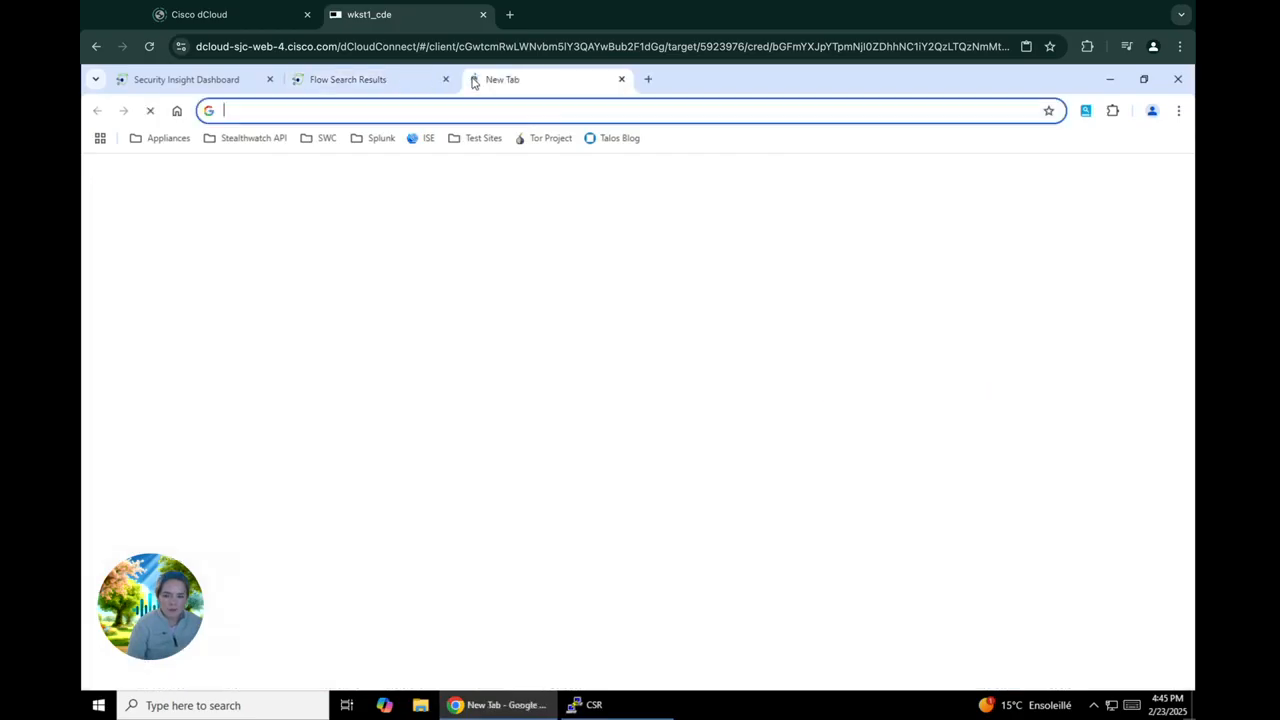
text(htt)
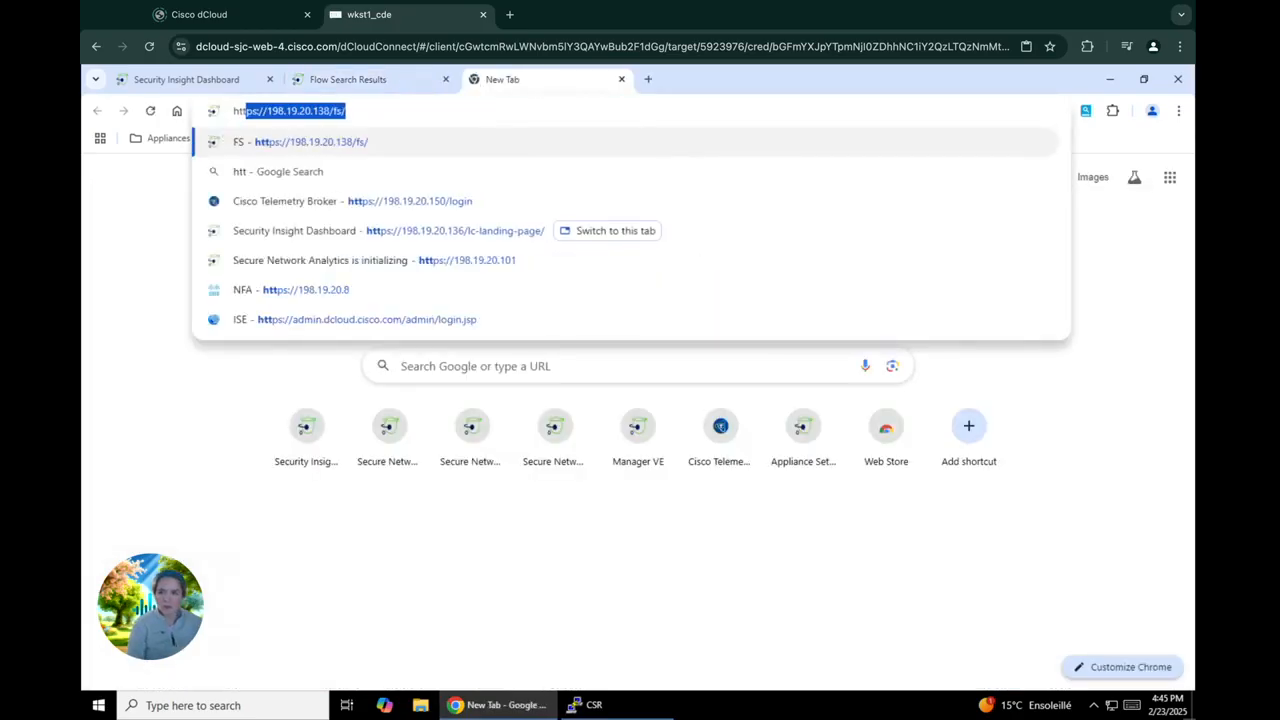
text(ps:)
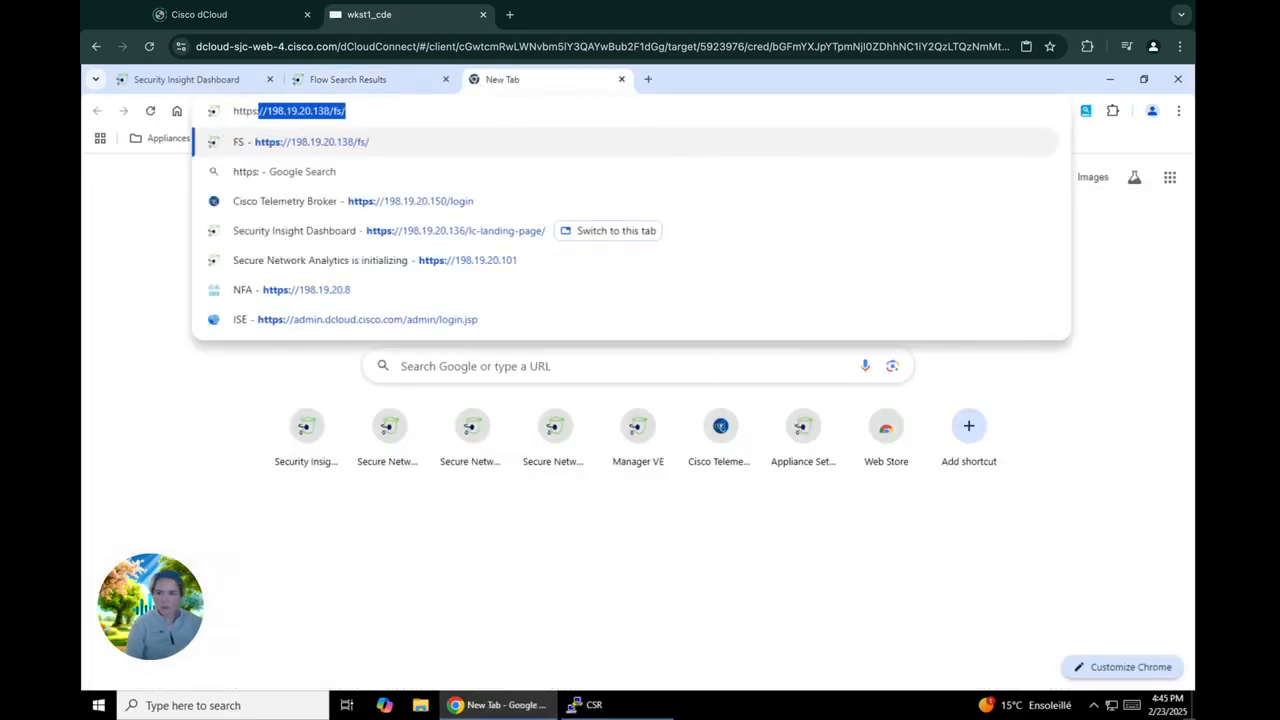
text(//cisco.c)
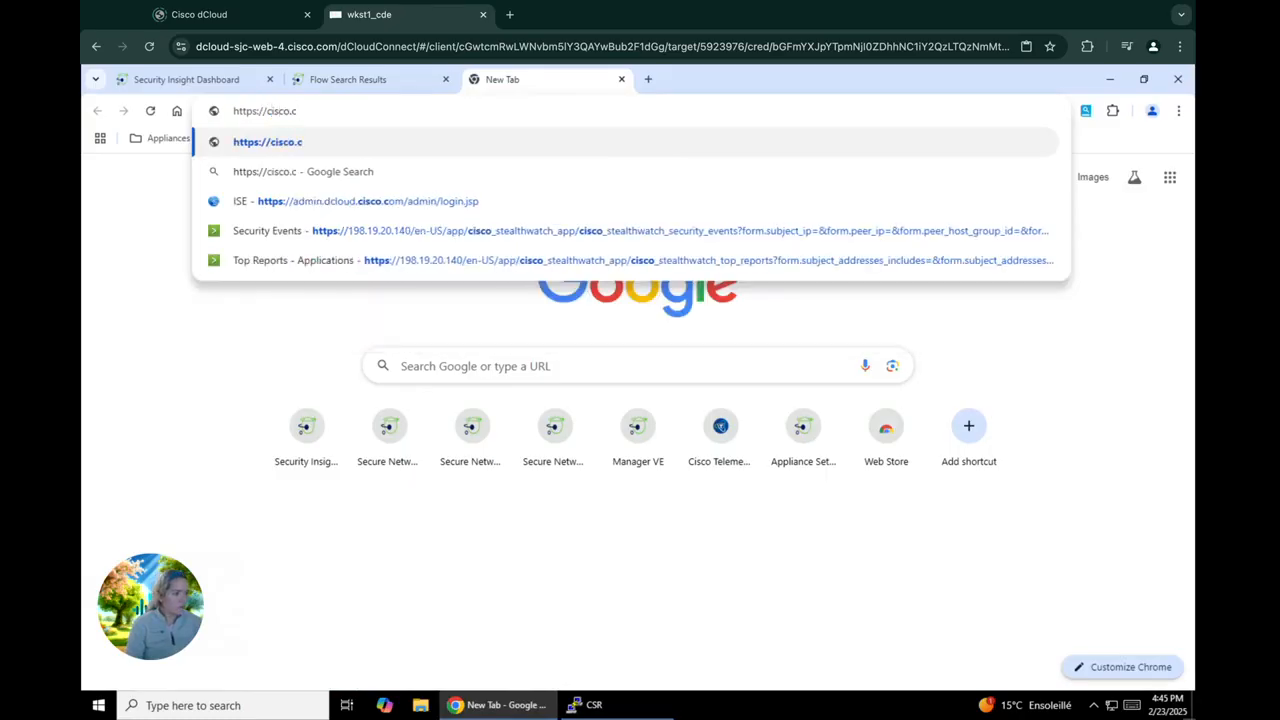
key(BackSpace)
key(BackSpace)
key(BackSpace)
key(BackSpace)
key(BackSpace)
key(BackSpace)
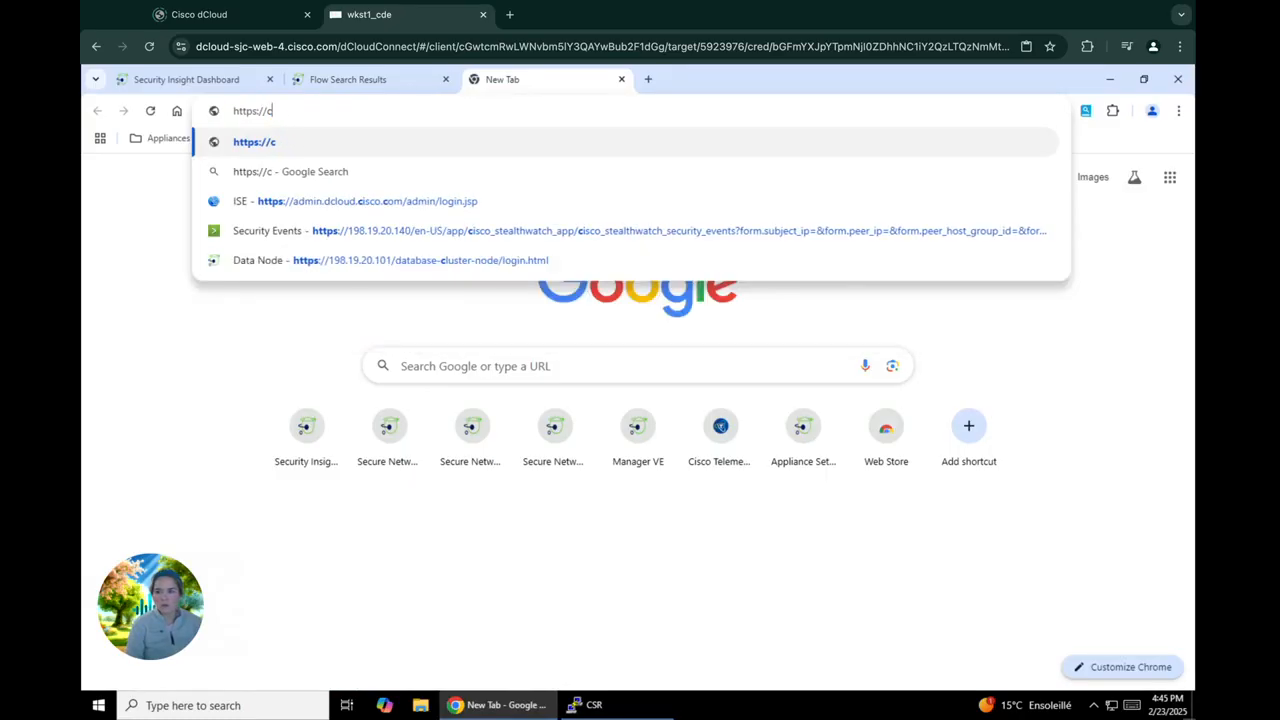
key(BackSpace)
text(ww)
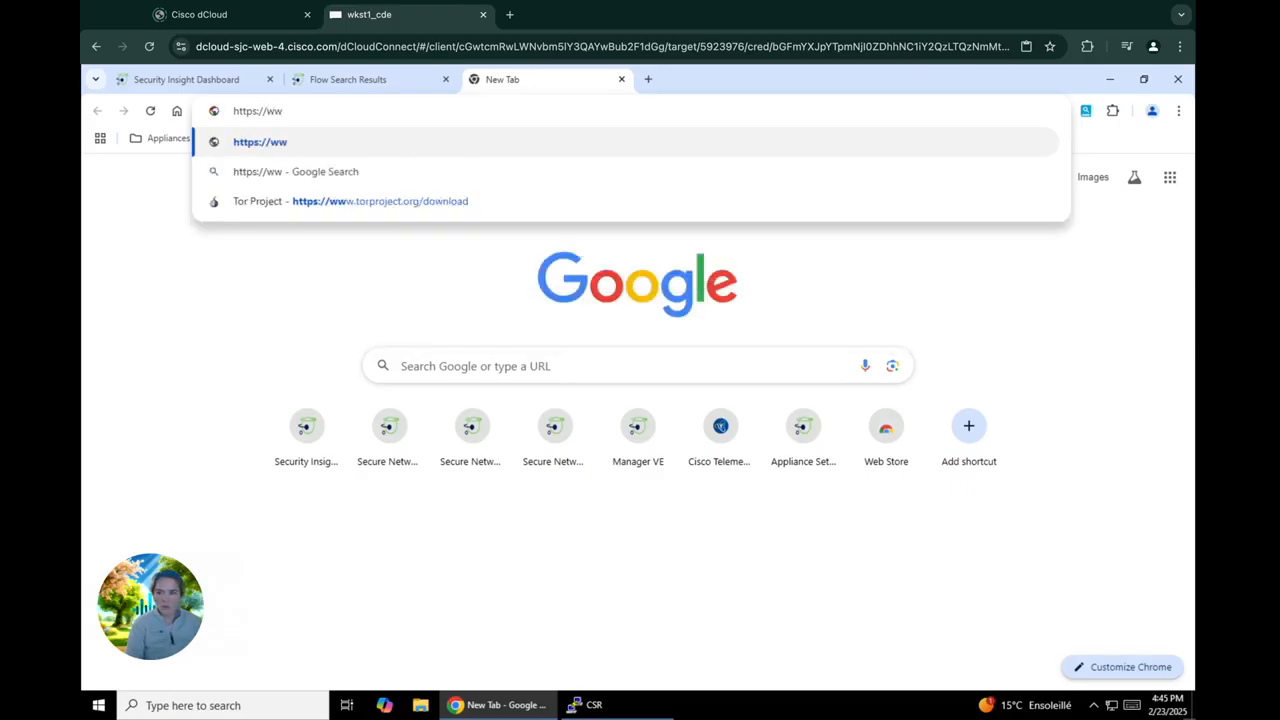
text(w.cisco.)
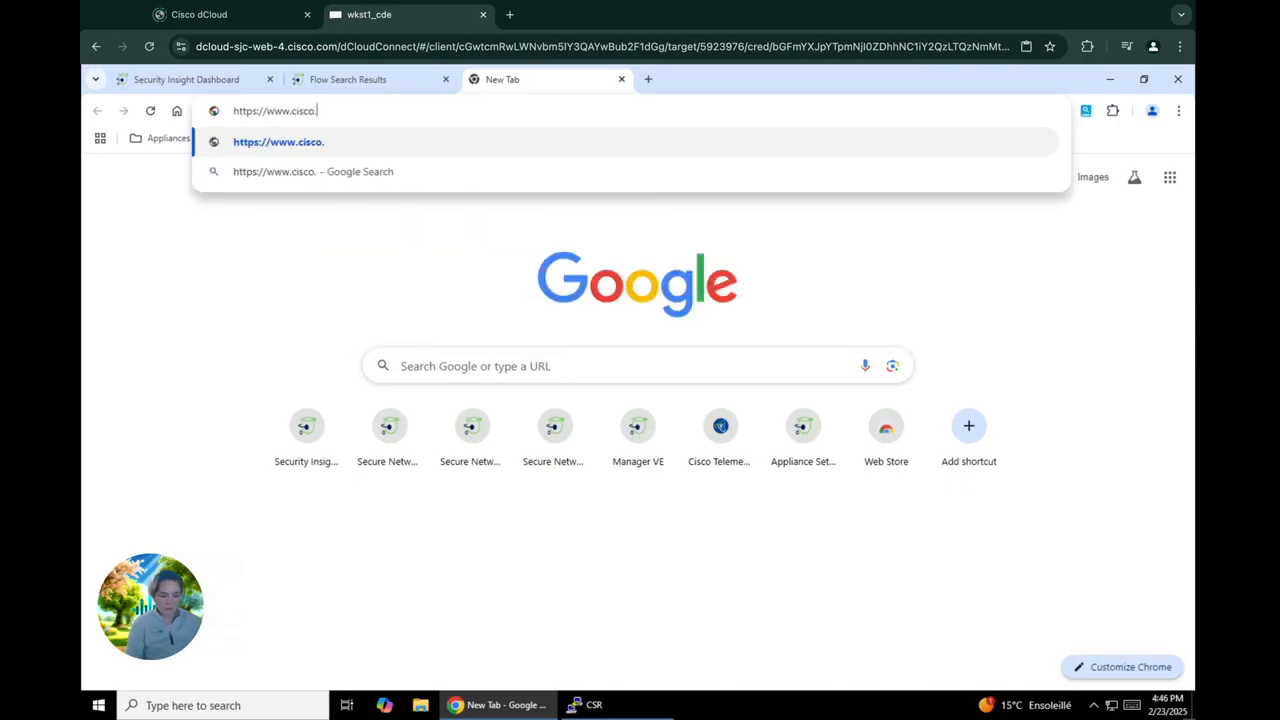
text(com)
key(Return)
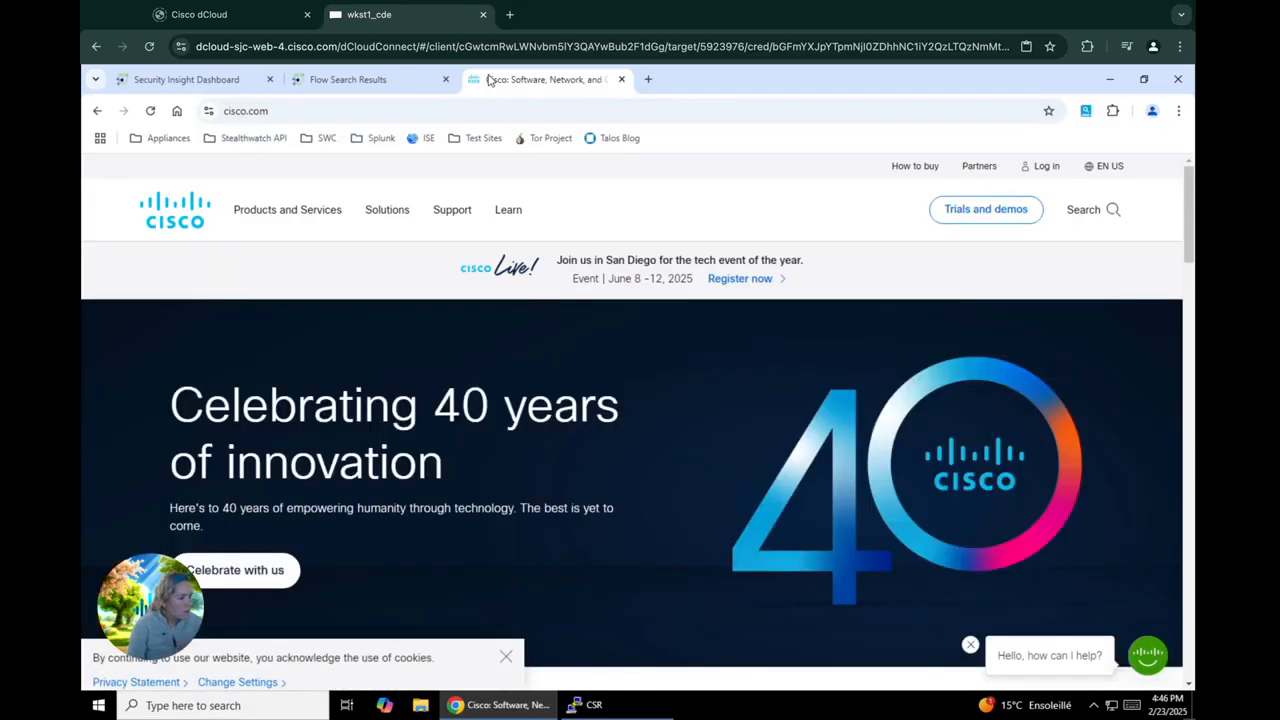
Search Google for "what my IP" in another new browser tab
click(648, 80)
text(what my)
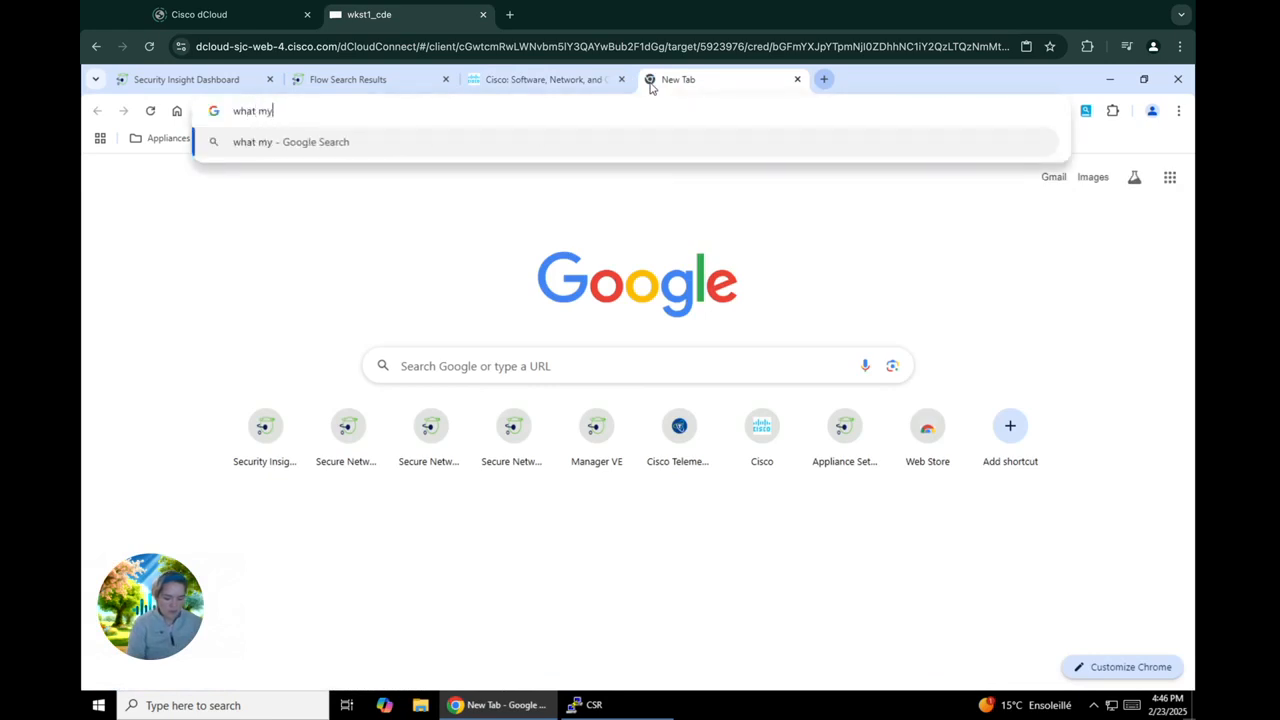
text( IP)
key(Return)
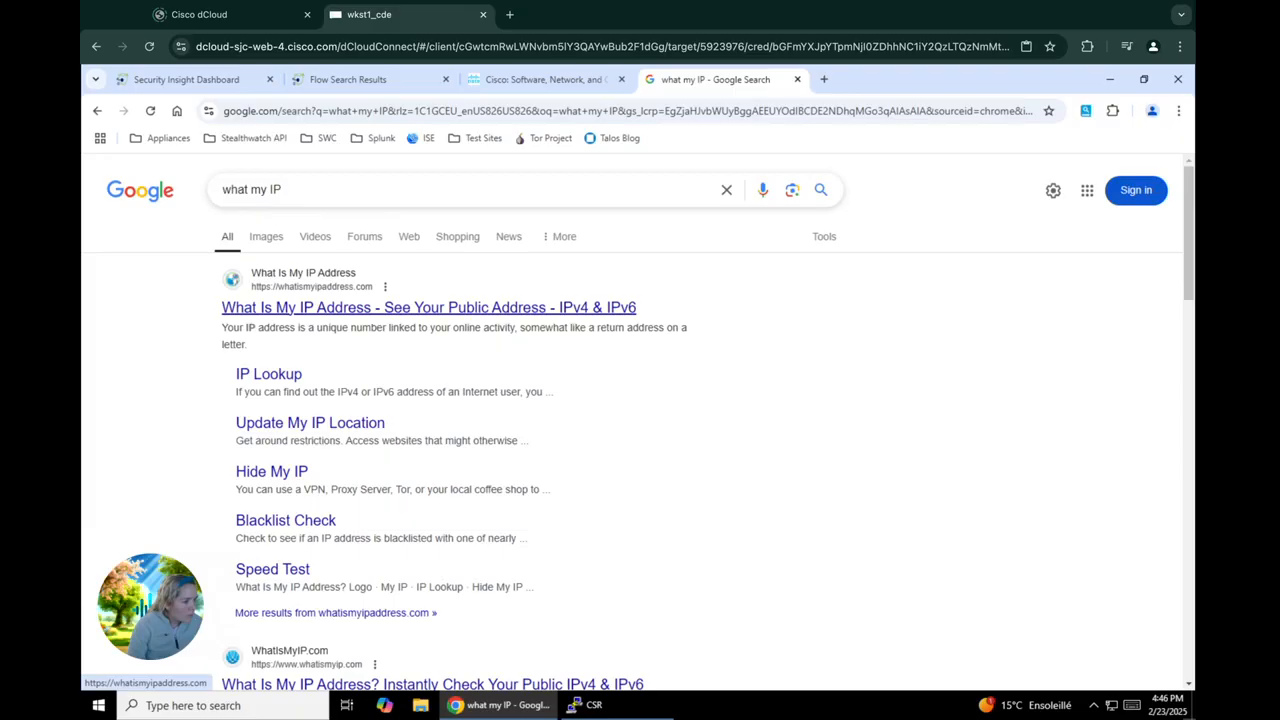
Replace the Google query with "fireplace video" and run the search
click(660, 192)
text(fire)
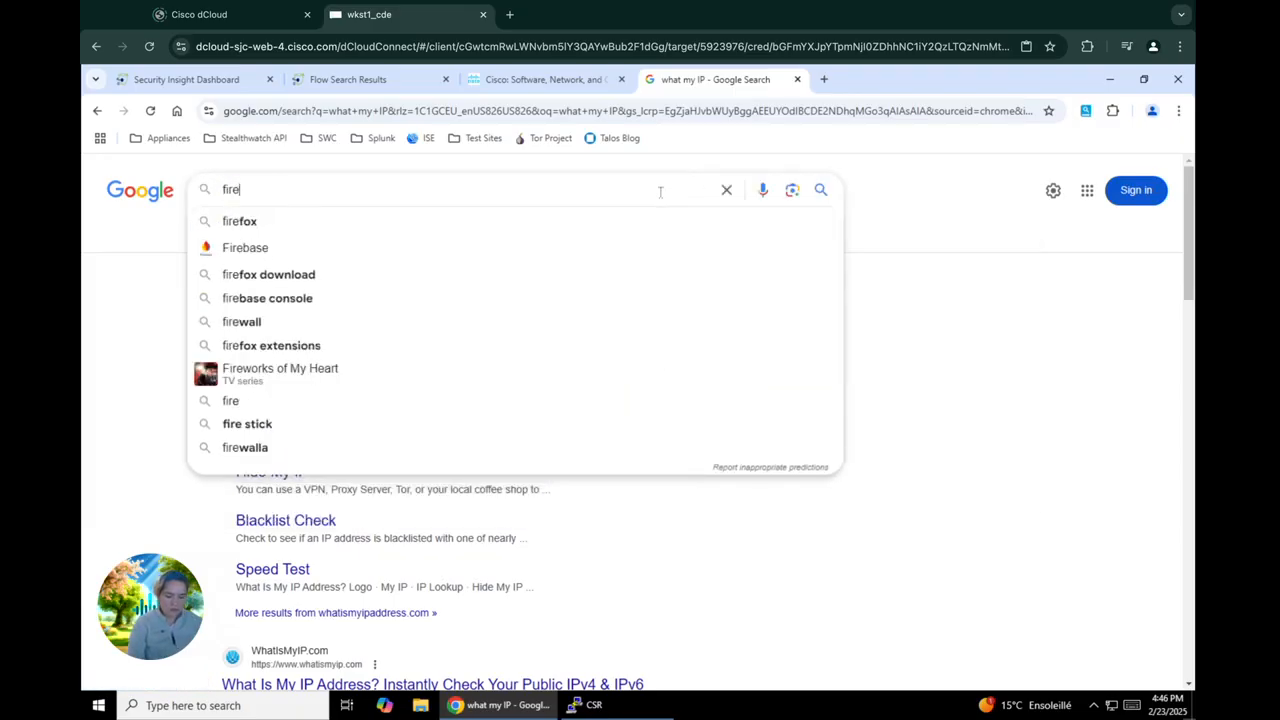
text(place video)
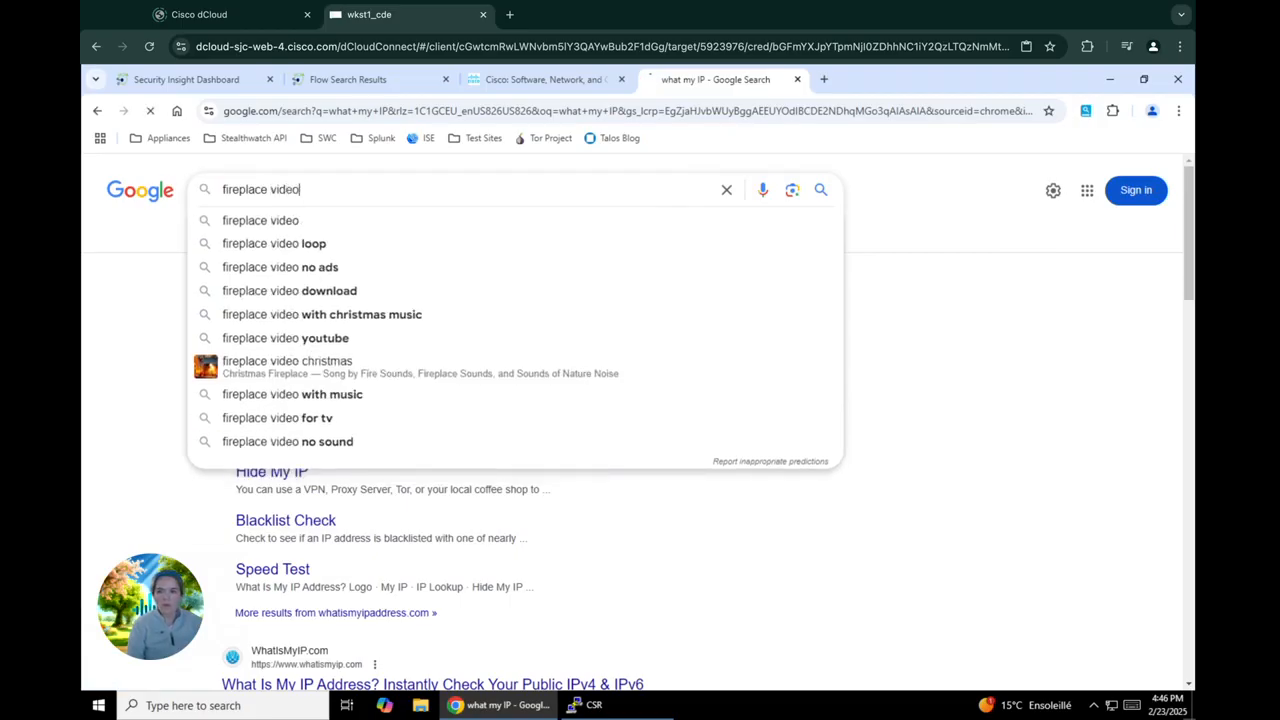
key(Return)
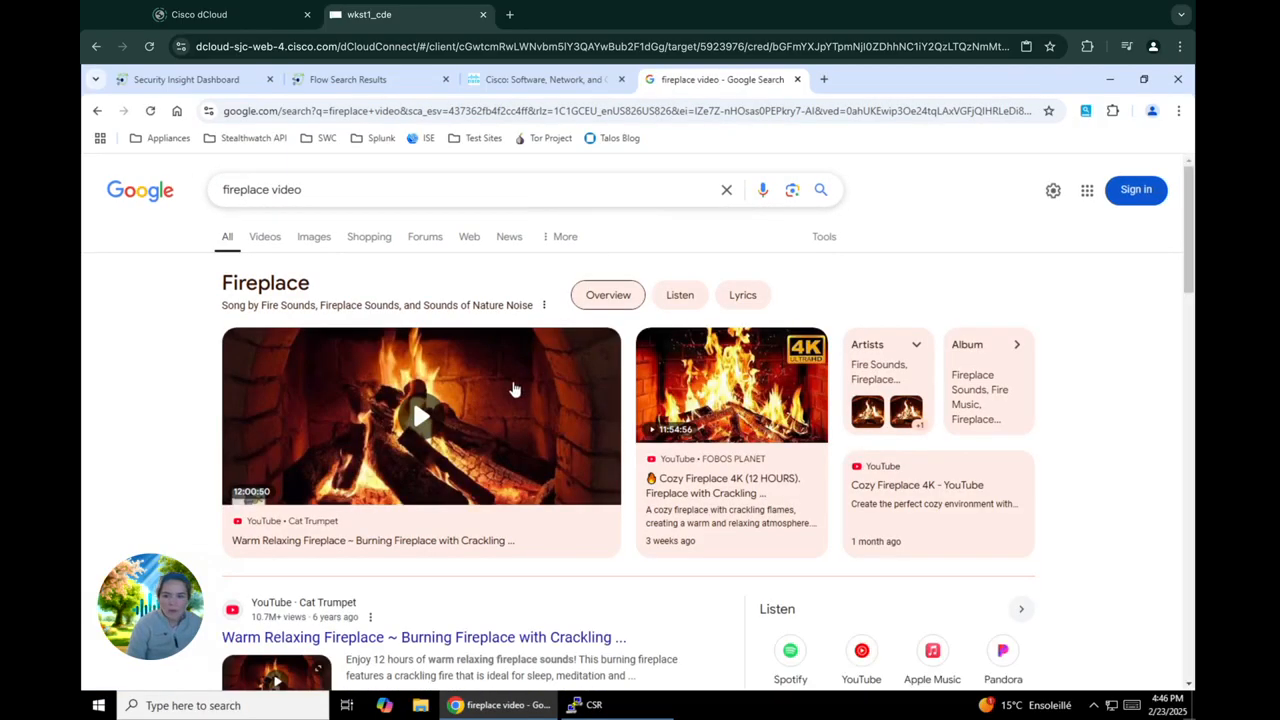
Play the Warm Relaxing Fireplace video on YouTube, dismiss the TV trial offer and mute the sound
click(514, 389)
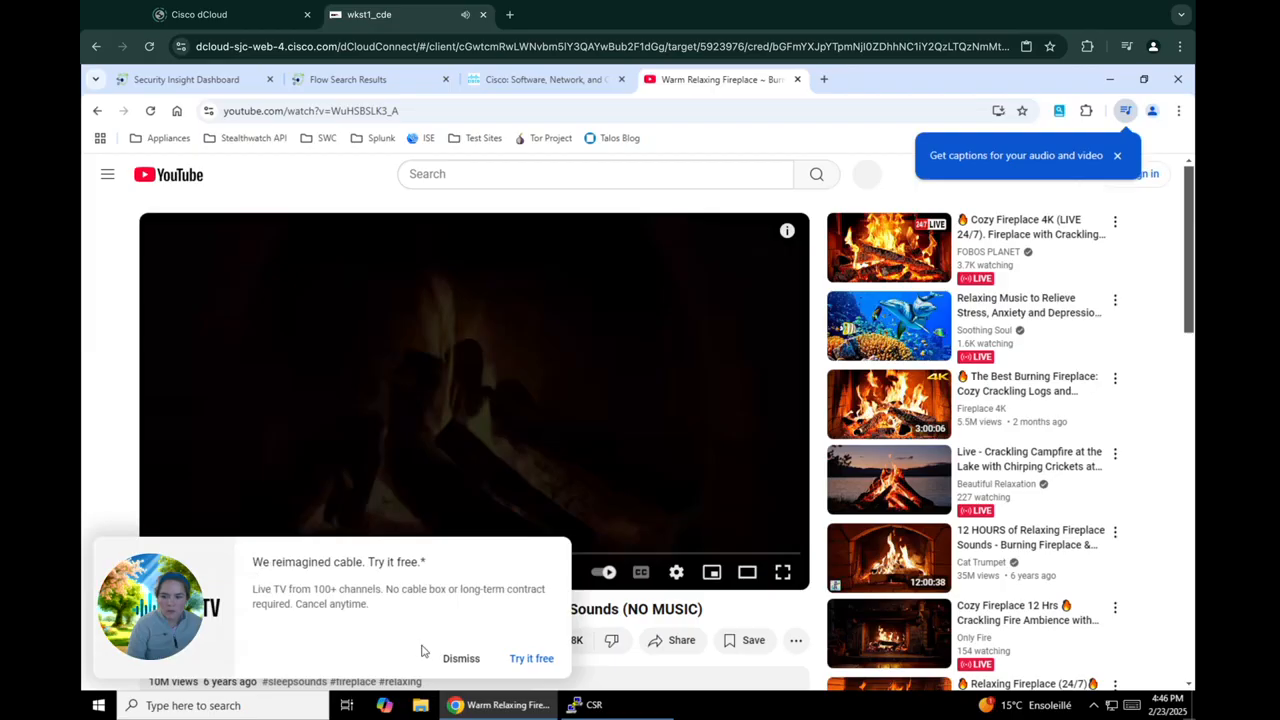
click(455, 658)
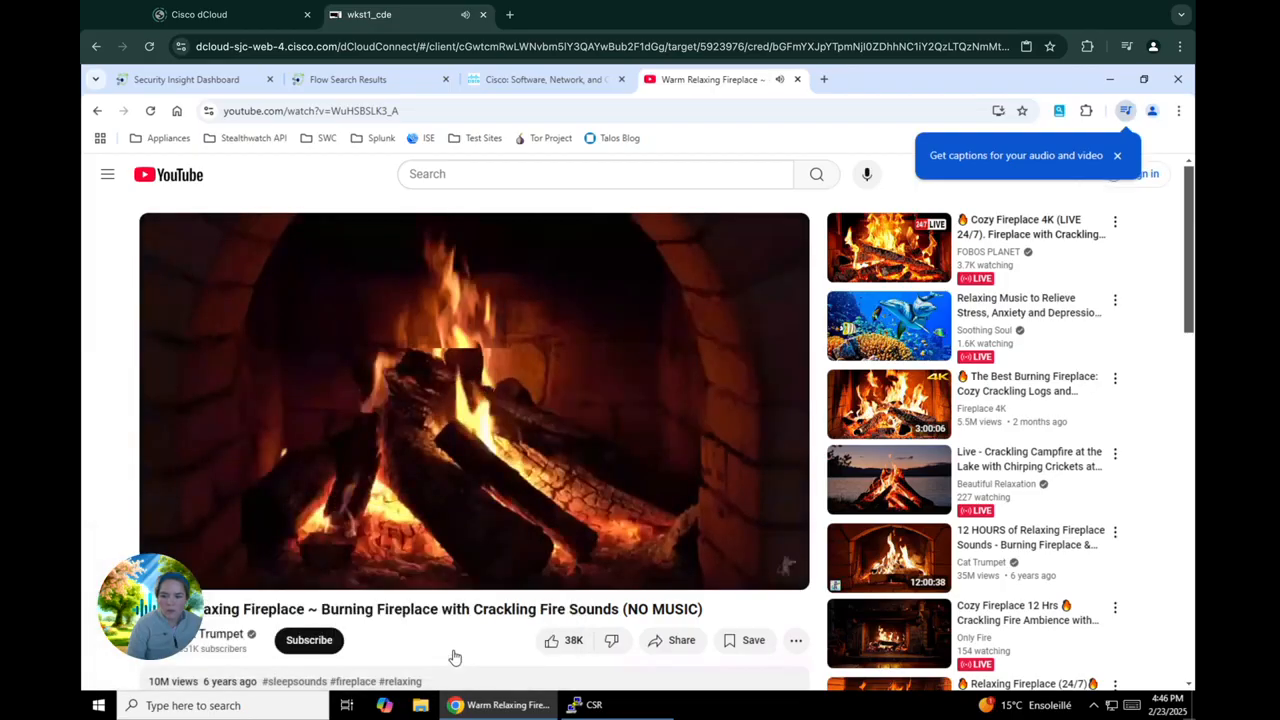
mouse_move(235, 572)
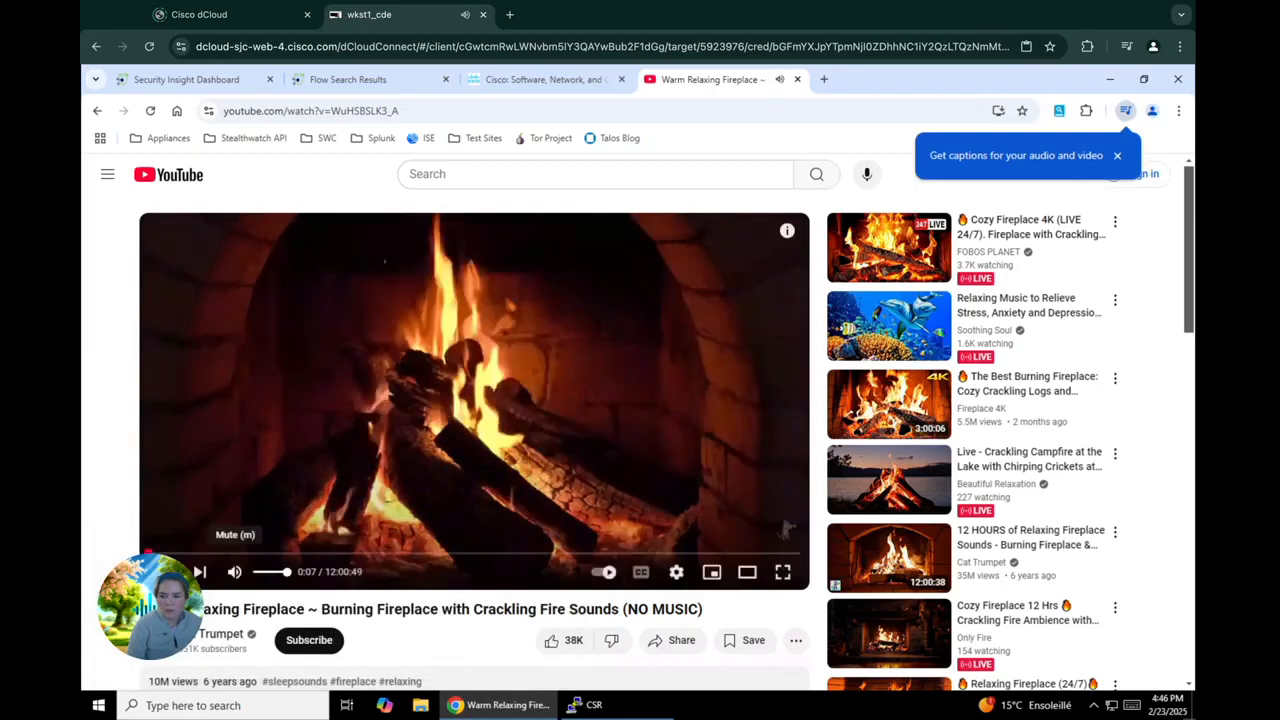
click(258, 574)
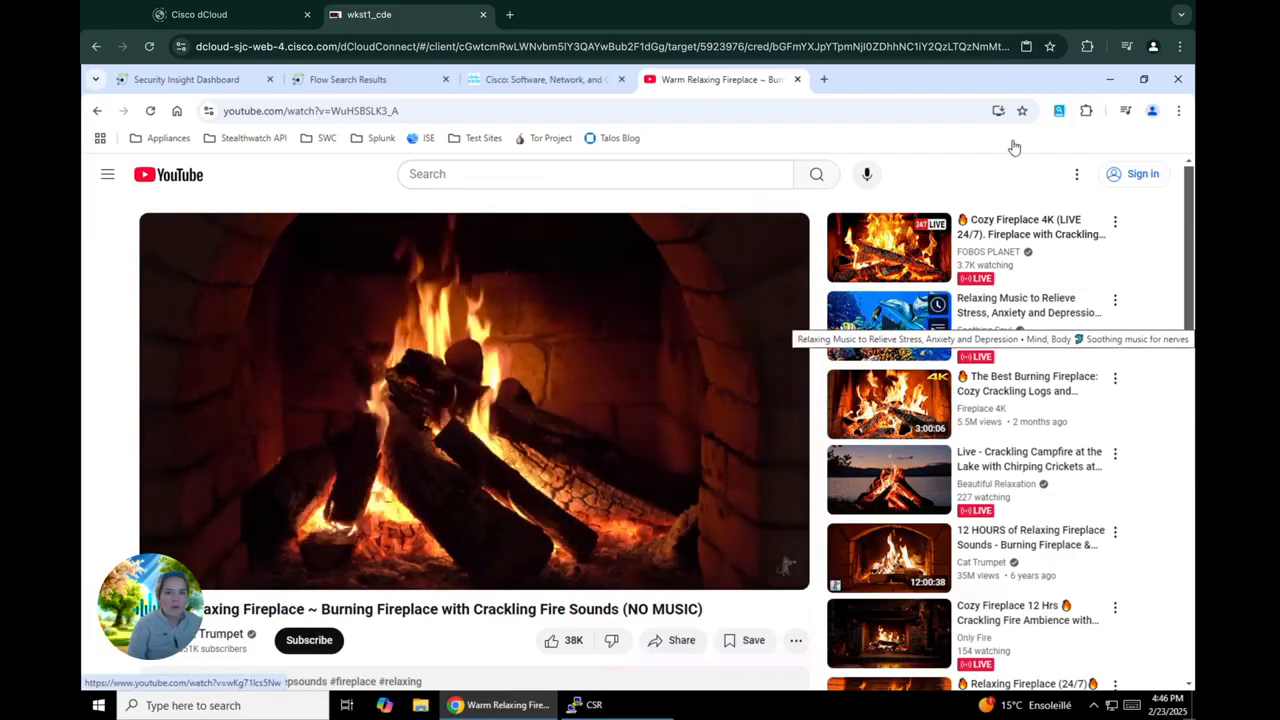
Minimize the browser, open a second Chrome window and load the SMC (WebUI) bookmark from the Appliances folder
click(1114, 82)
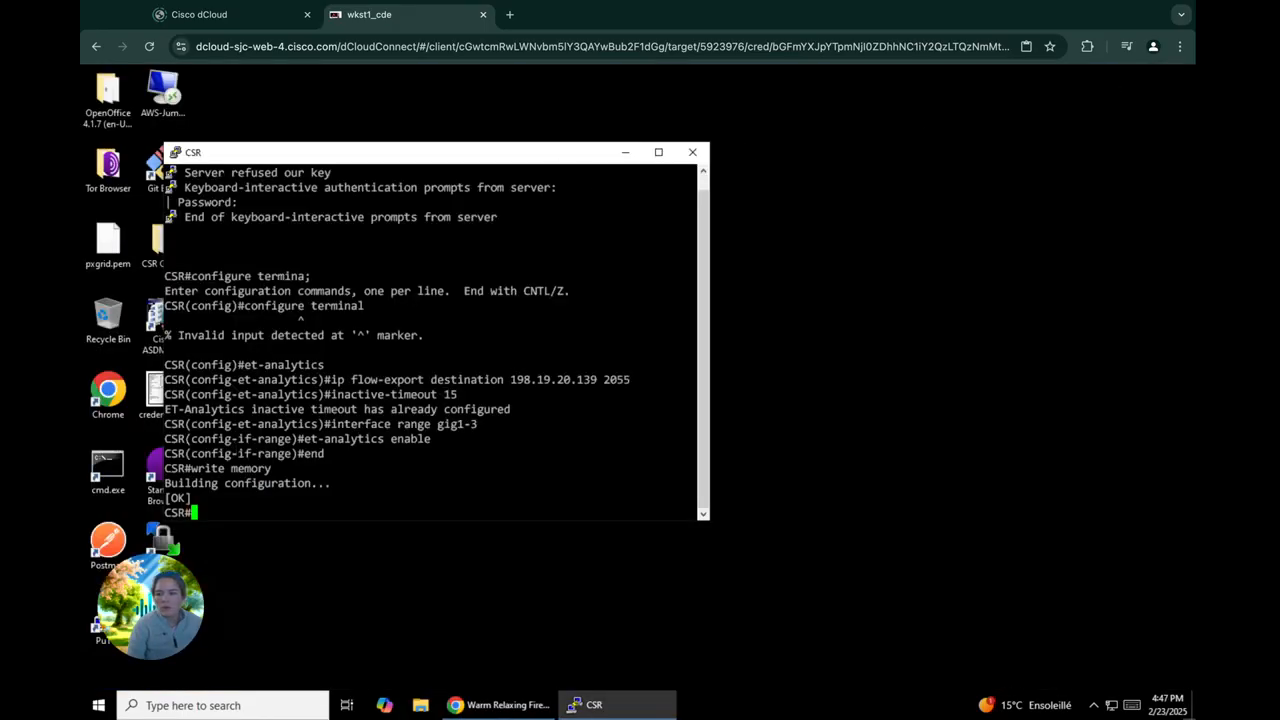
double_click(110, 392)
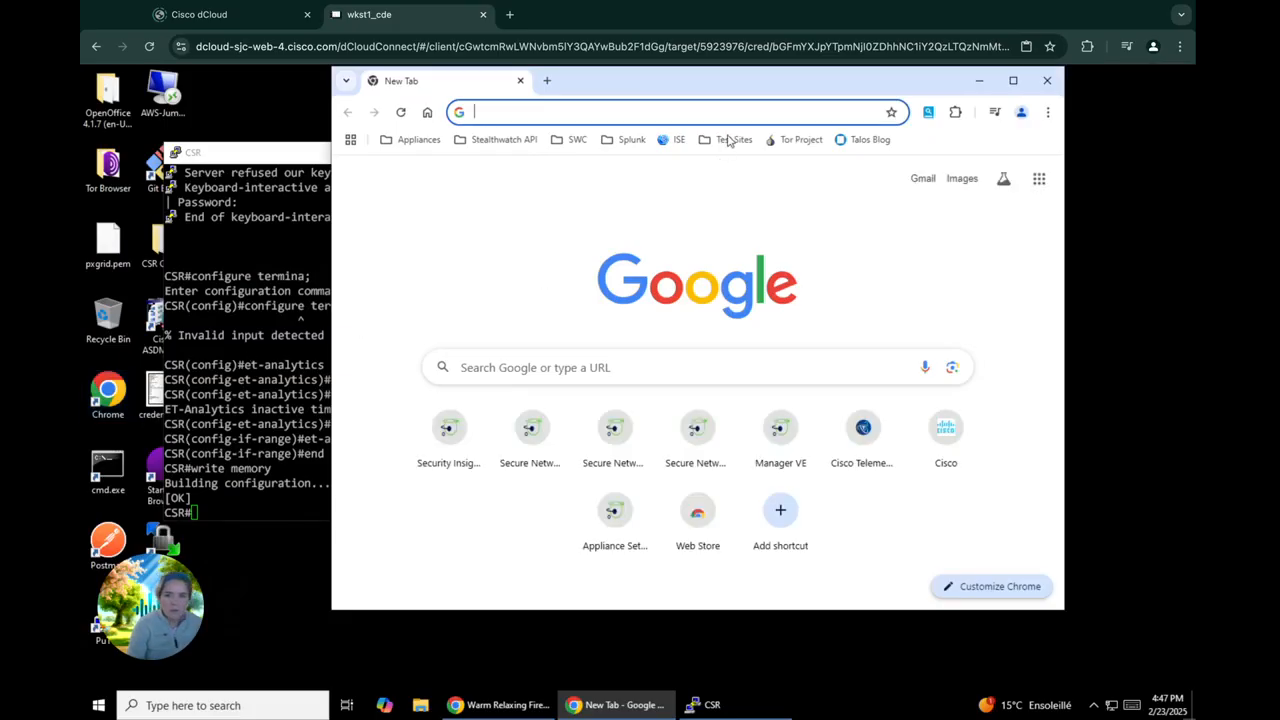
click(419, 141)
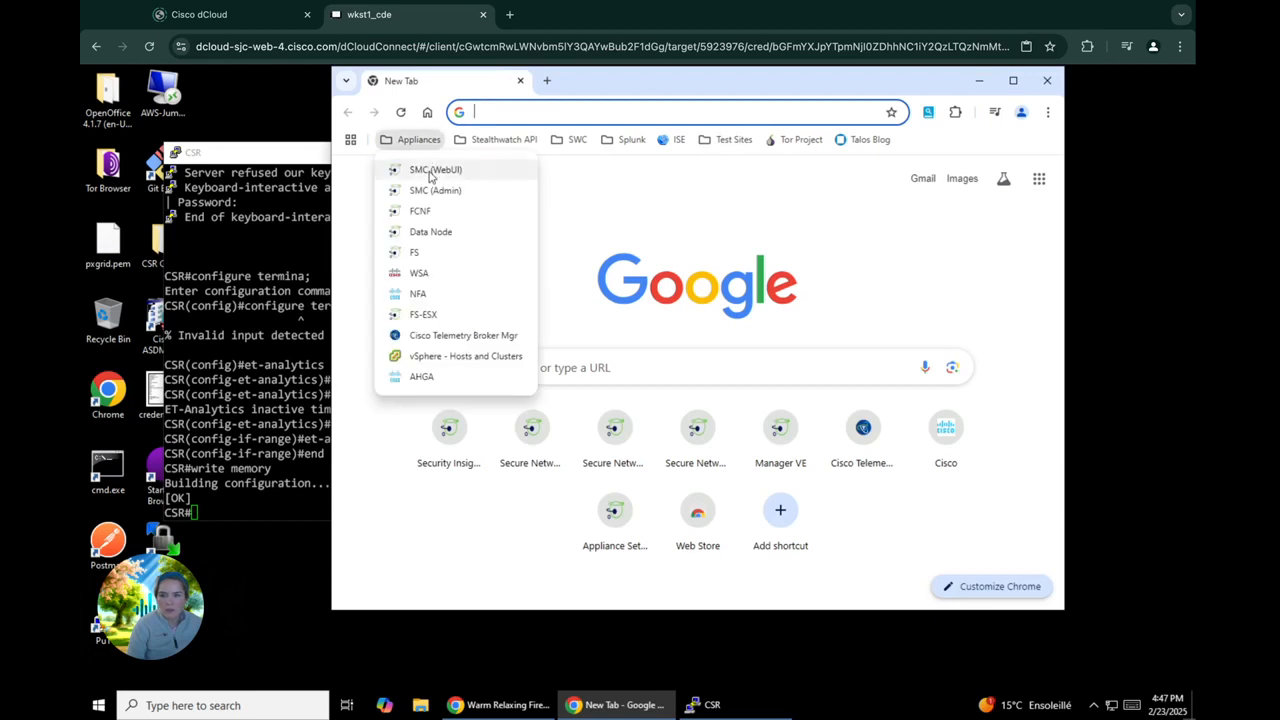
click(433, 172)
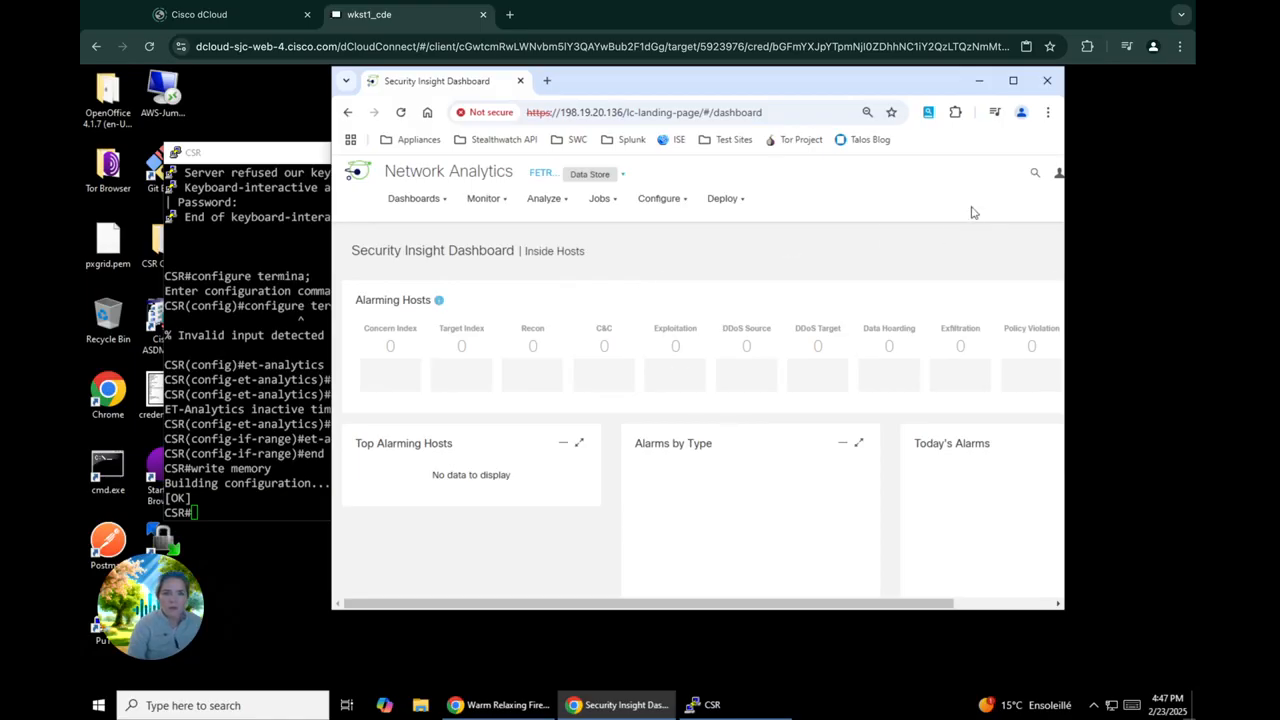
Close the YouTube and Cisco tabs and the original browser window, leaving the Security Insight Dashboard window maximized
click(512, 703)
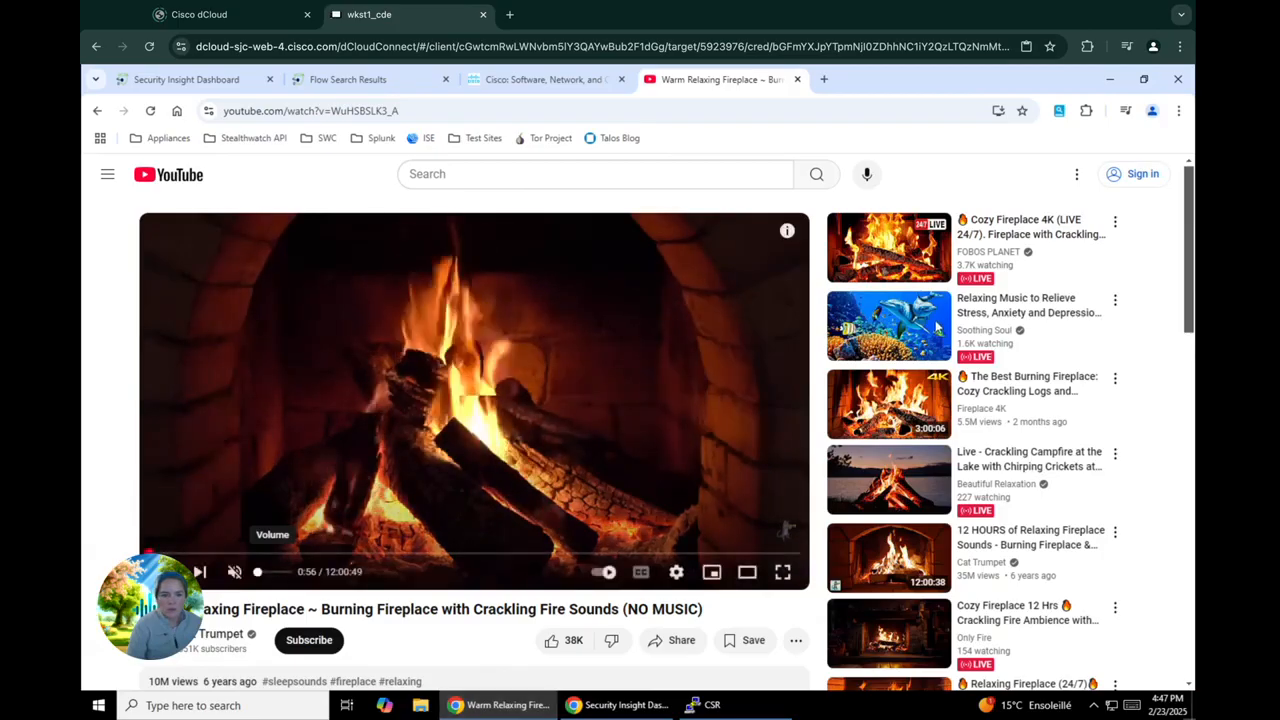
click(937, 329)
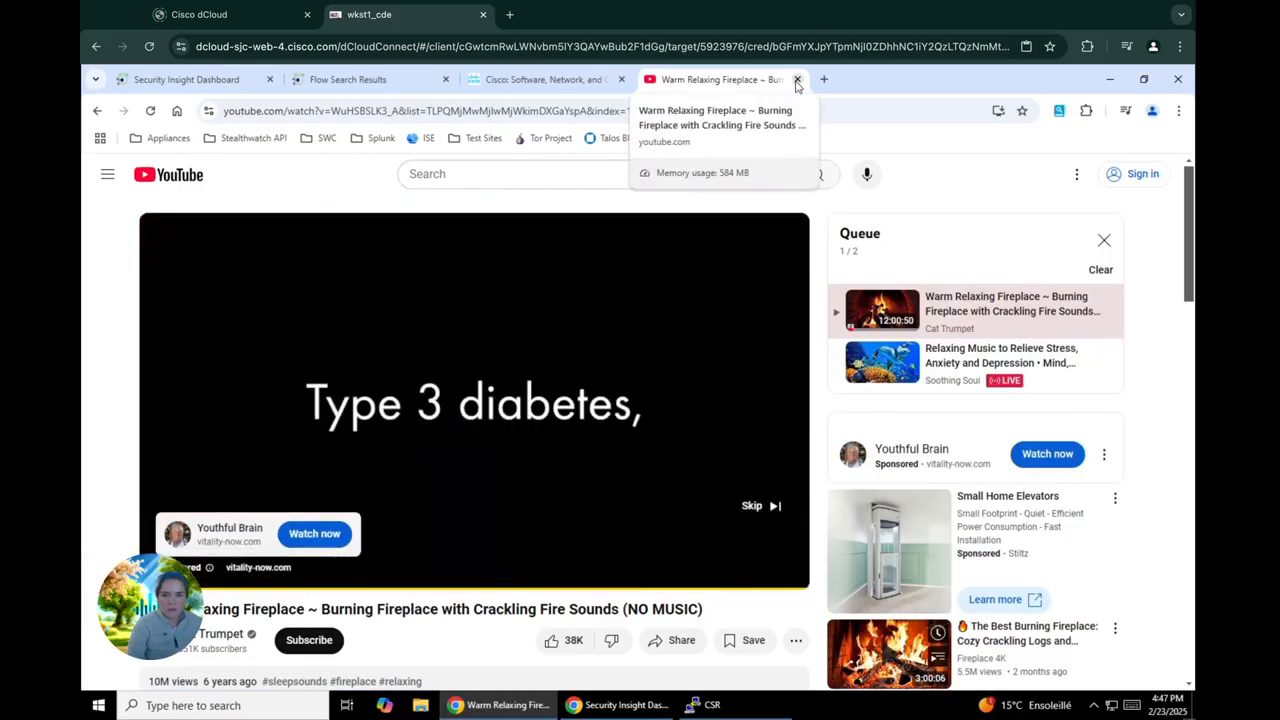
click(760, 507)
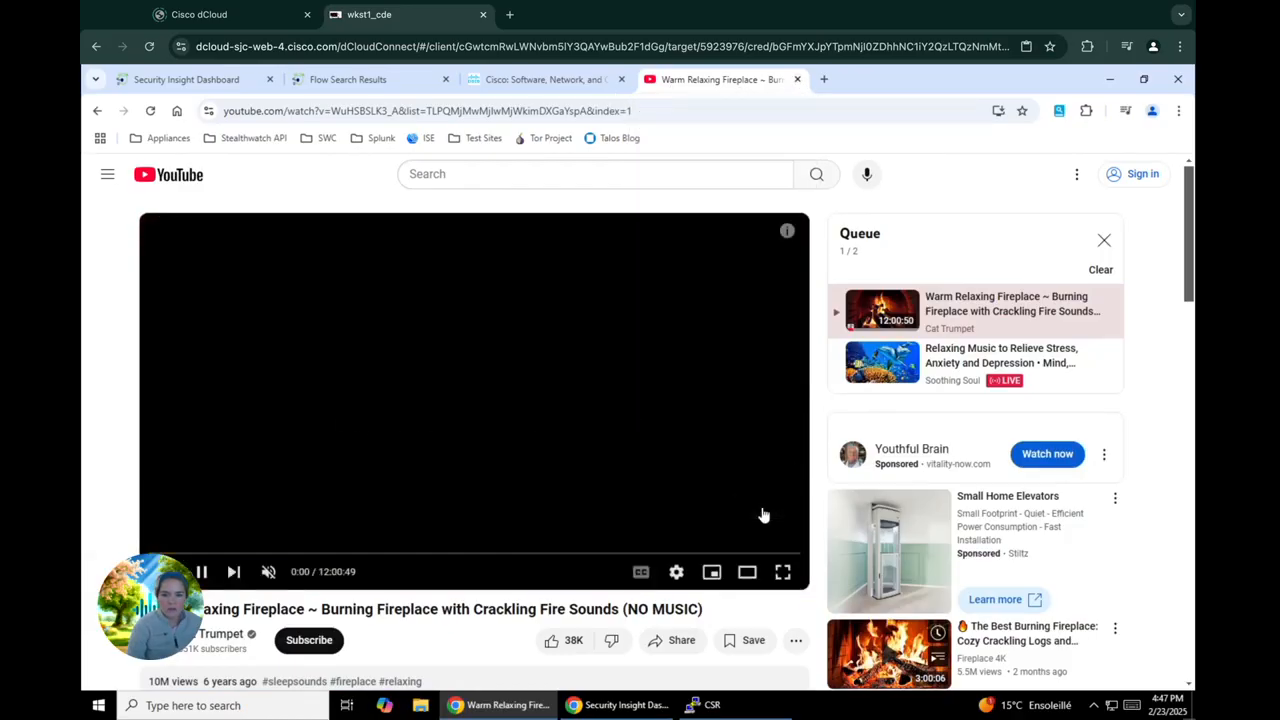
click(797, 80)
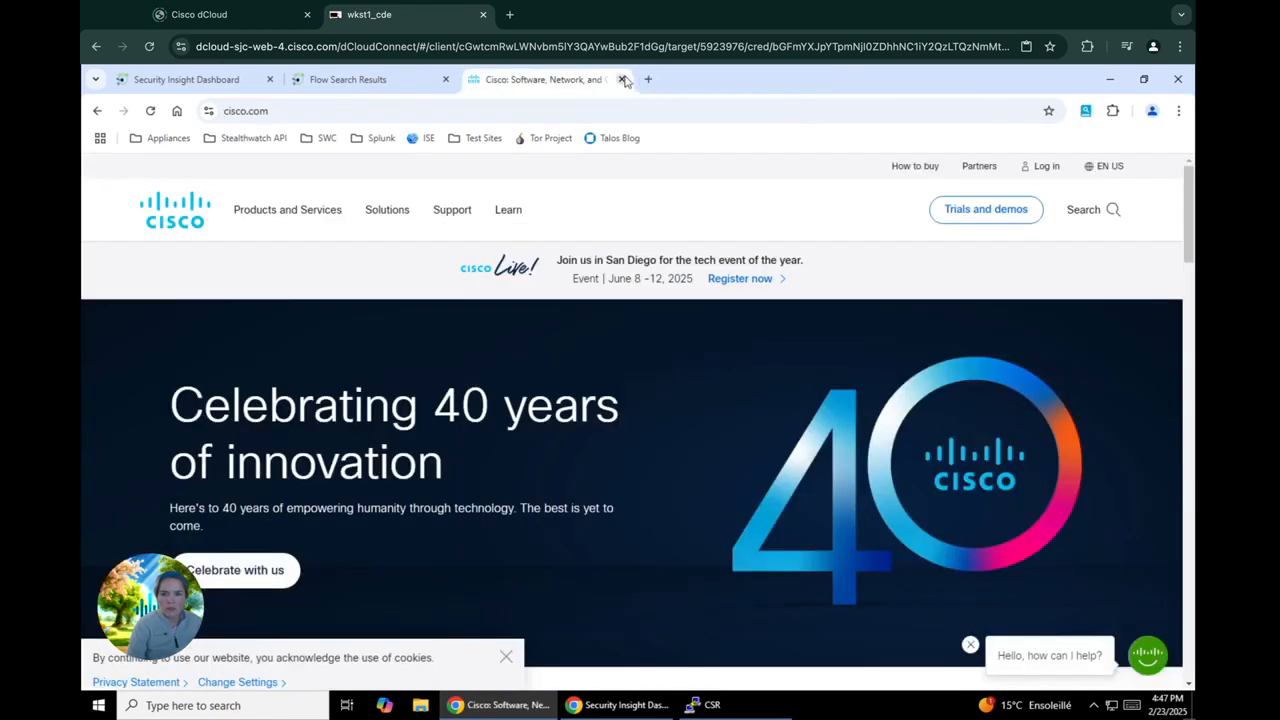
click(622, 79)
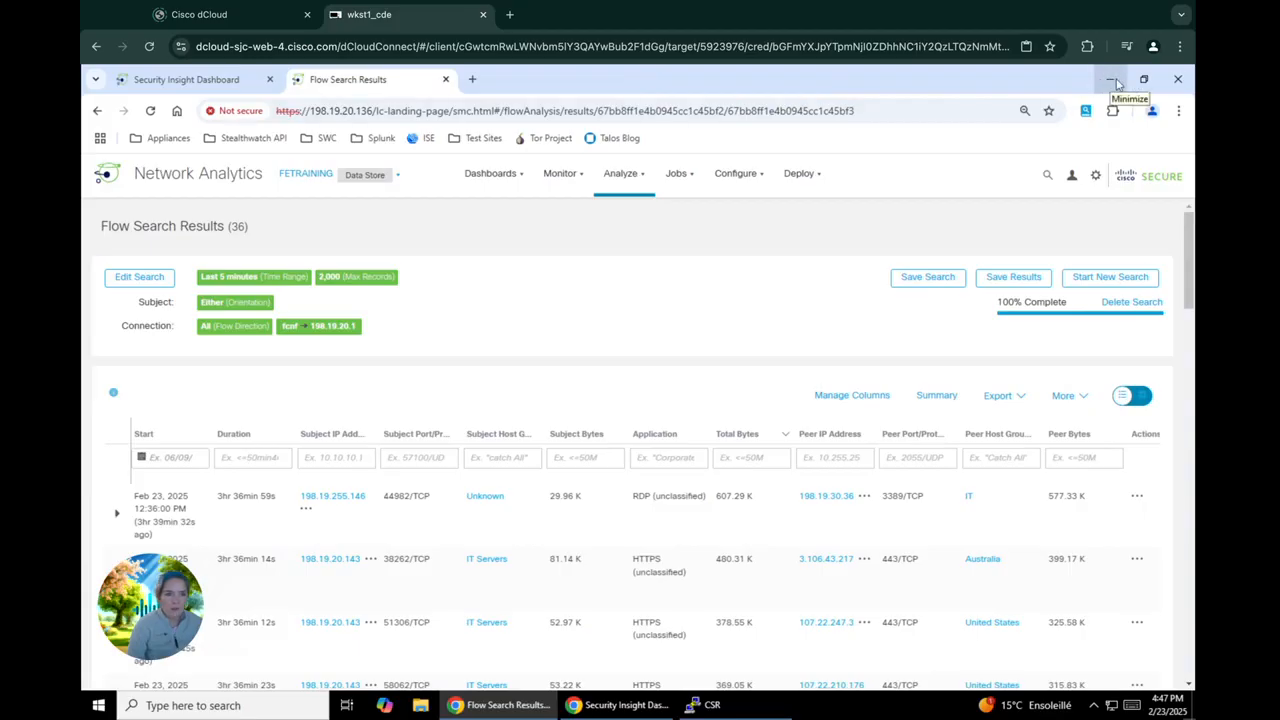
click(1176, 79)
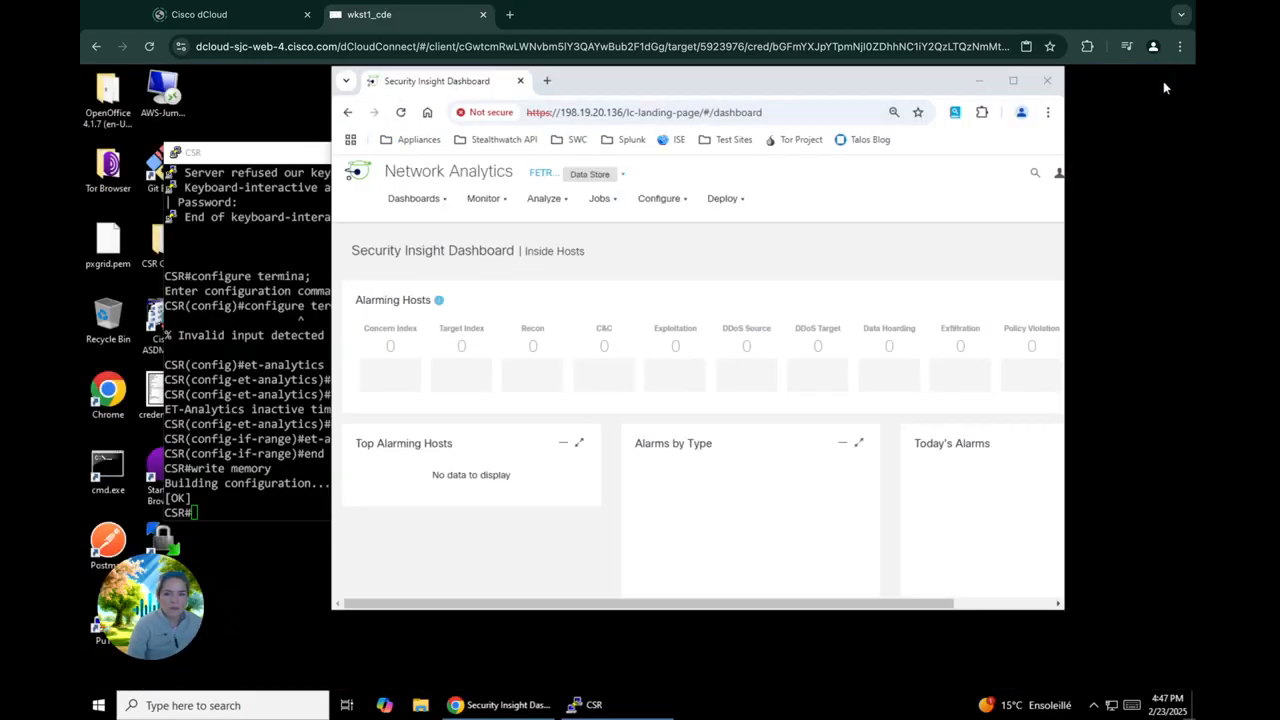
click(1013, 80)
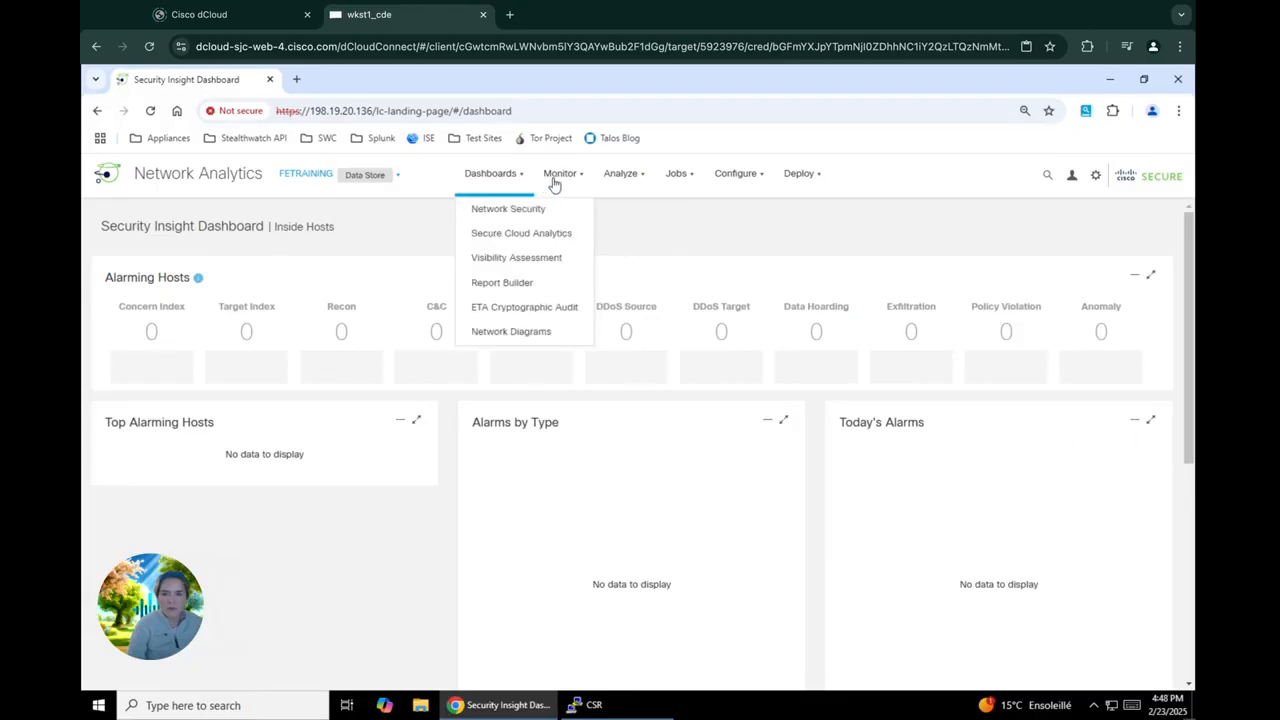
Open Flow Search in Network Analytics and set its time range to Last Half Hour
mouse_move(568, 183)
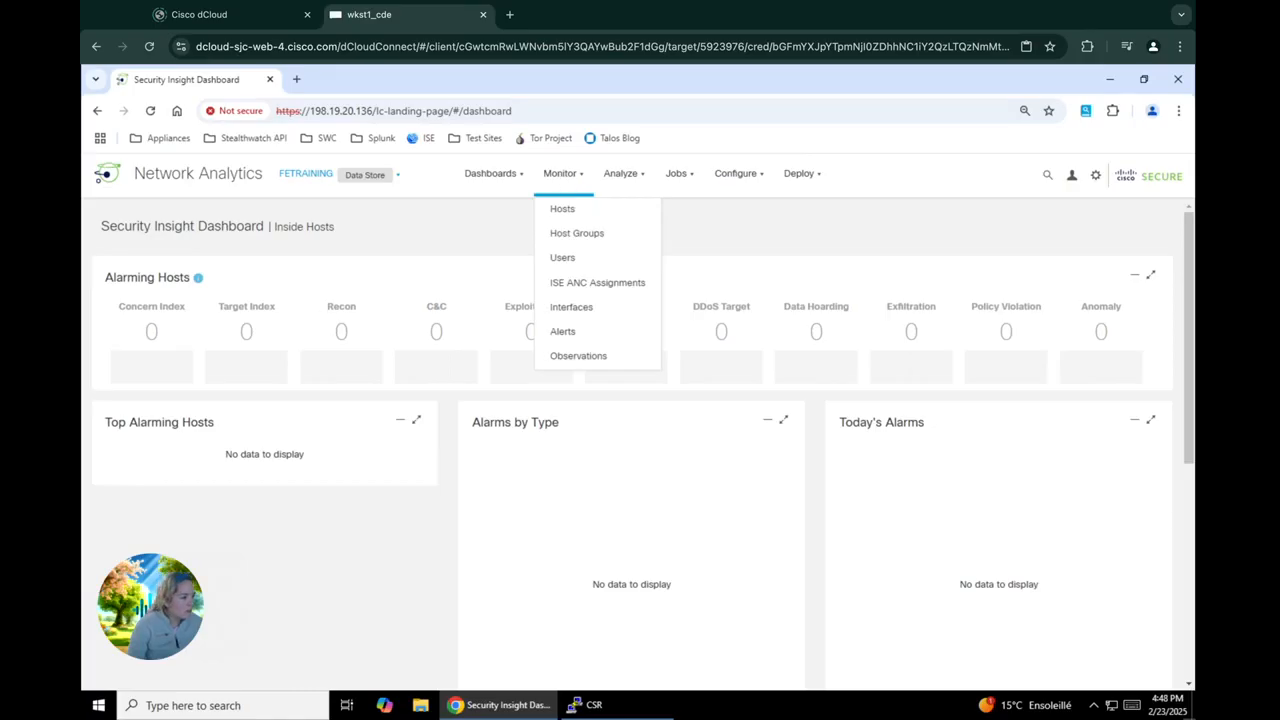
mouse_move(634, 175)
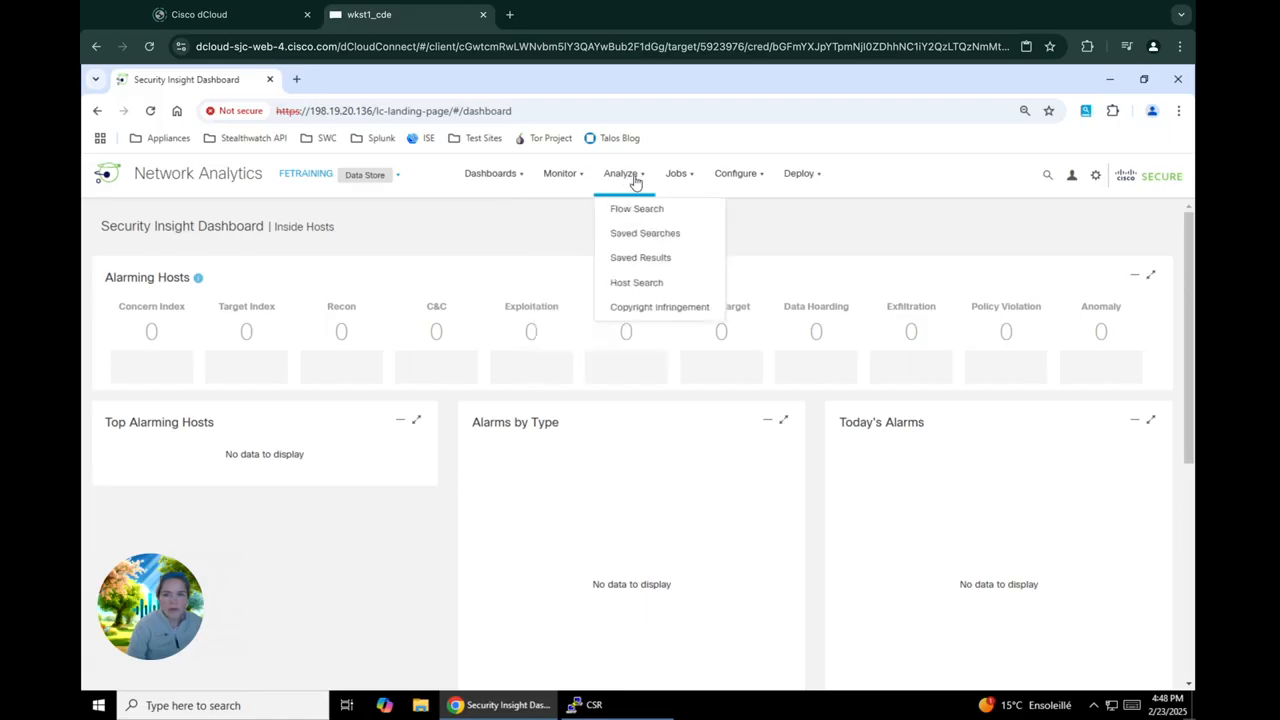
click(640, 218)
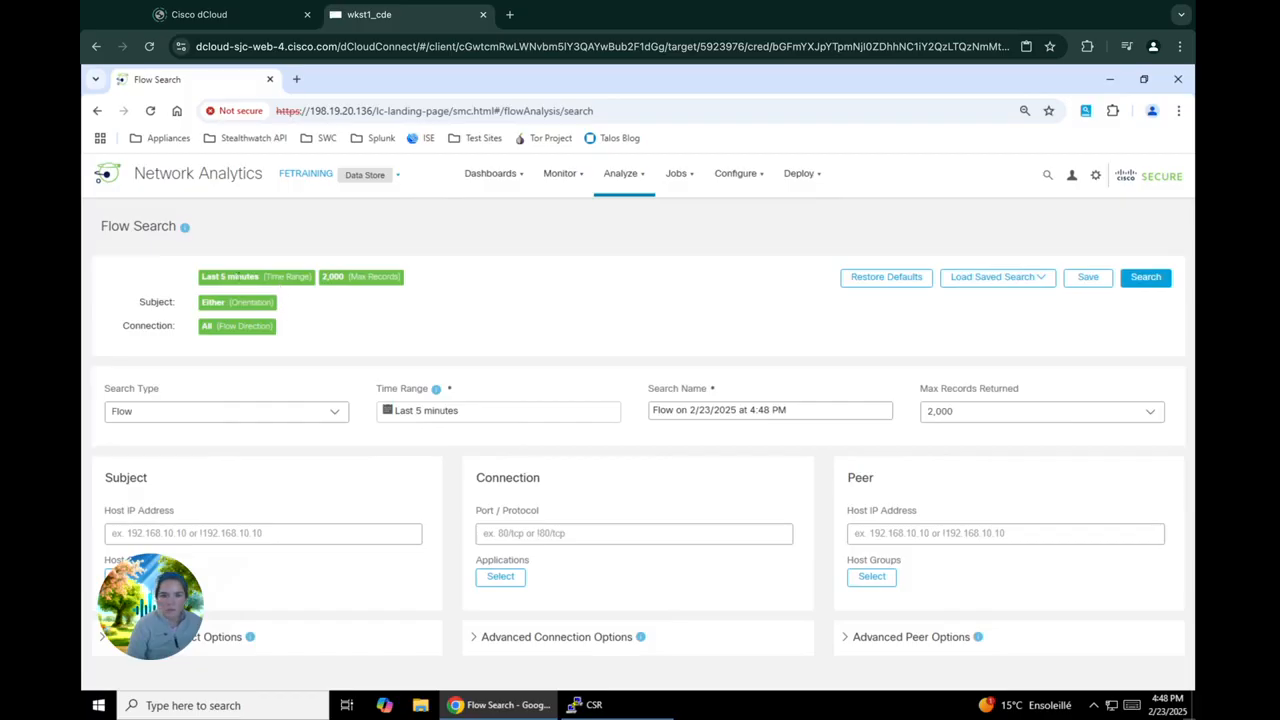
click(469, 414)
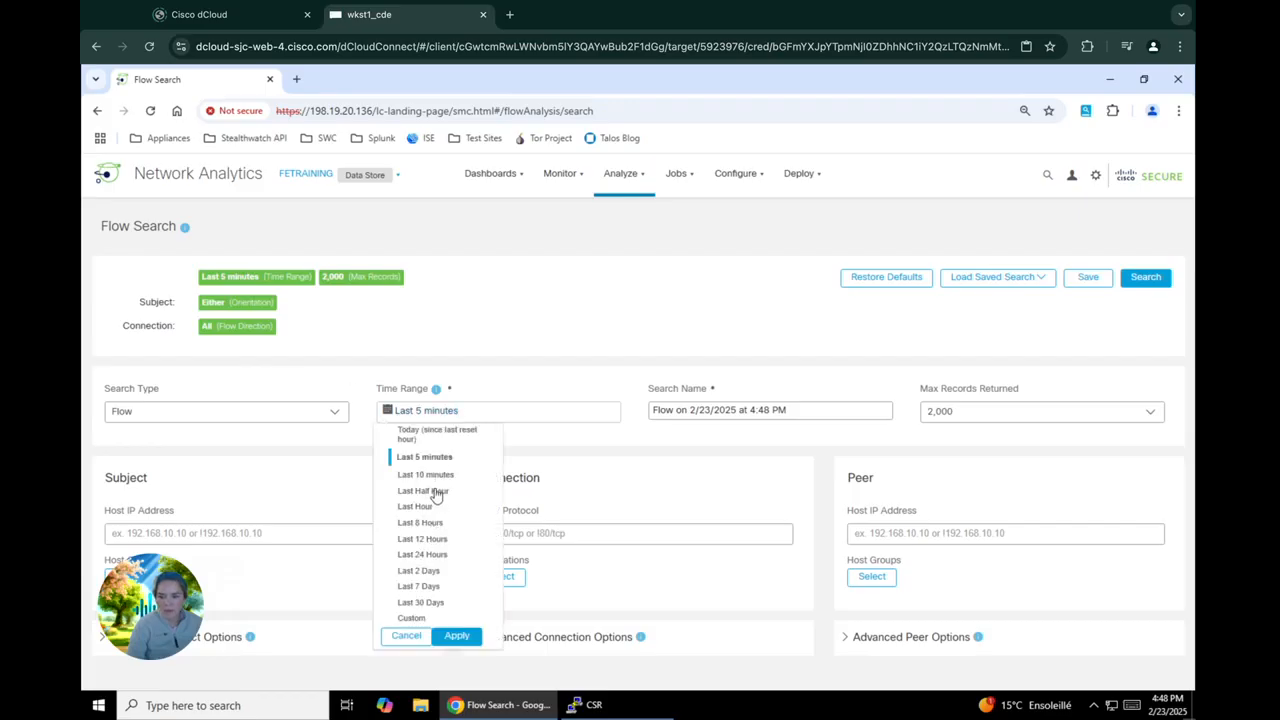
click(423, 491)
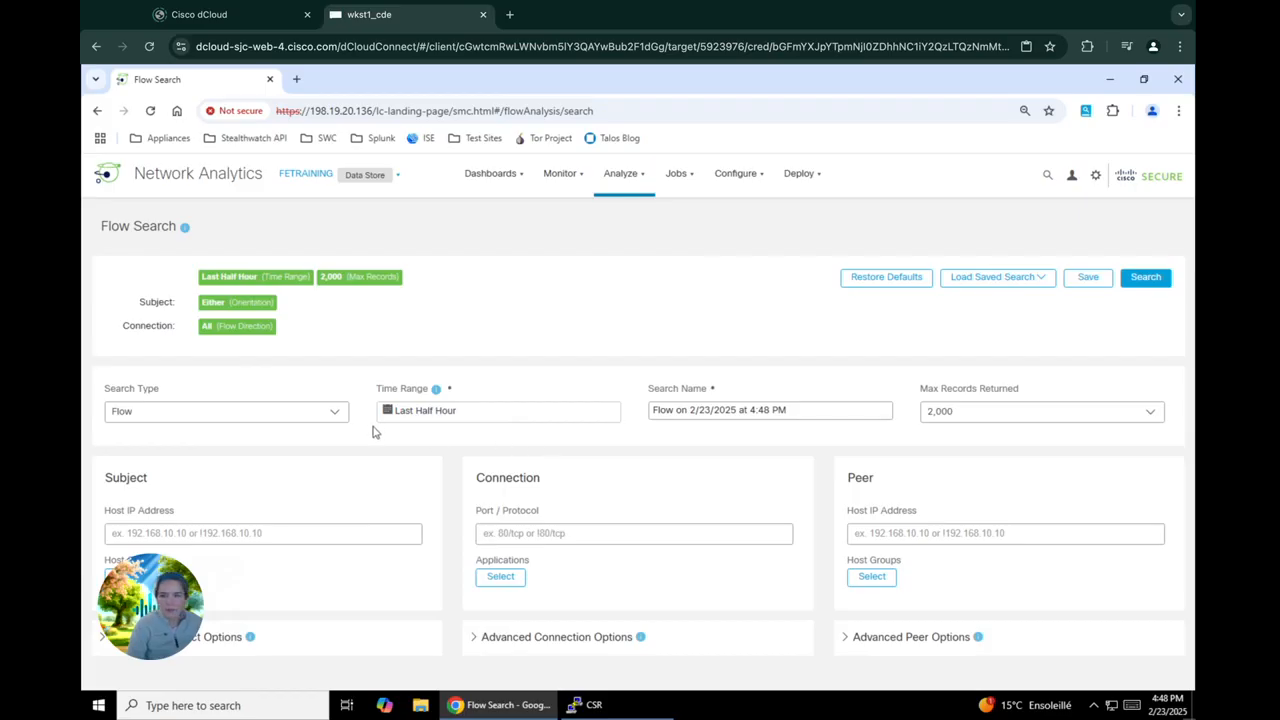
Set the subject host IP address of the flow search to 198.19.30.36
click(273, 531)
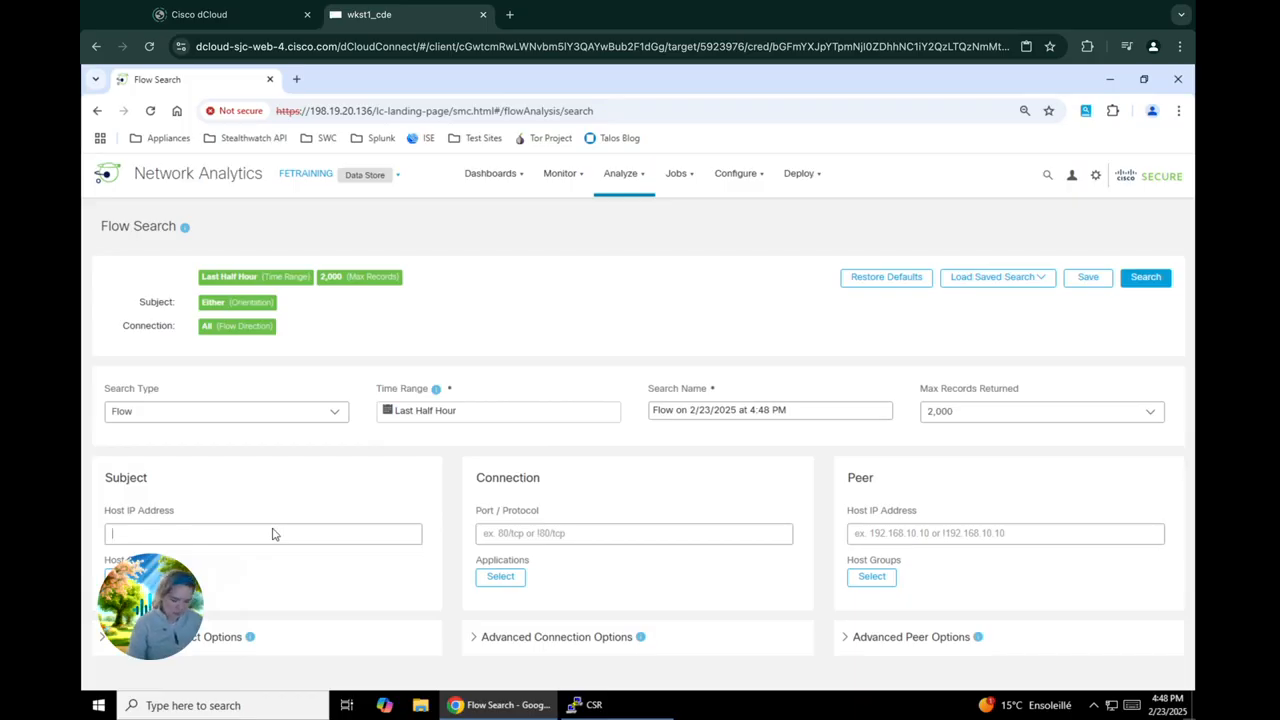
text(198)
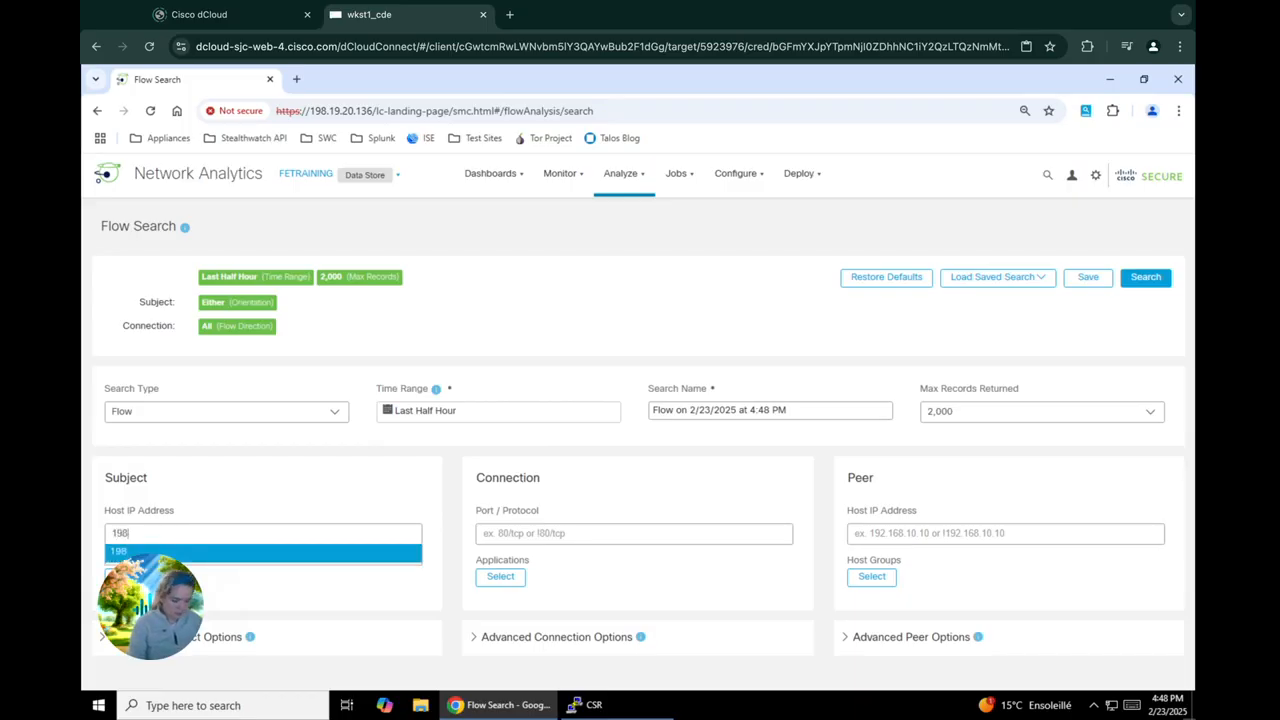
text(.19.30.36)
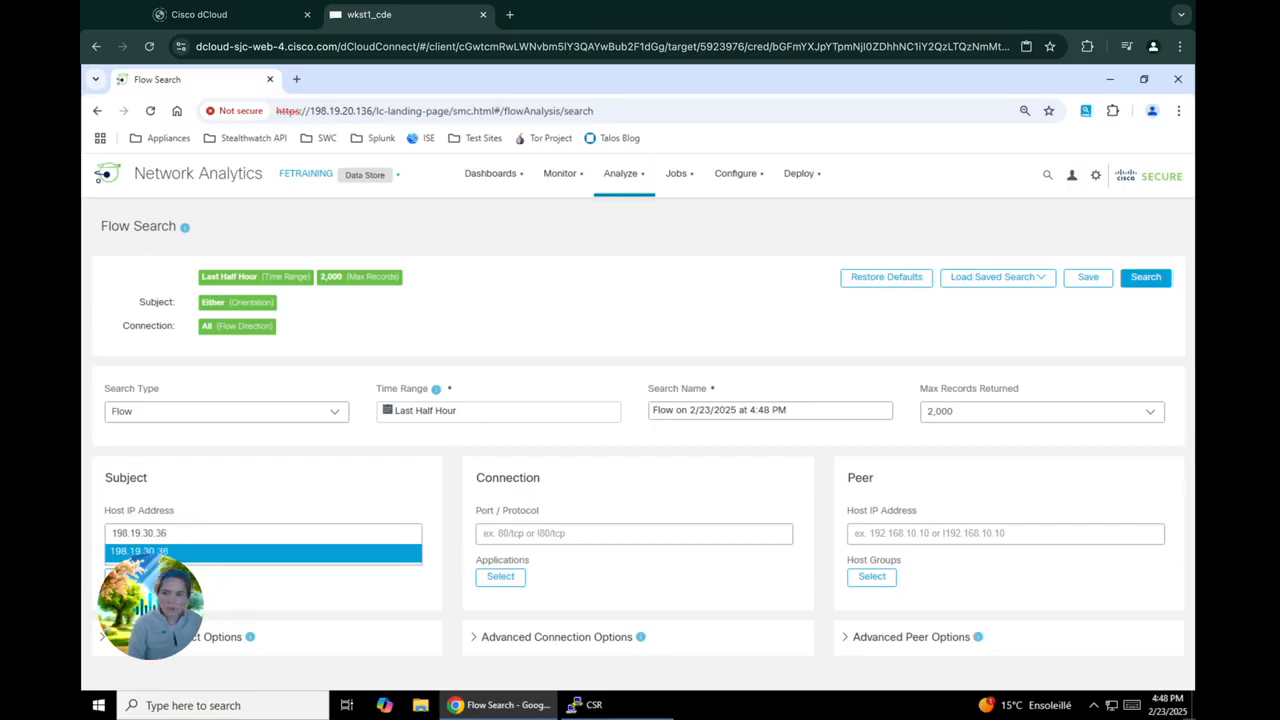
key(Return)
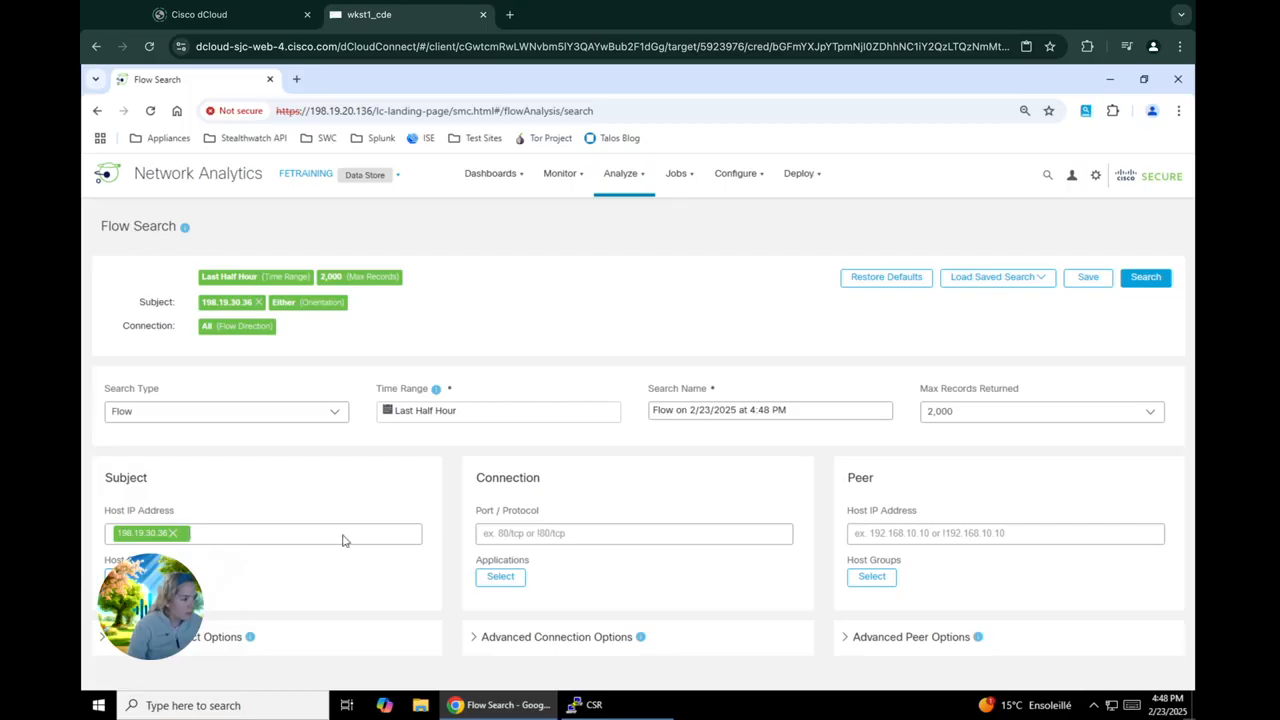
Try to filter the connection by HTTPS as the port/protocol, and remove the entry
click(545, 540)
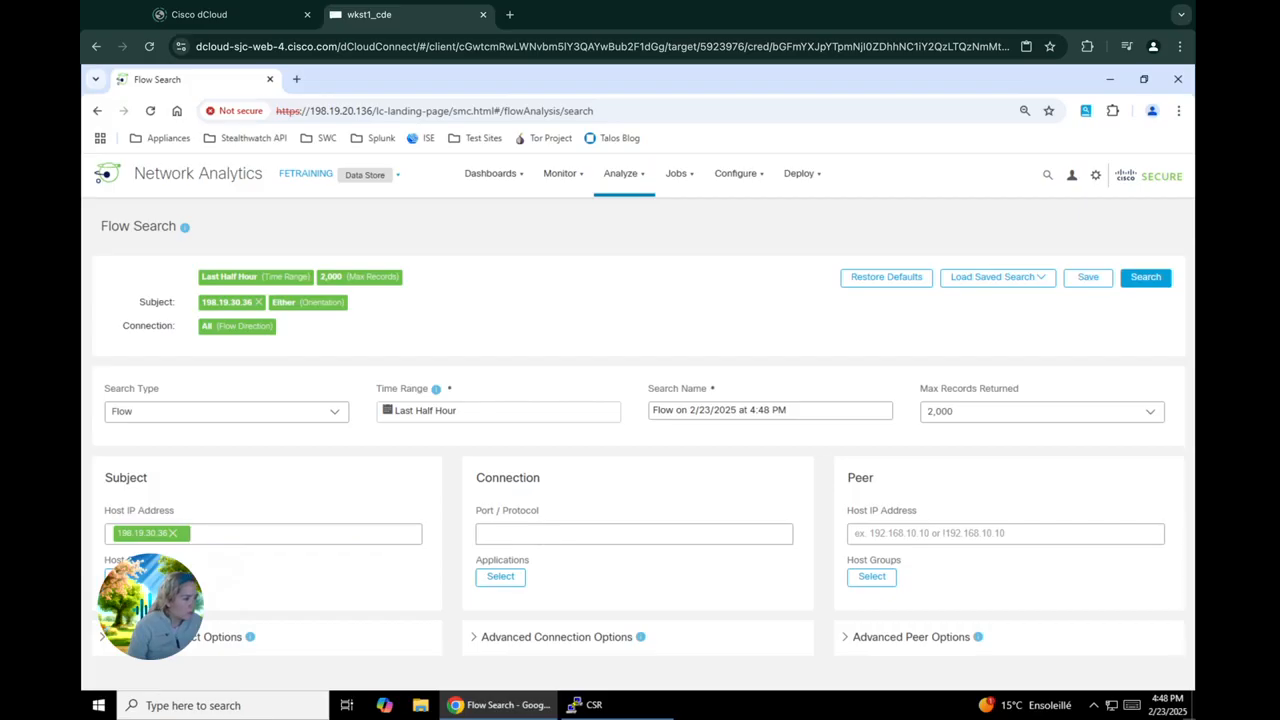
text(HTTPS)
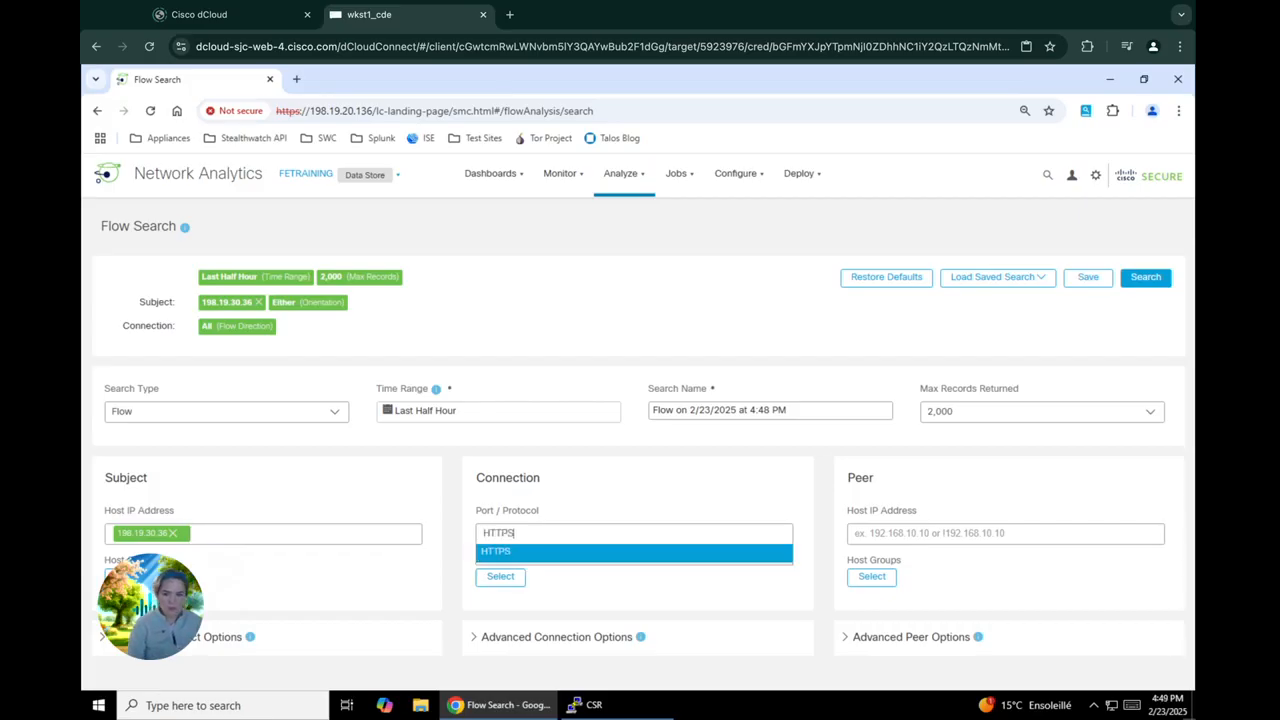
key(Return)
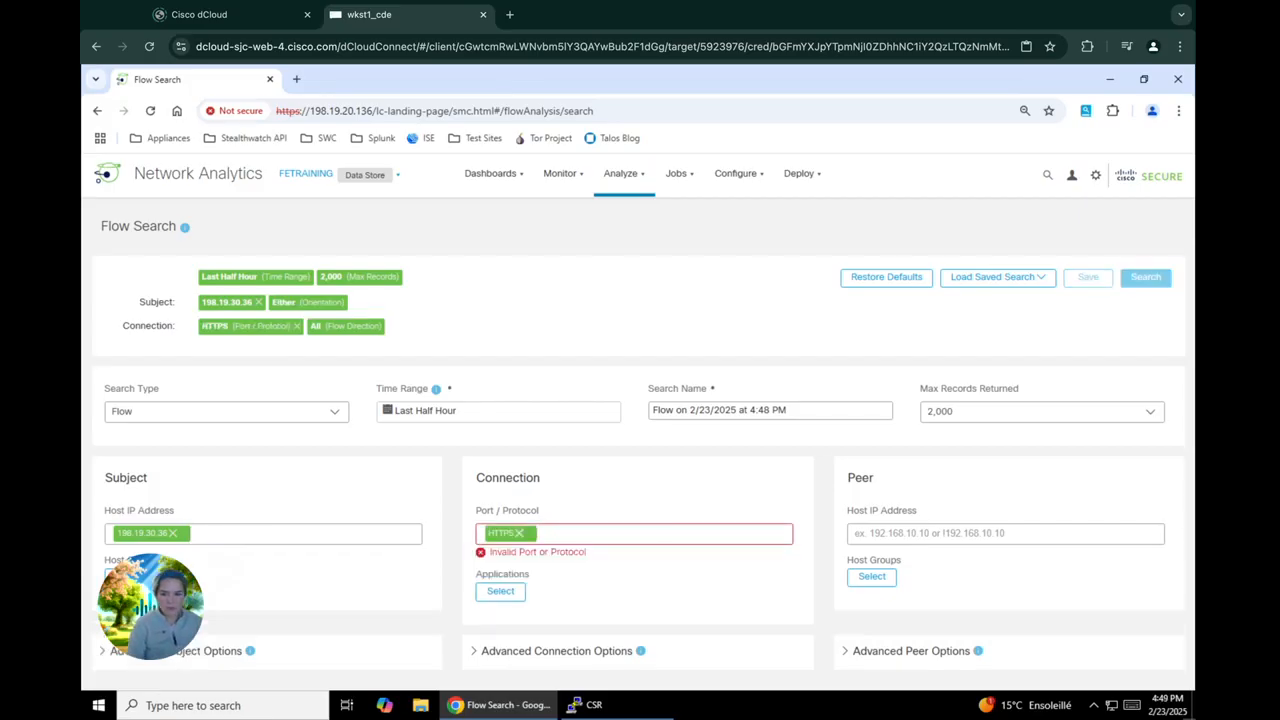
click(519, 534)
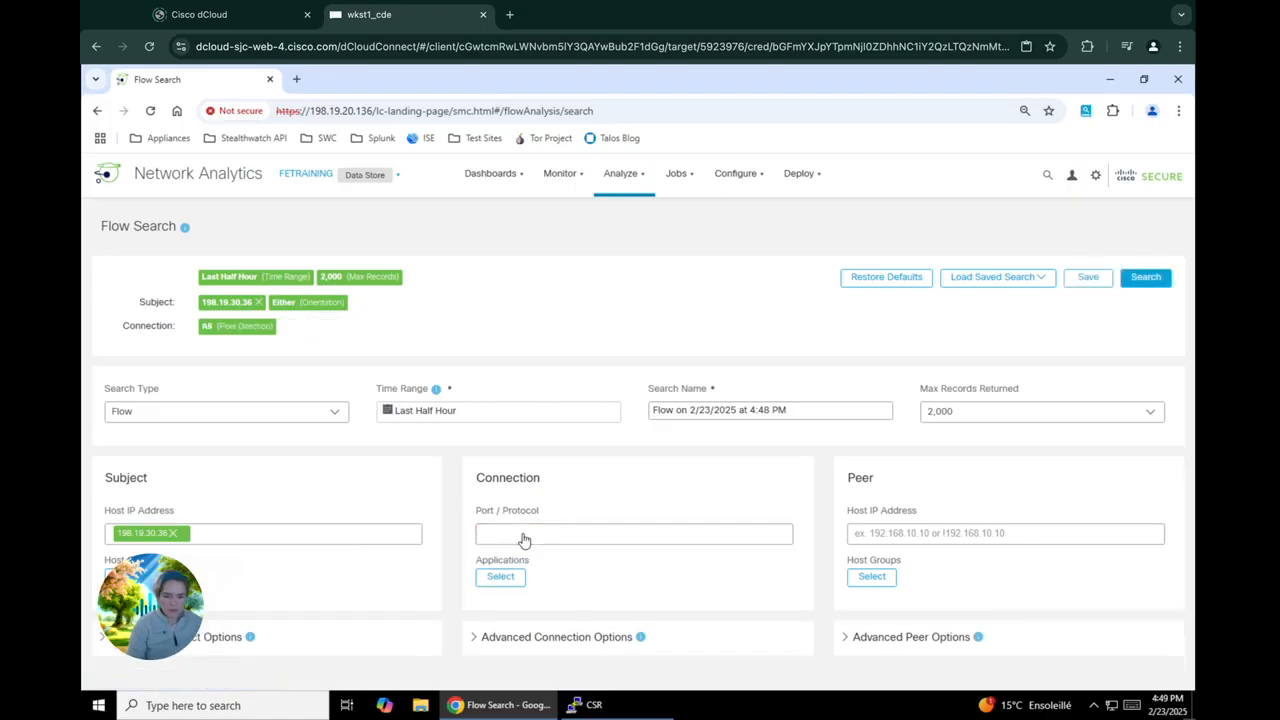
text(HTT)
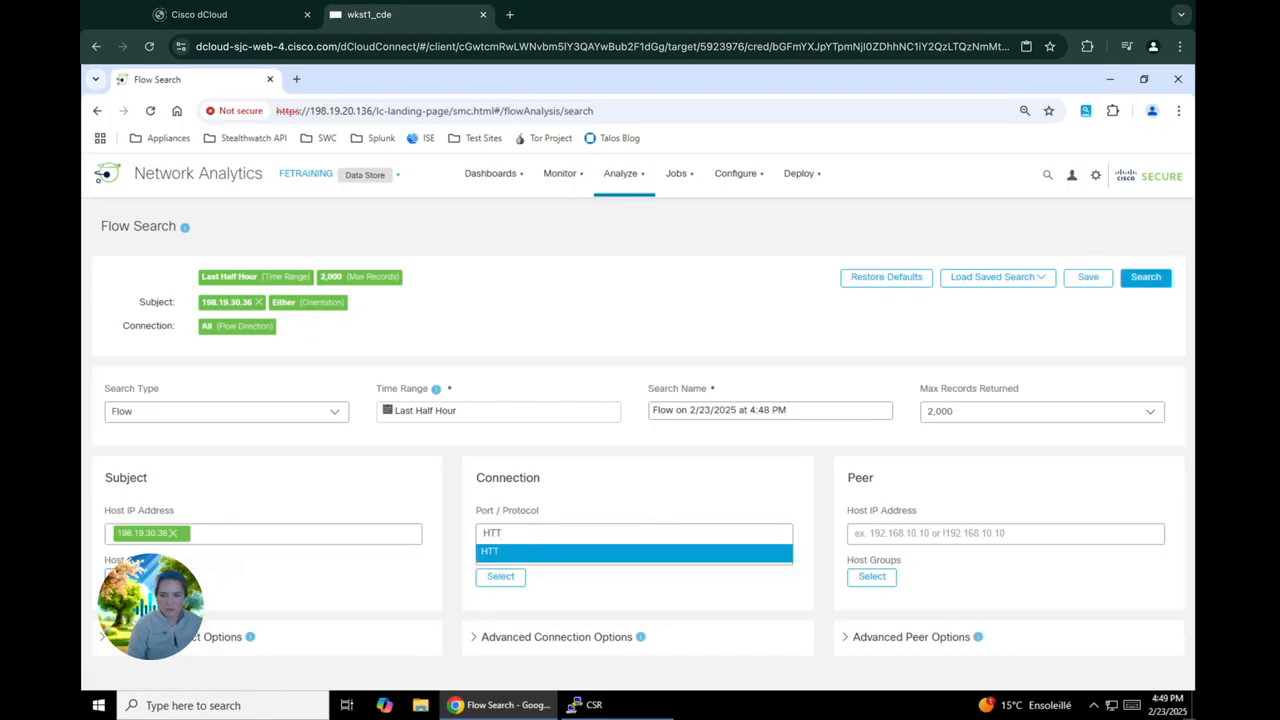
text(PS)
key(Return)
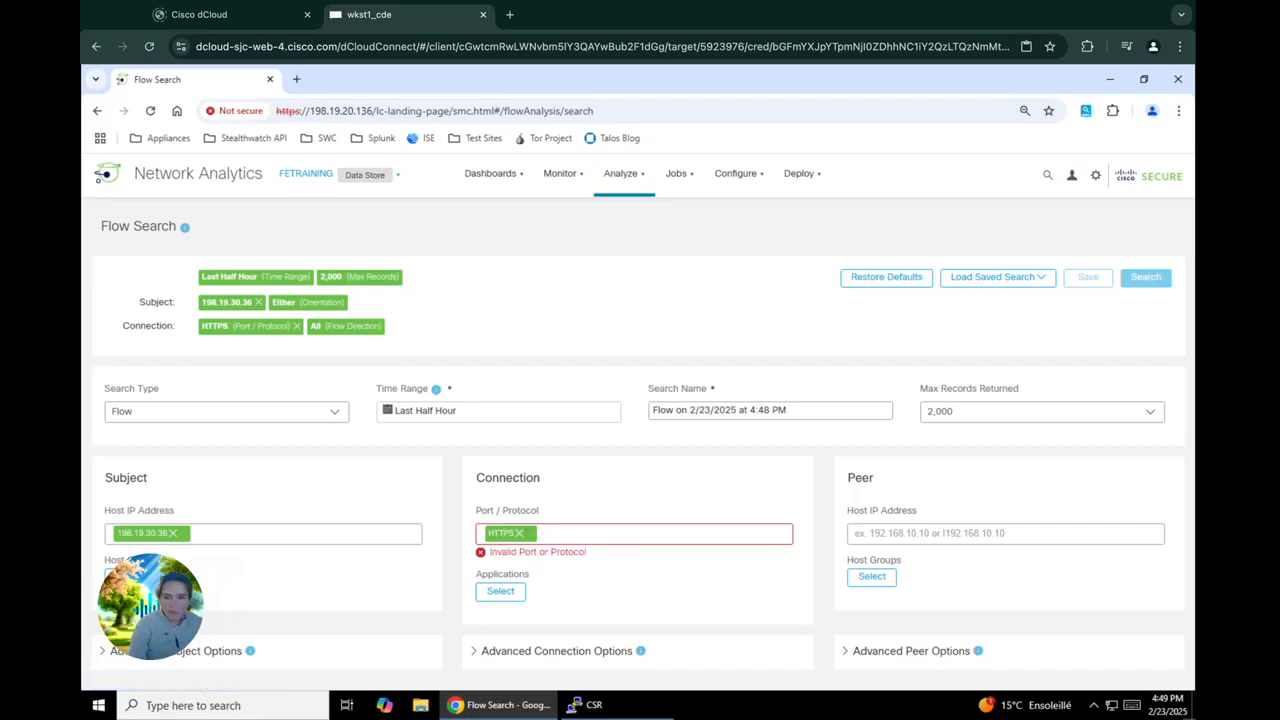
click(521, 535)
Filter the connection to include the applications HTTPS and HTTPS (unclassified)
click(517, 582)
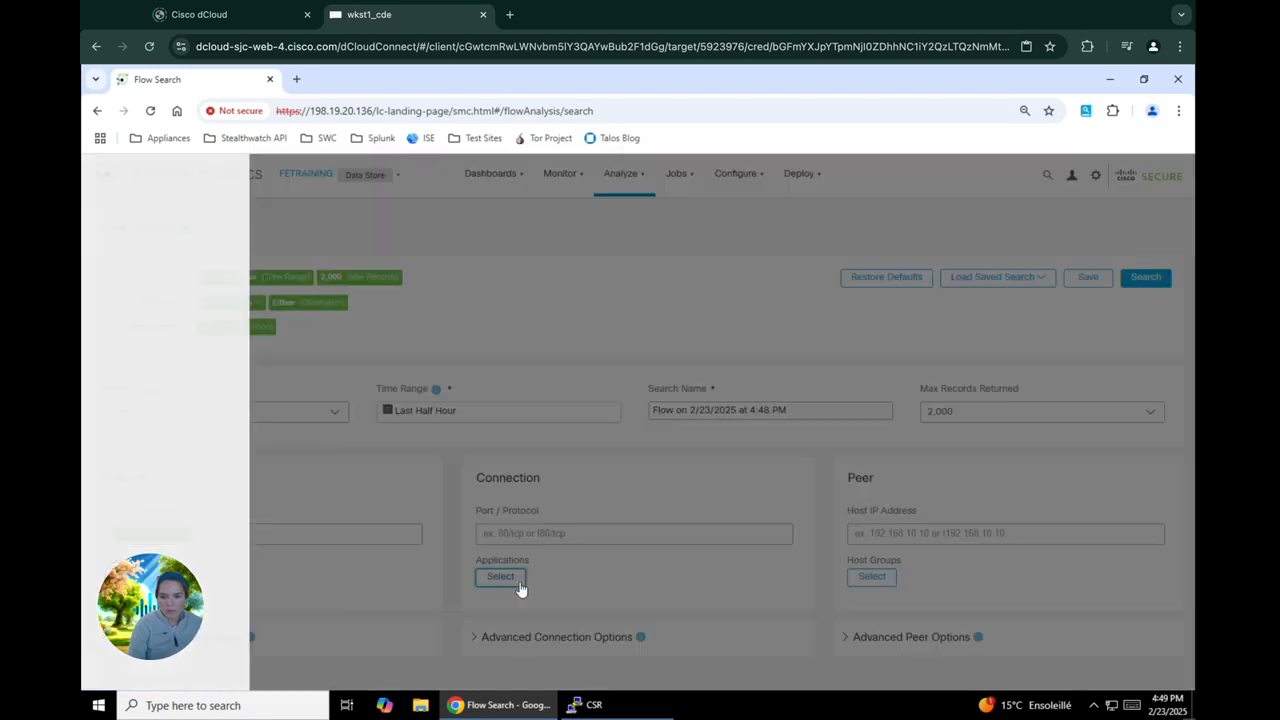
click(274, 238)
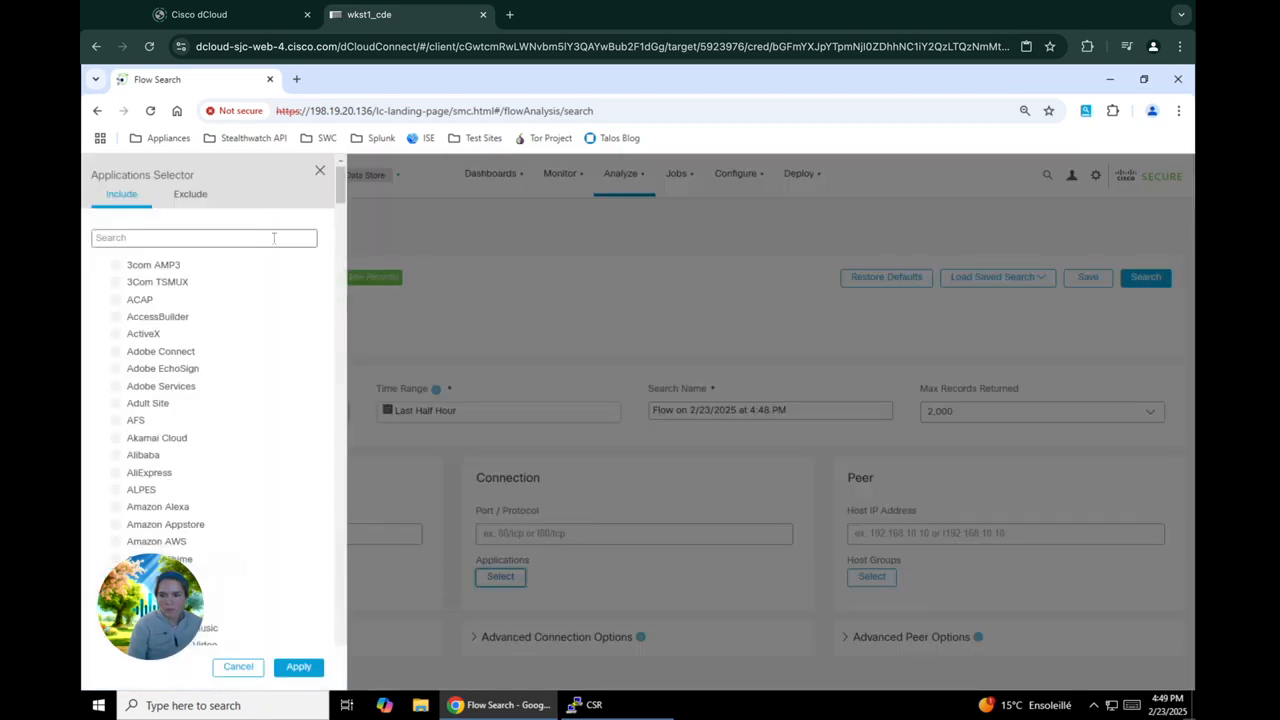
text(htt)
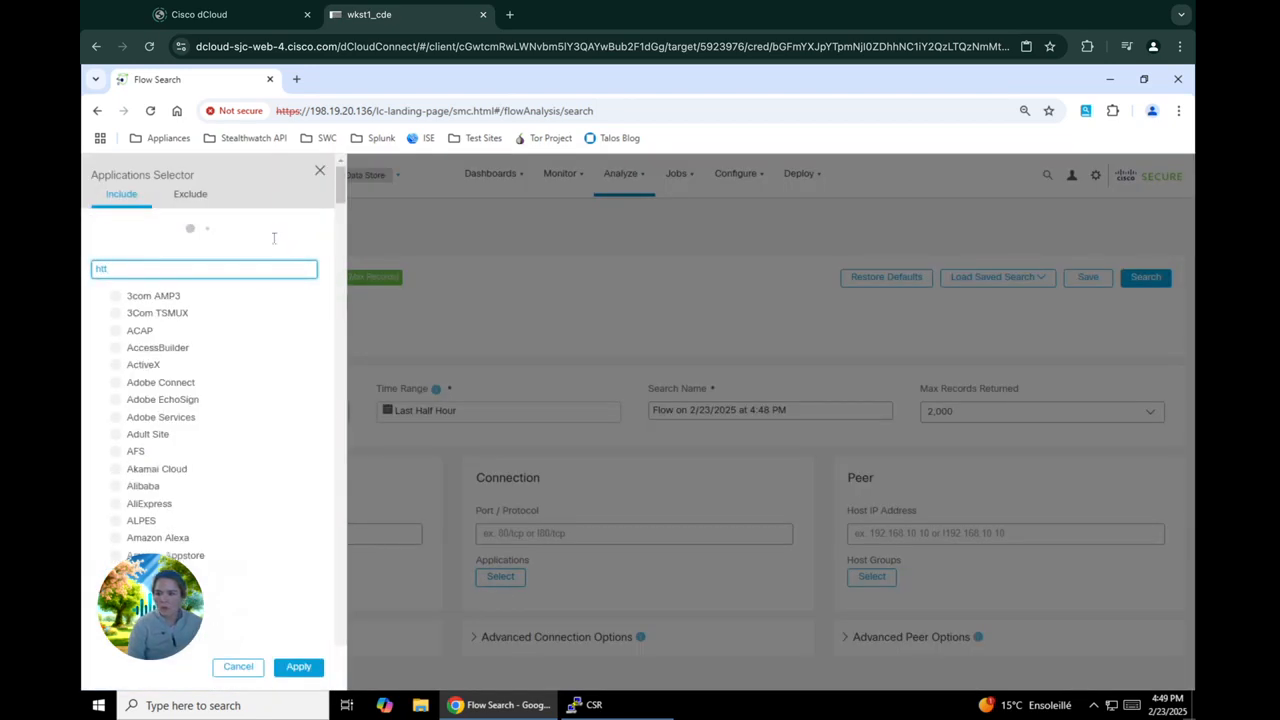
click(116, 265)
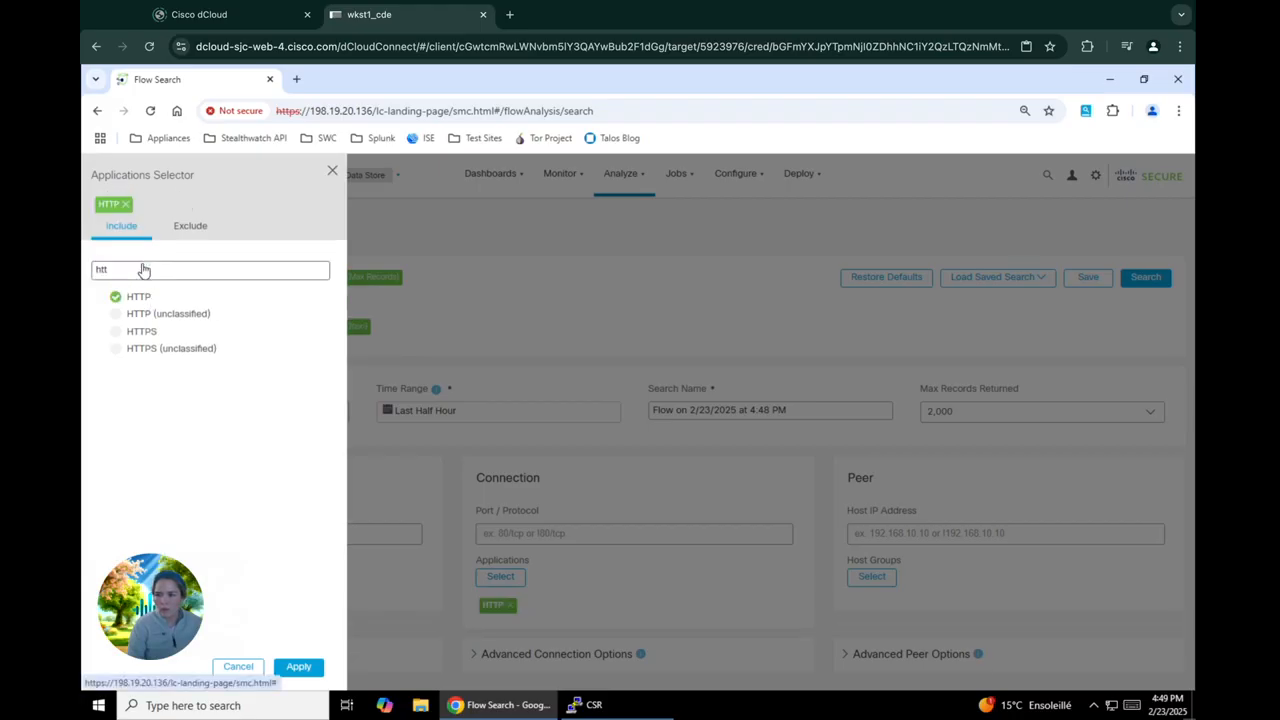
click(116, 298)
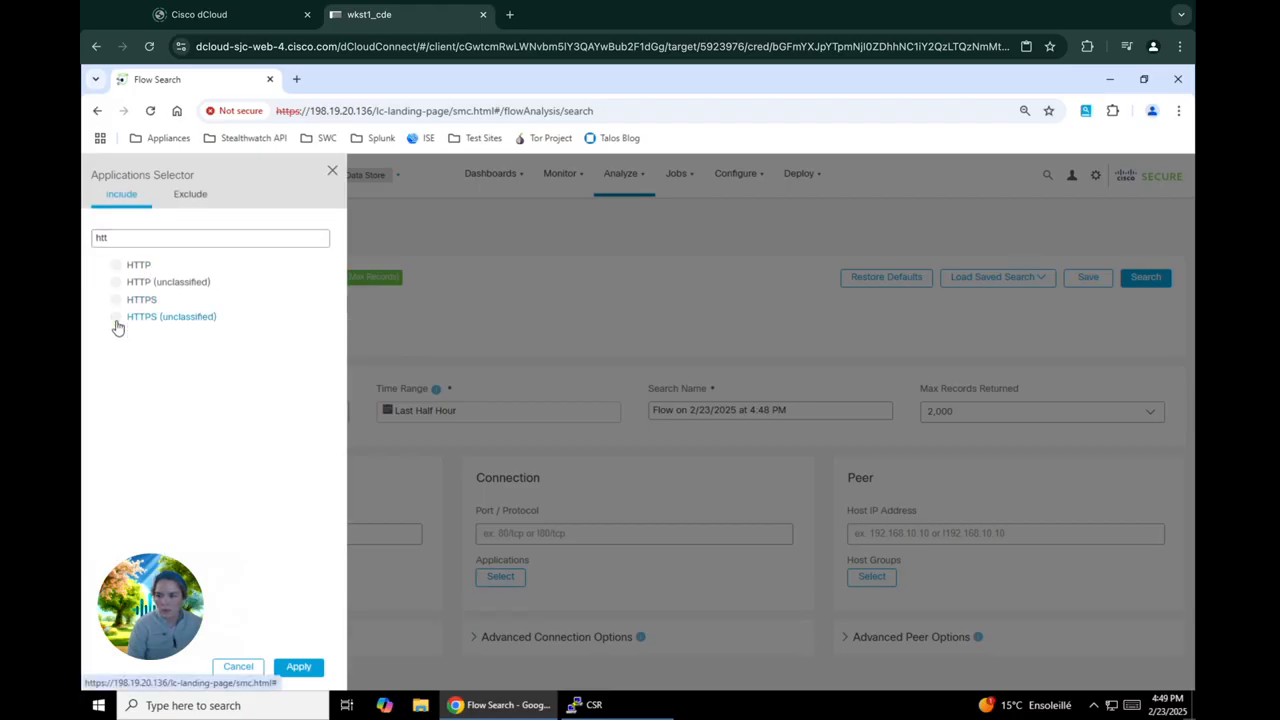
click(116, 328)
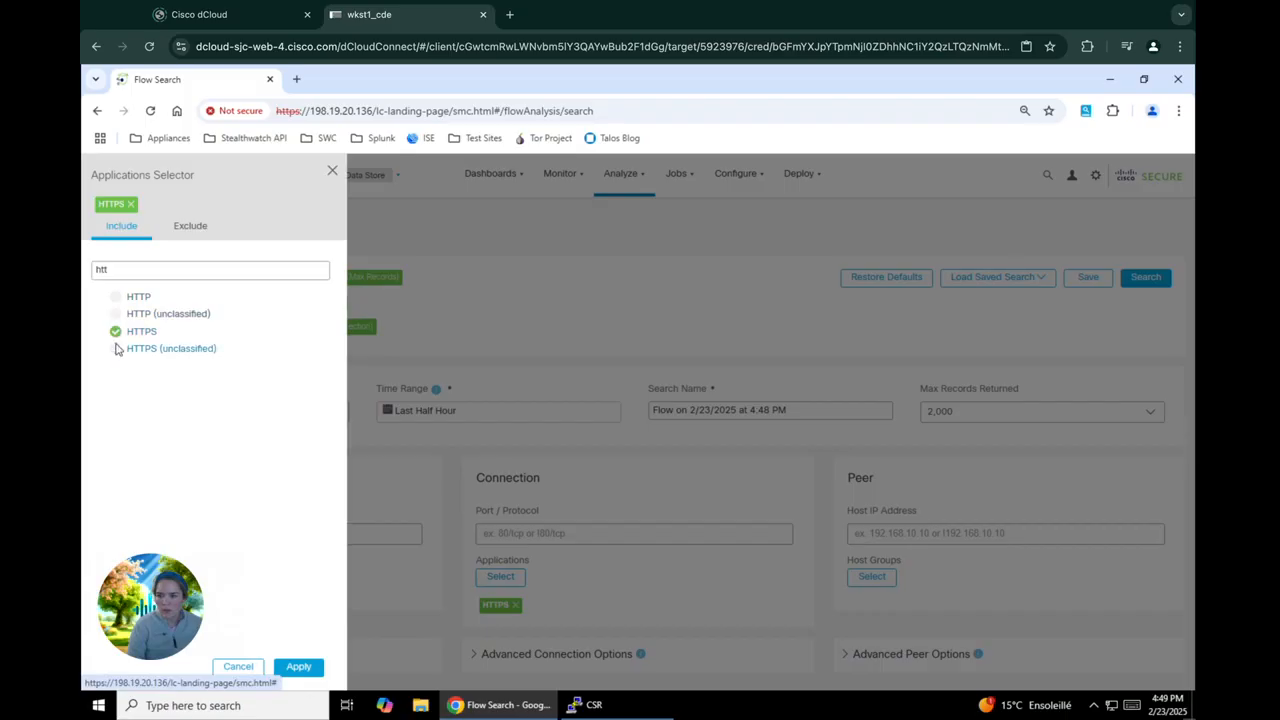
click(116, 348)
click(305, 668)
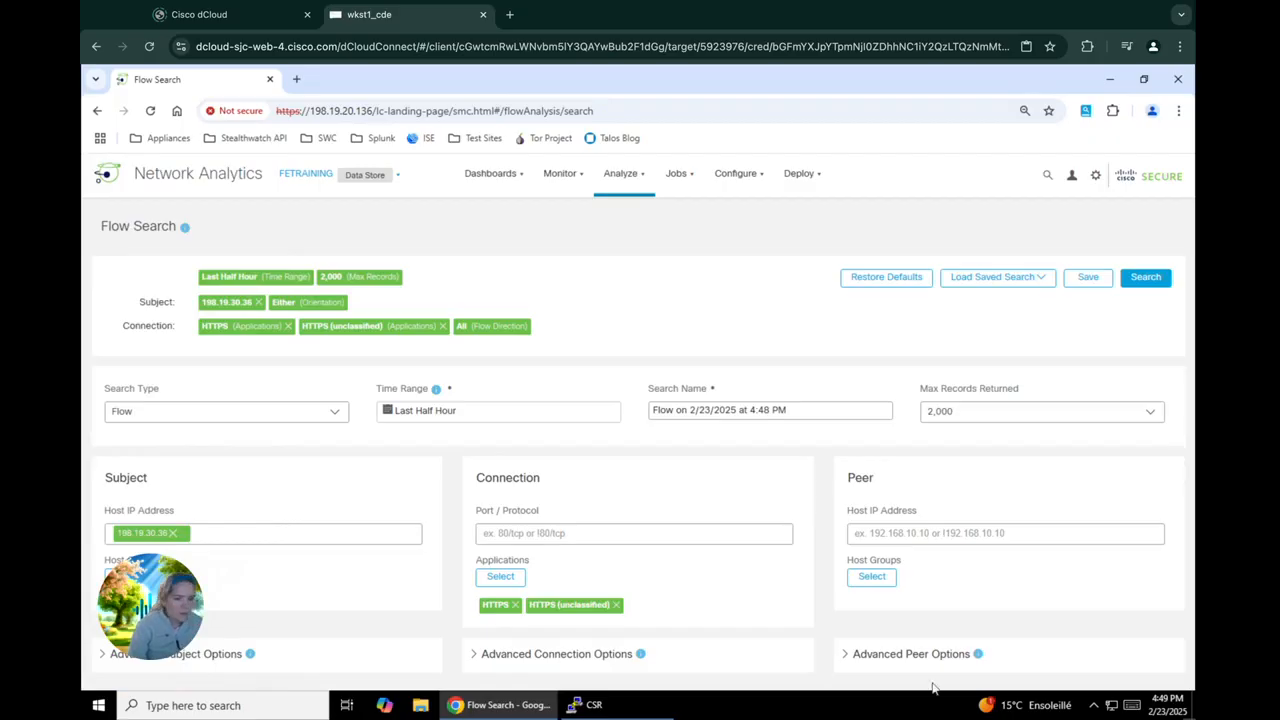
Run the flow search, look at the results in the graphical view and return to the table view
click(1144, 278)
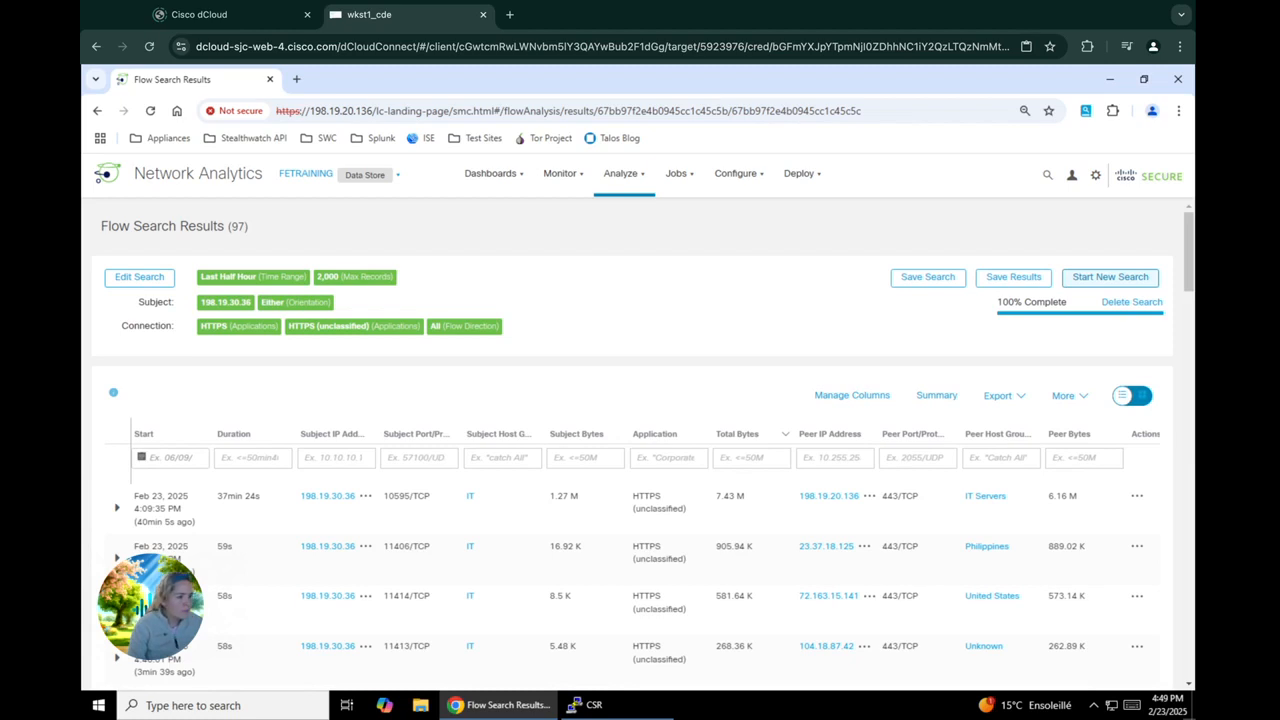
click(1141, 398)
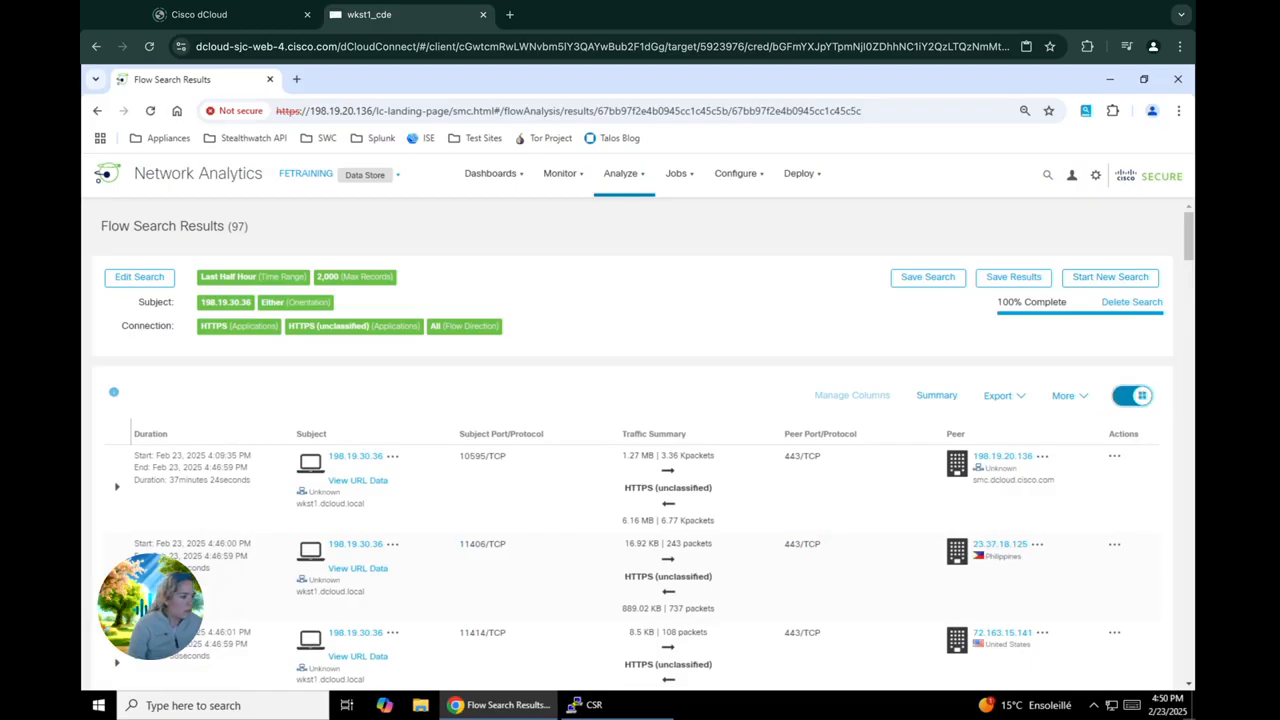
click(1126, 397)
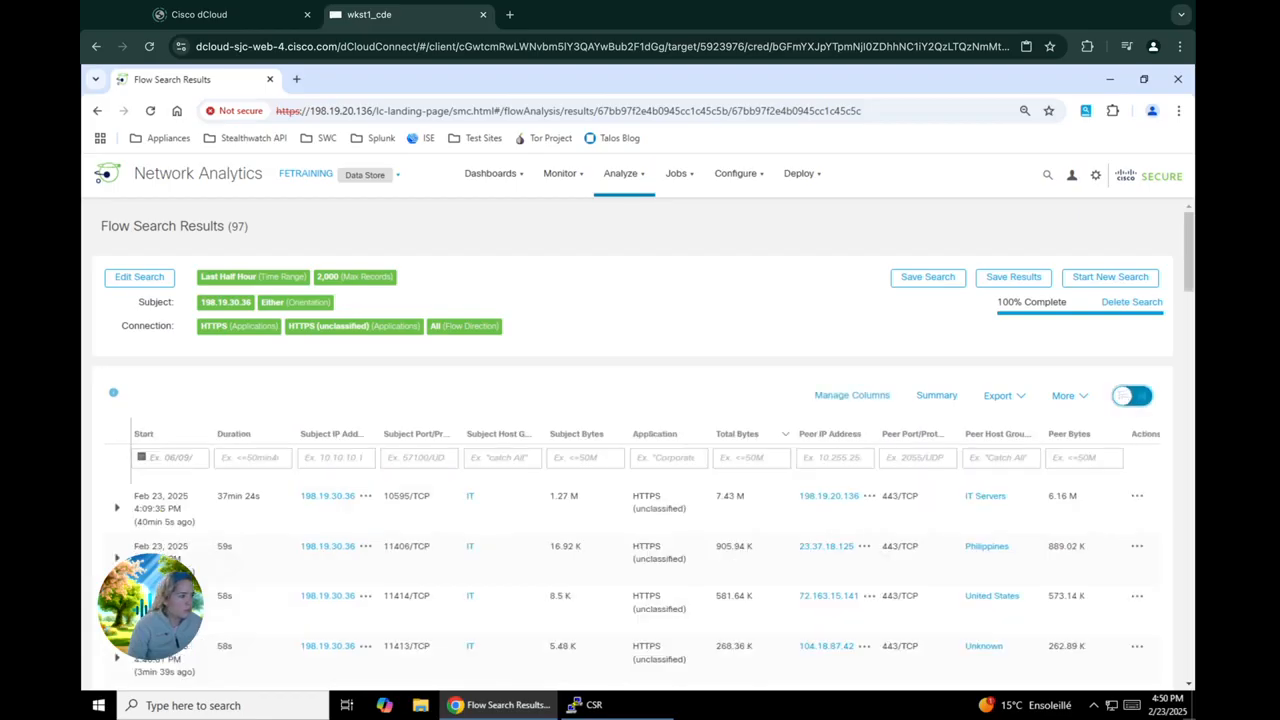
In the flow table's connection columns, select all five encryption columns from TLS/SSL Version to MAC, and deselect Duration and Total Bytes
click(832, 400)
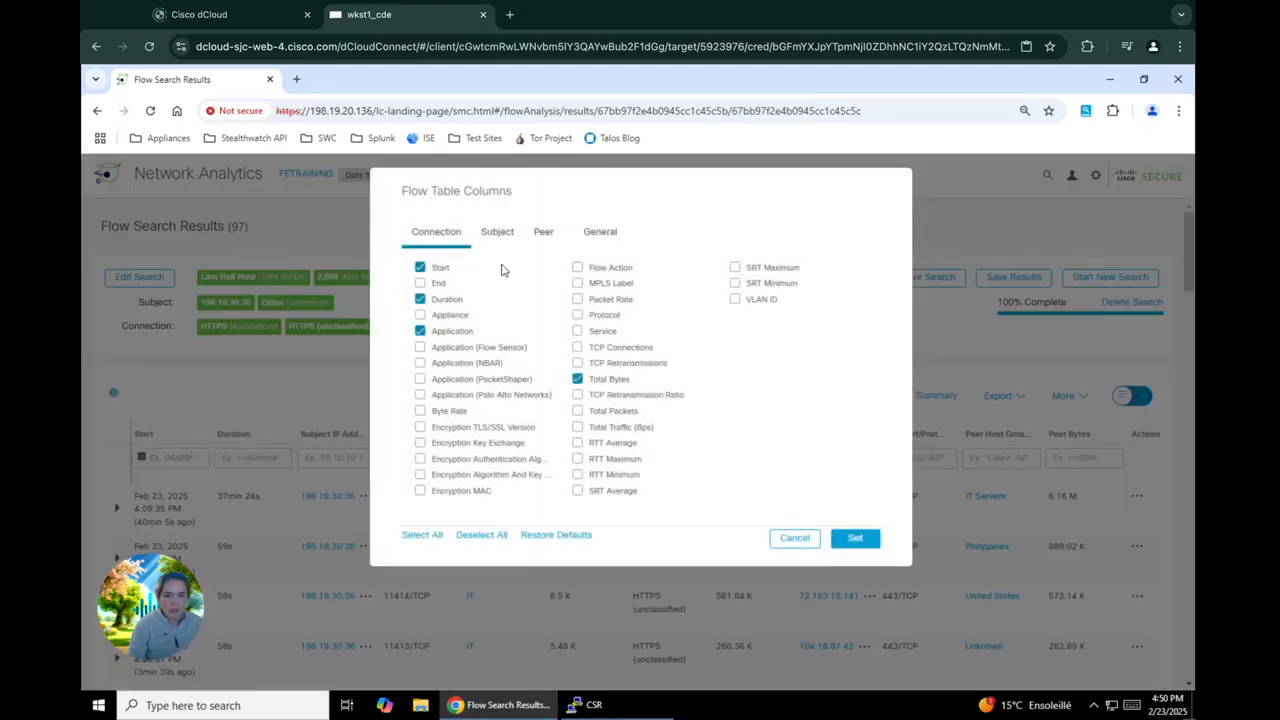
click(453, 301)
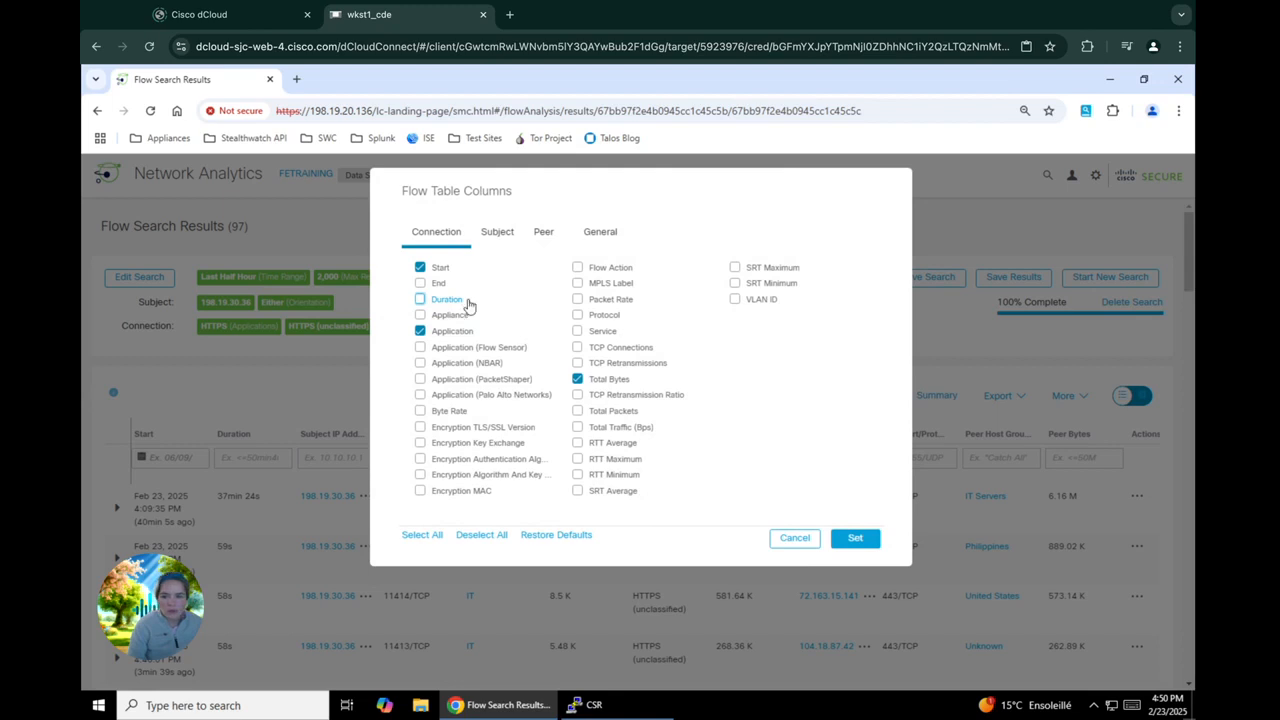
click(461, 430)
click(461, 445)
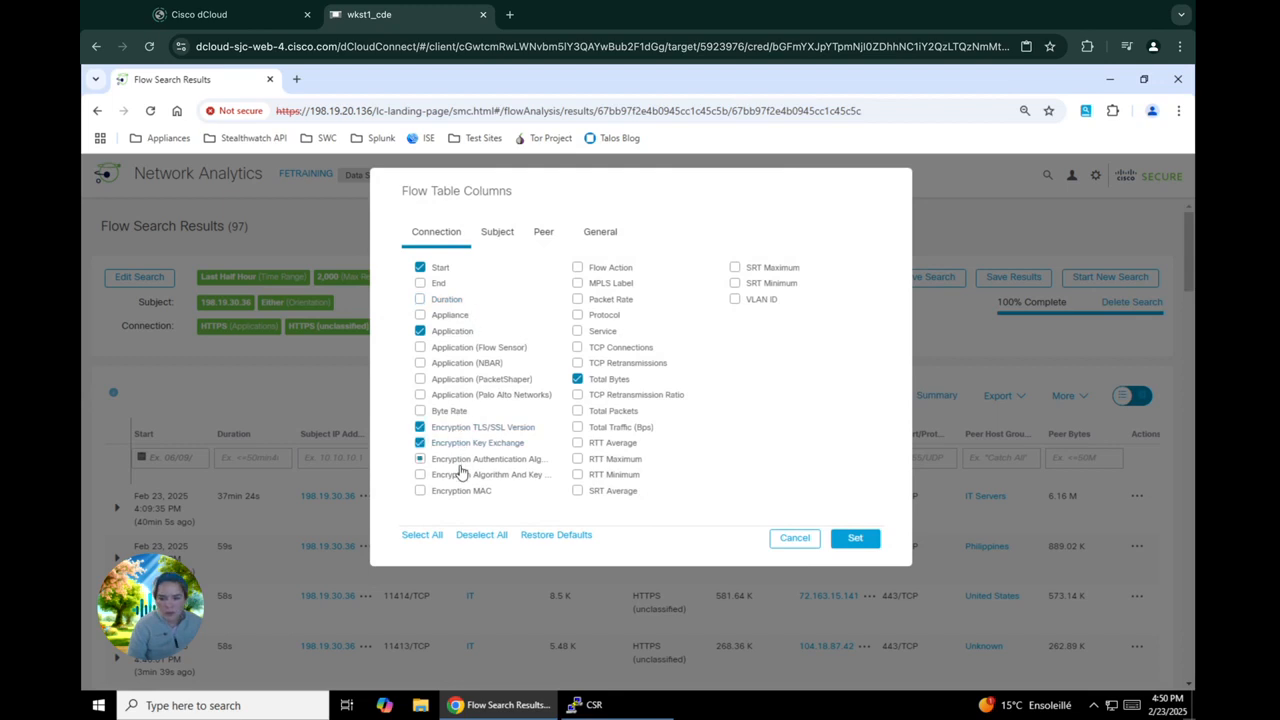
click(460, 461)
click(459, 478)
click(457, 493)
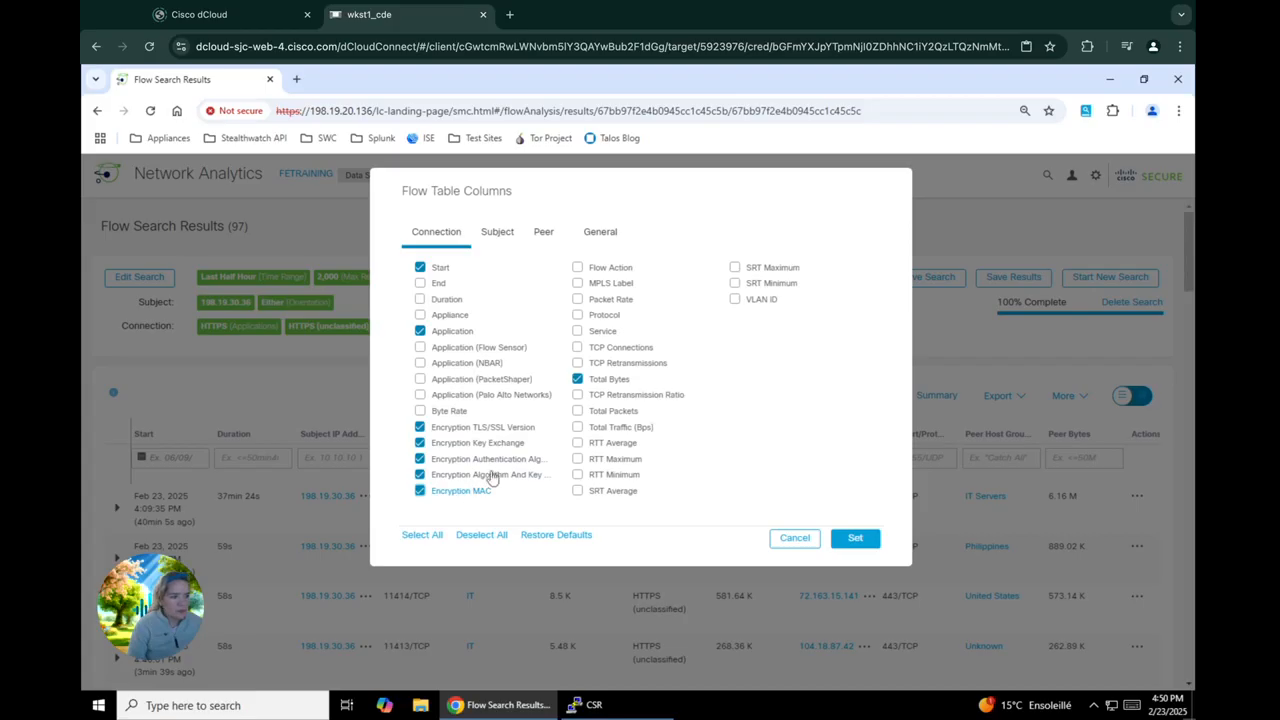
click(618, 383)
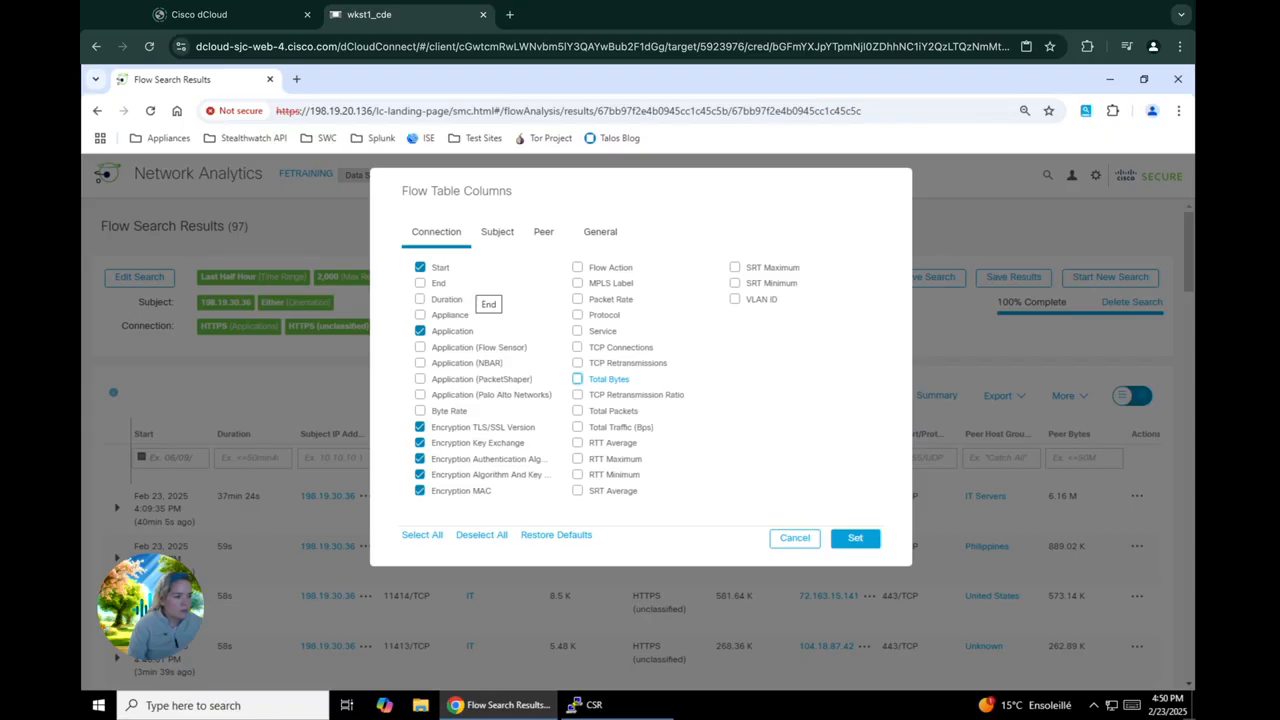
Deselect the Subject Bytes, Subject Host Groups and Subject Port/Protocol columns for the flow table
click(497, 240)
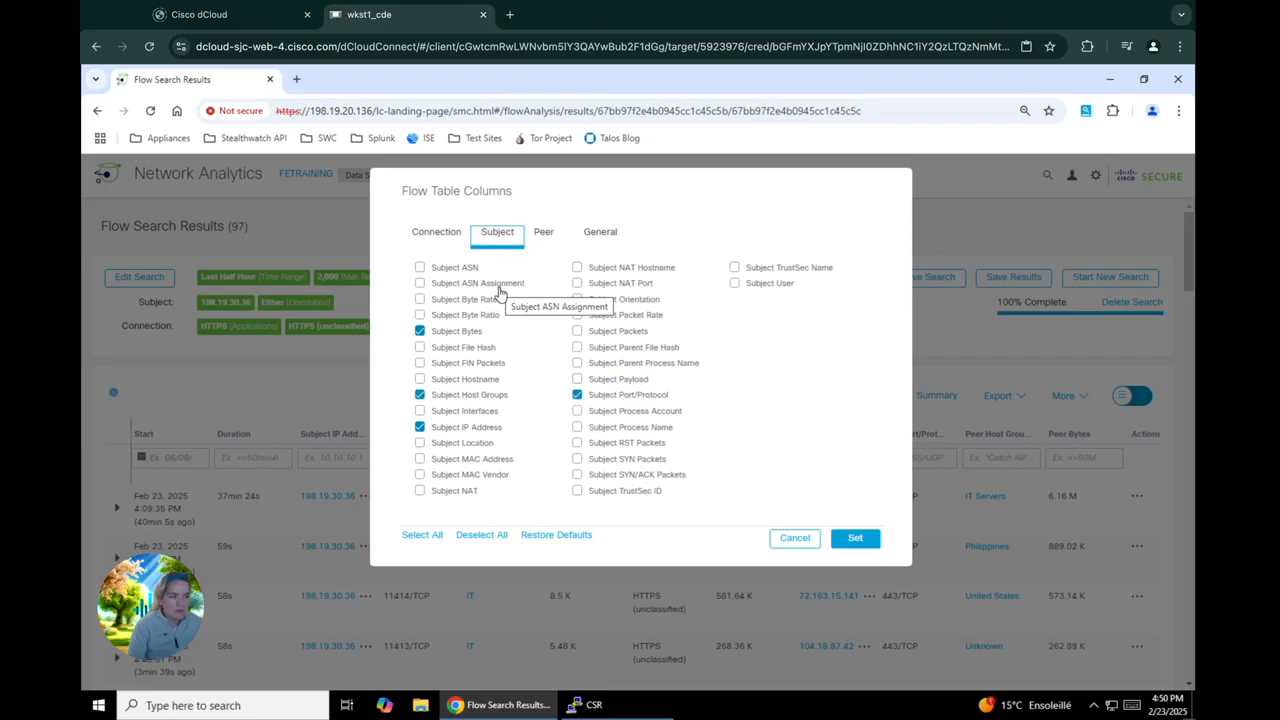
click(472, 331)
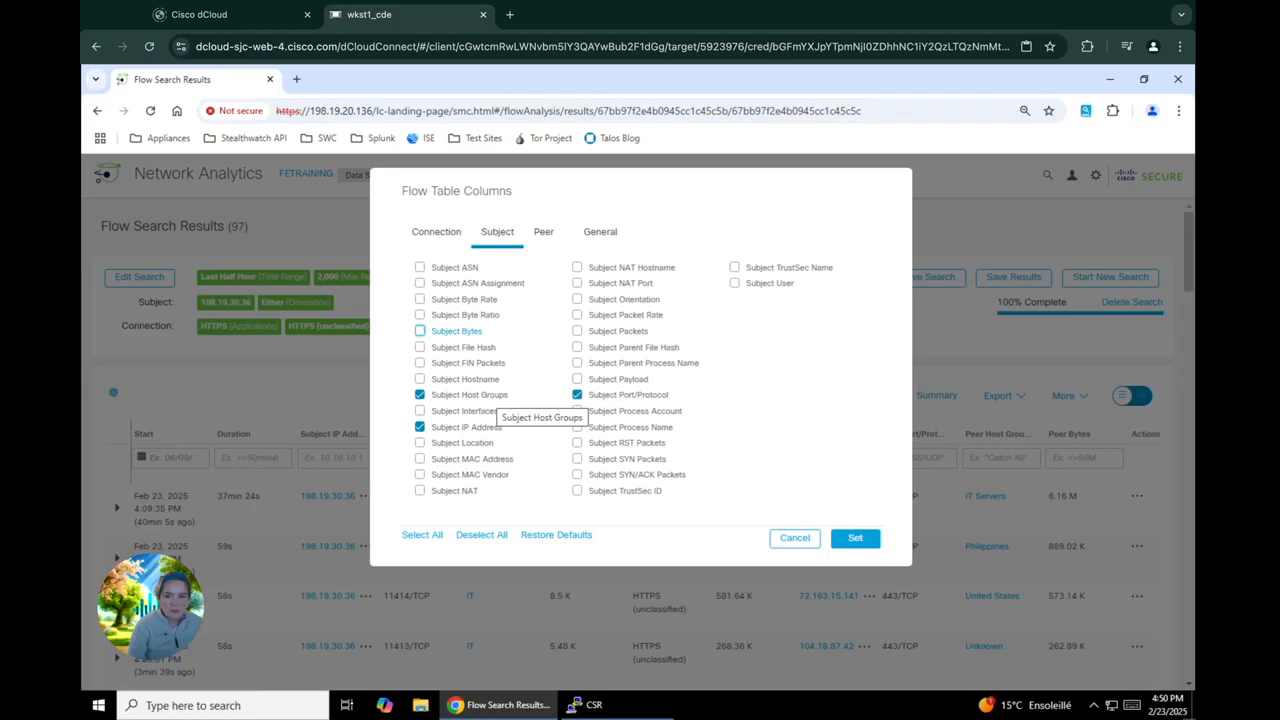
click(490, 398)
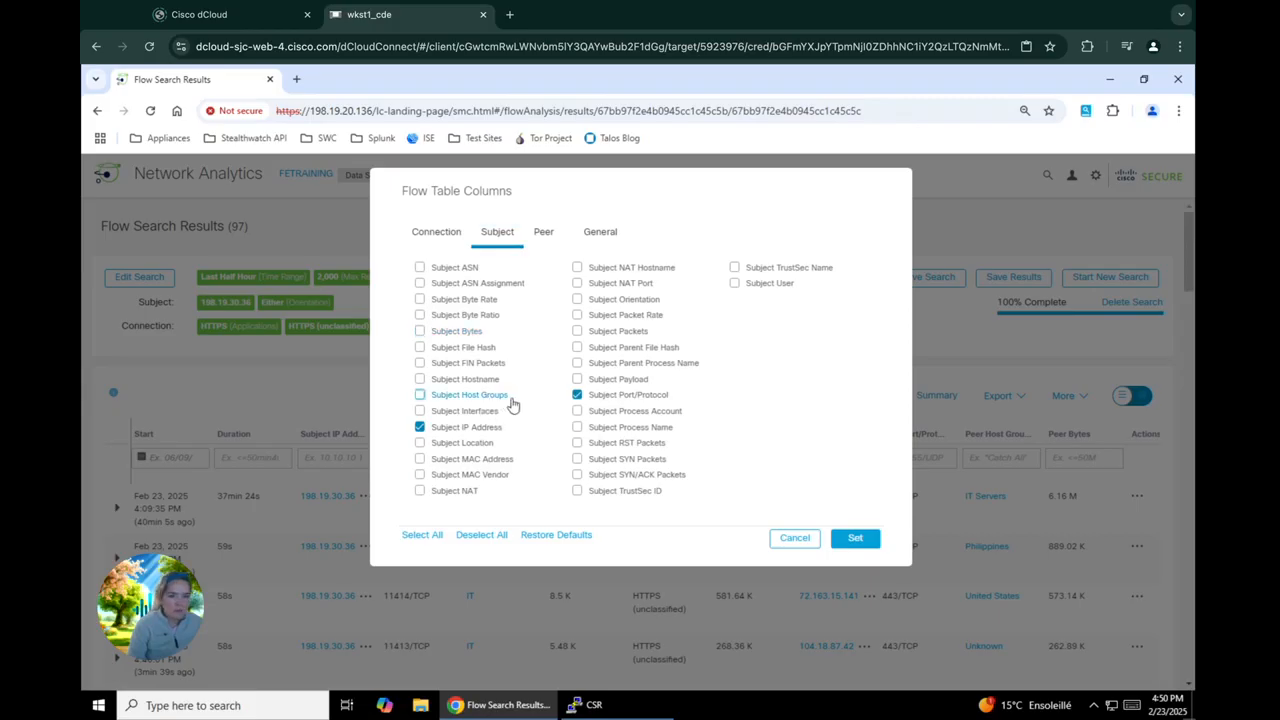
click(592, 397)
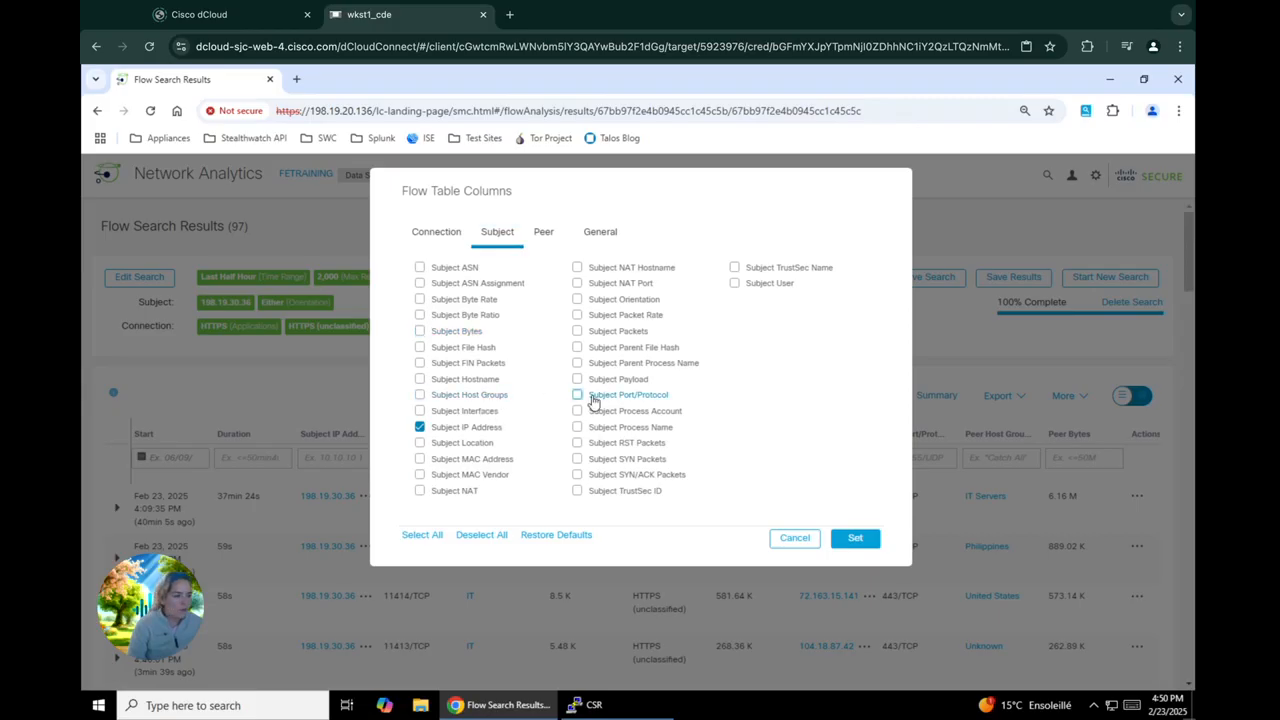
Deselect the Peer Bytes, Peer Host Groups and Peer Port/Protocol columns and apply the column selection to the flow table
click(543, 233)
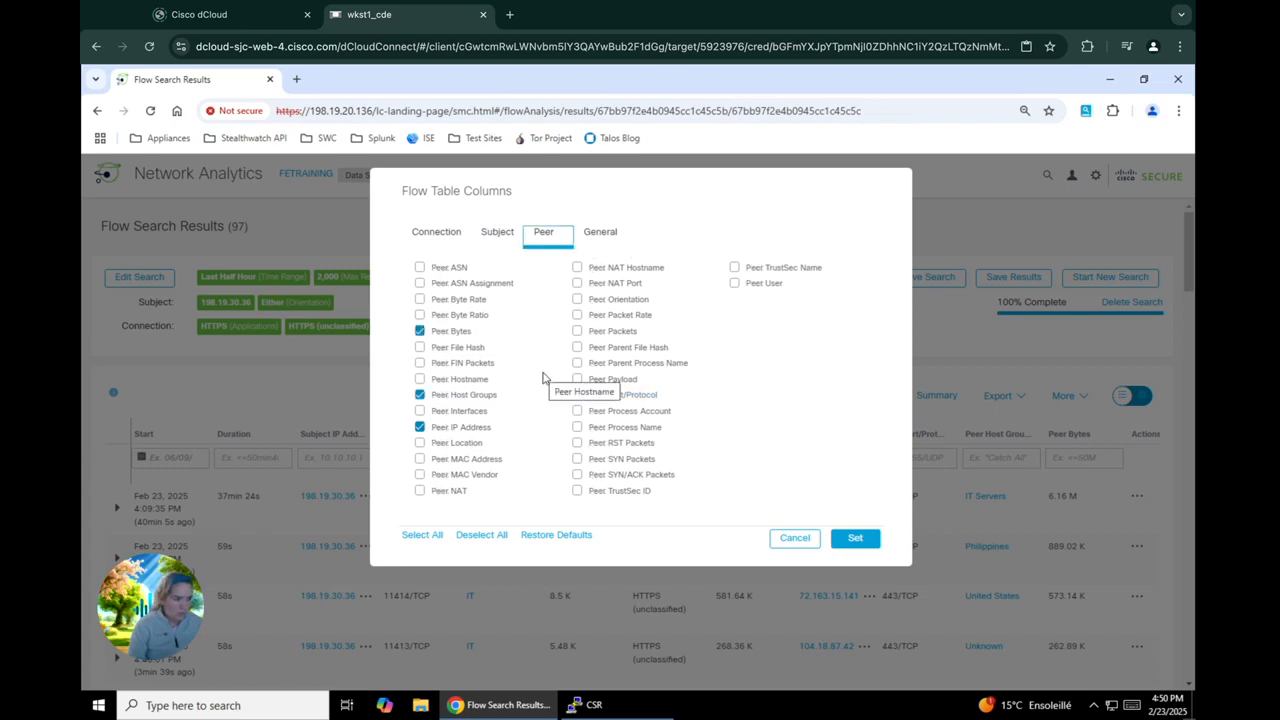
click(461, 336)
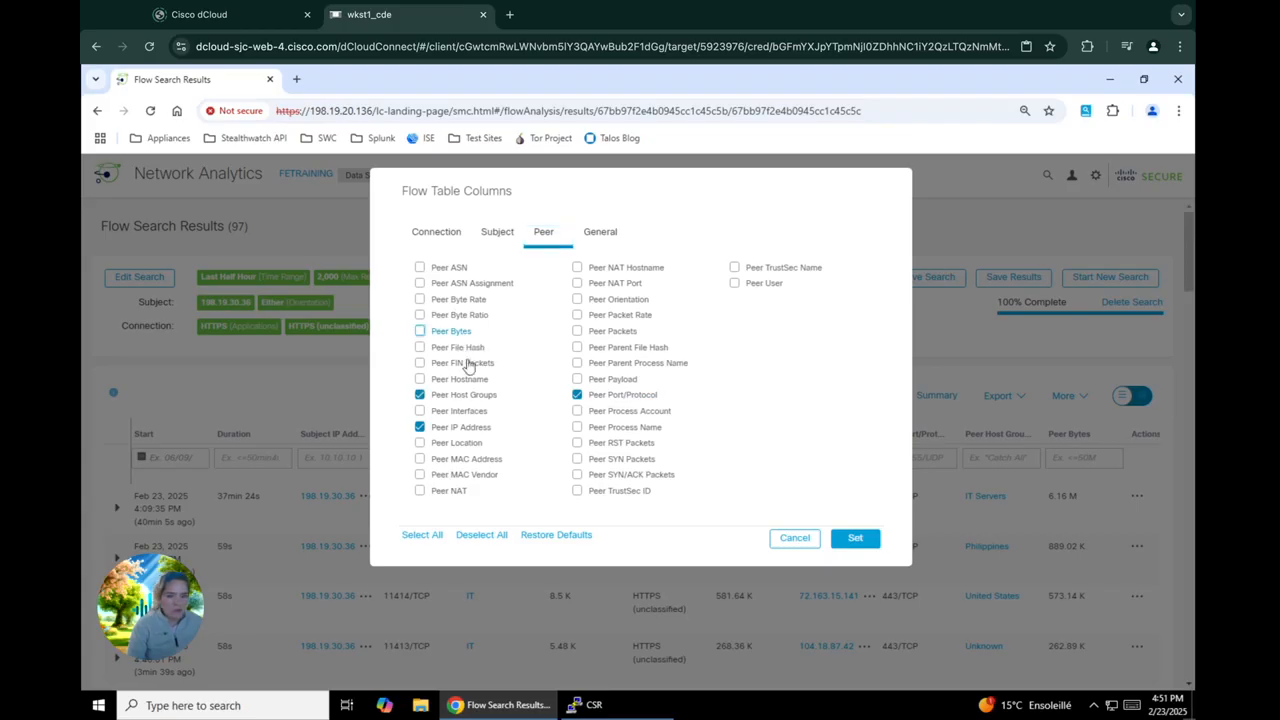
click(471, 395)
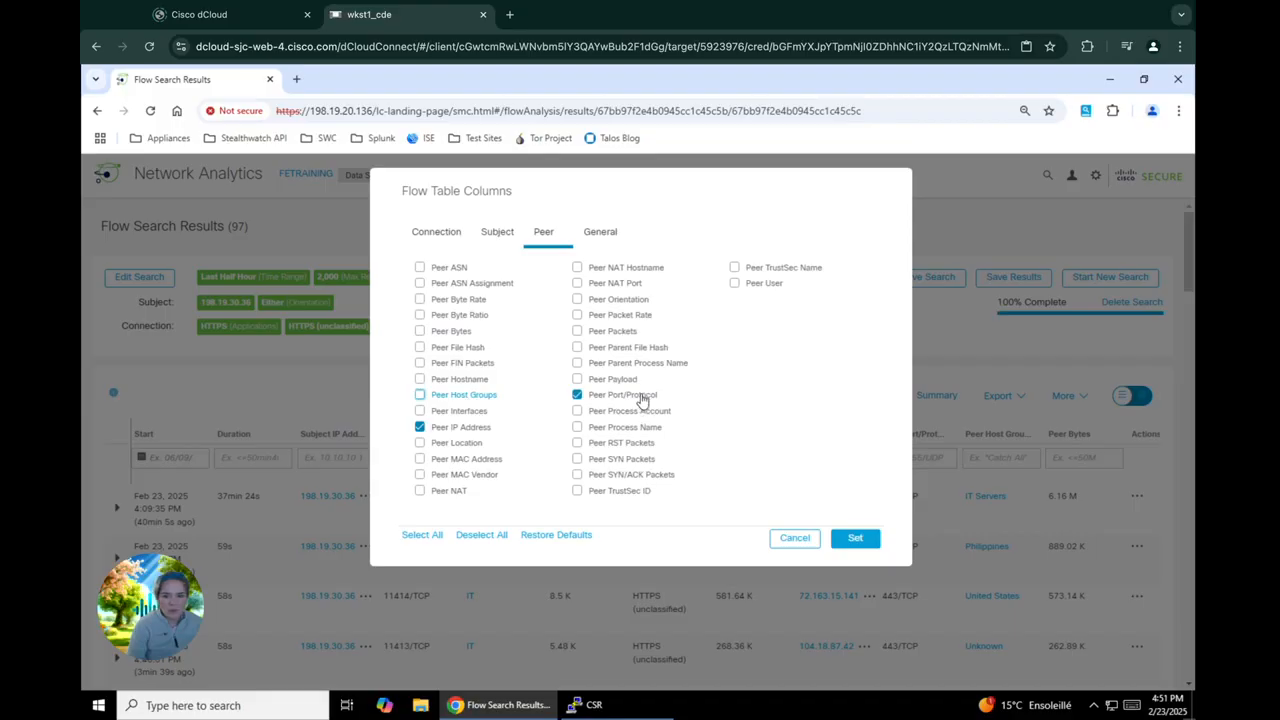
click(642, 396)
click(855, 546)
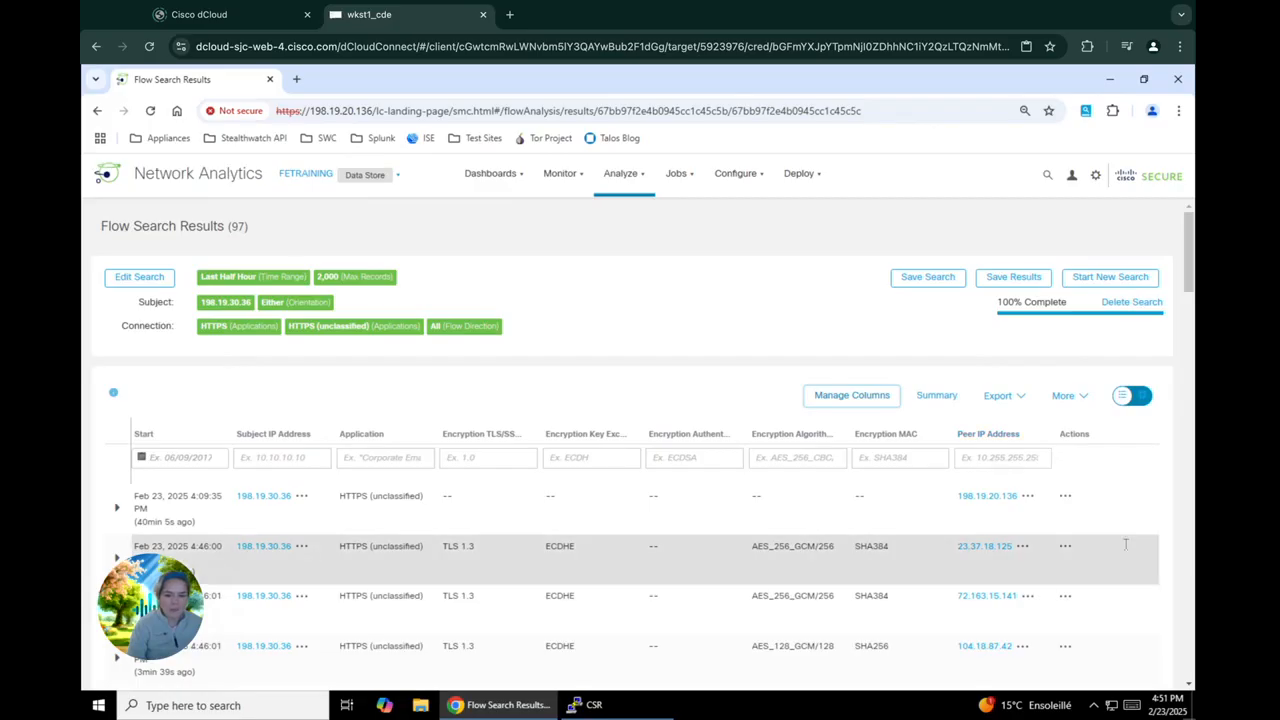
Review the Connection and General column options for the flow table, and cancel the column selection
scroll(1126, 543, down, 1)
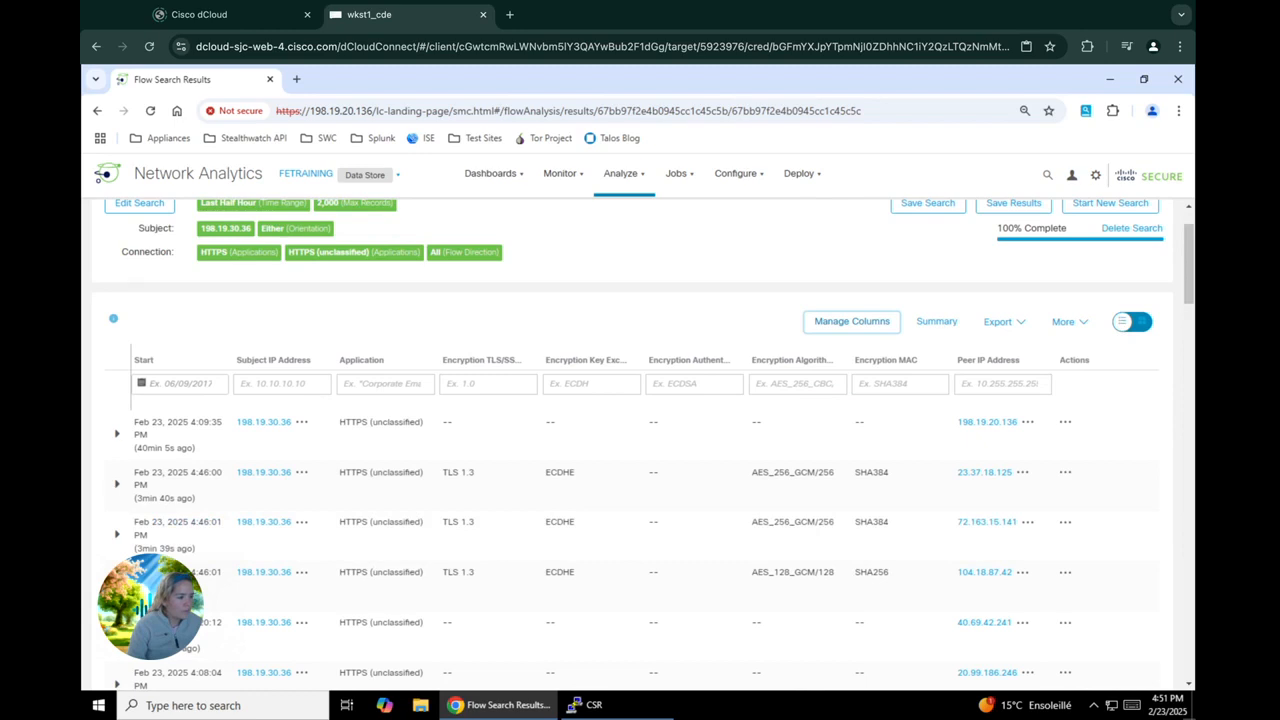
click(889, 328)
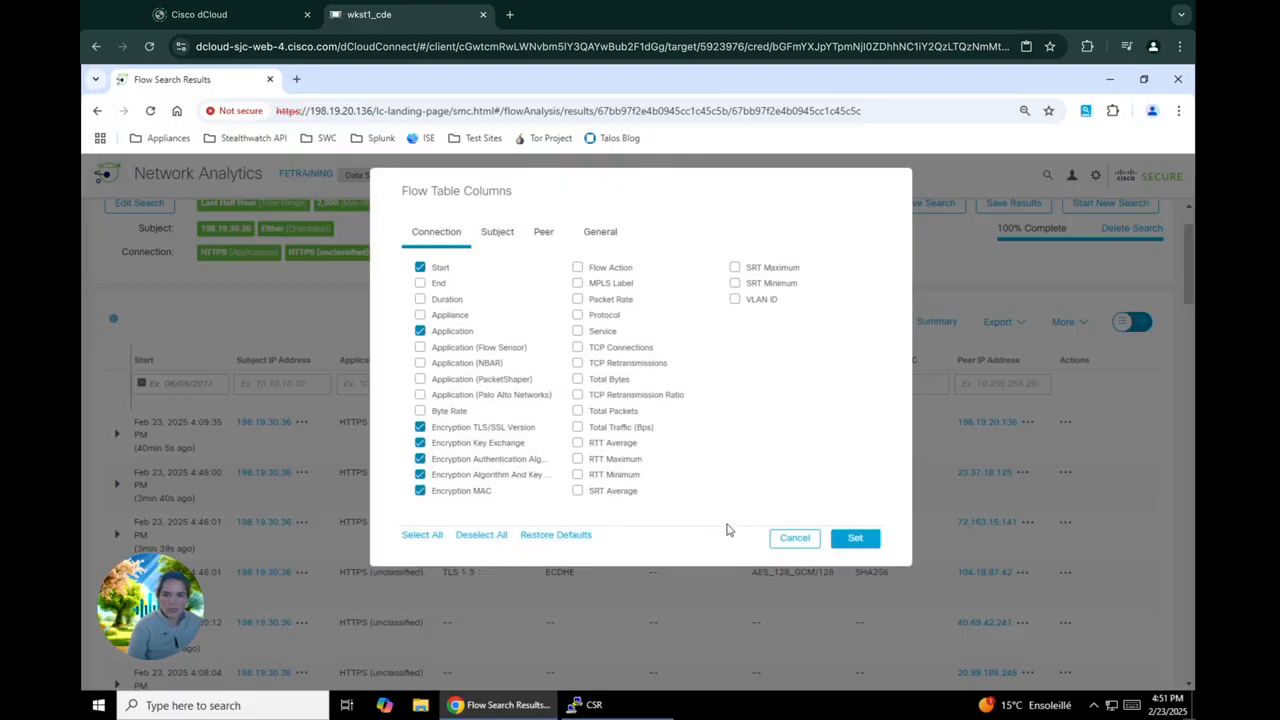
click(599, 233)
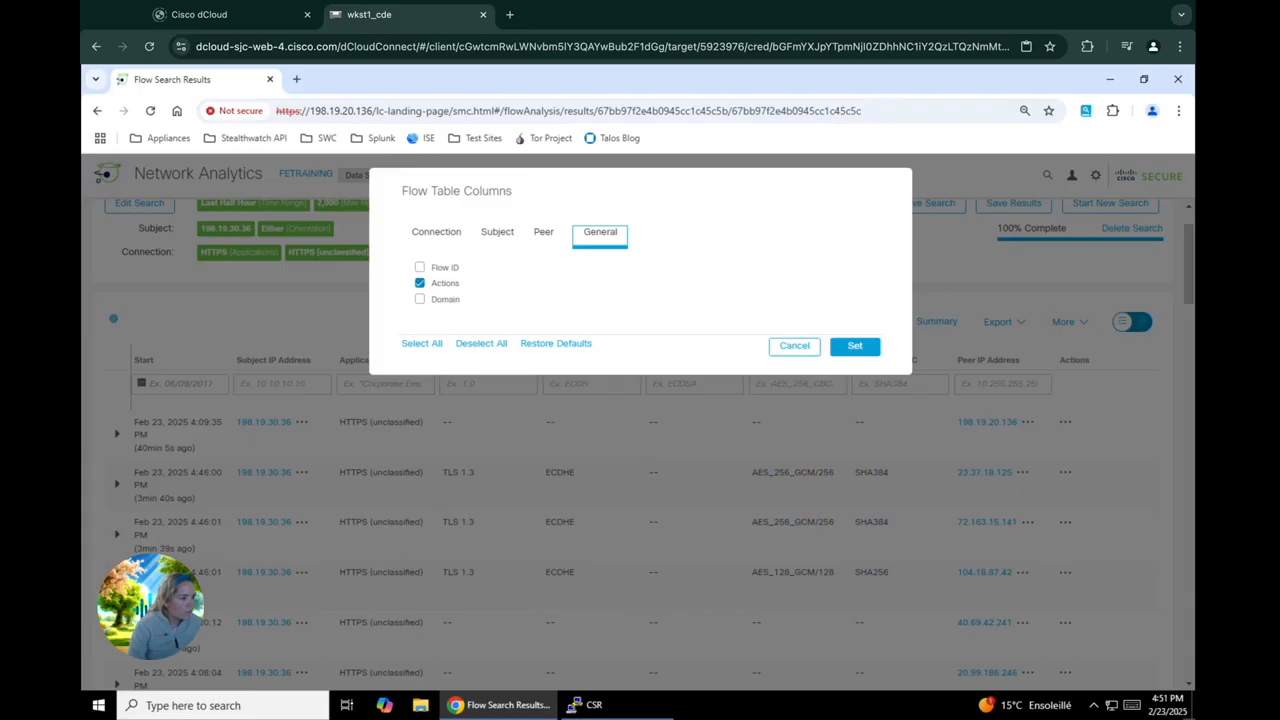
click(794, 347)
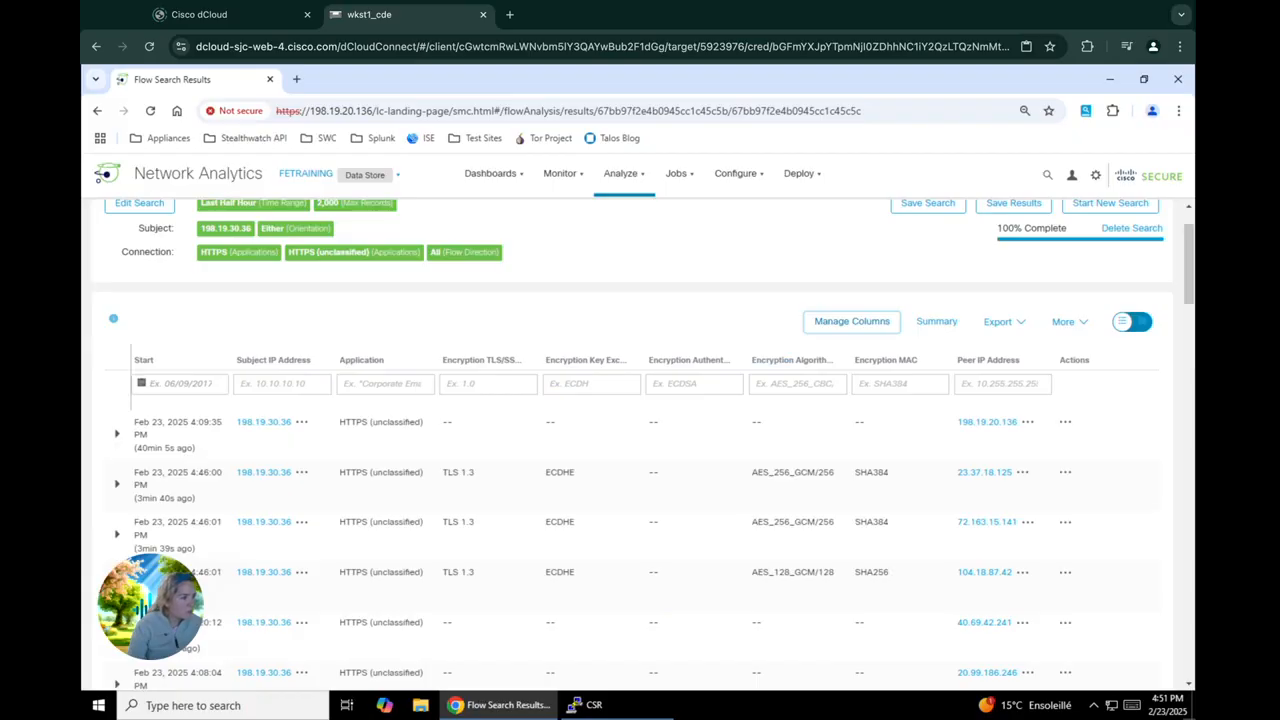
Look through the listed flows and export the search results with all columns as a CSV file to the Desktop
scroll(771, 488, down, 2)
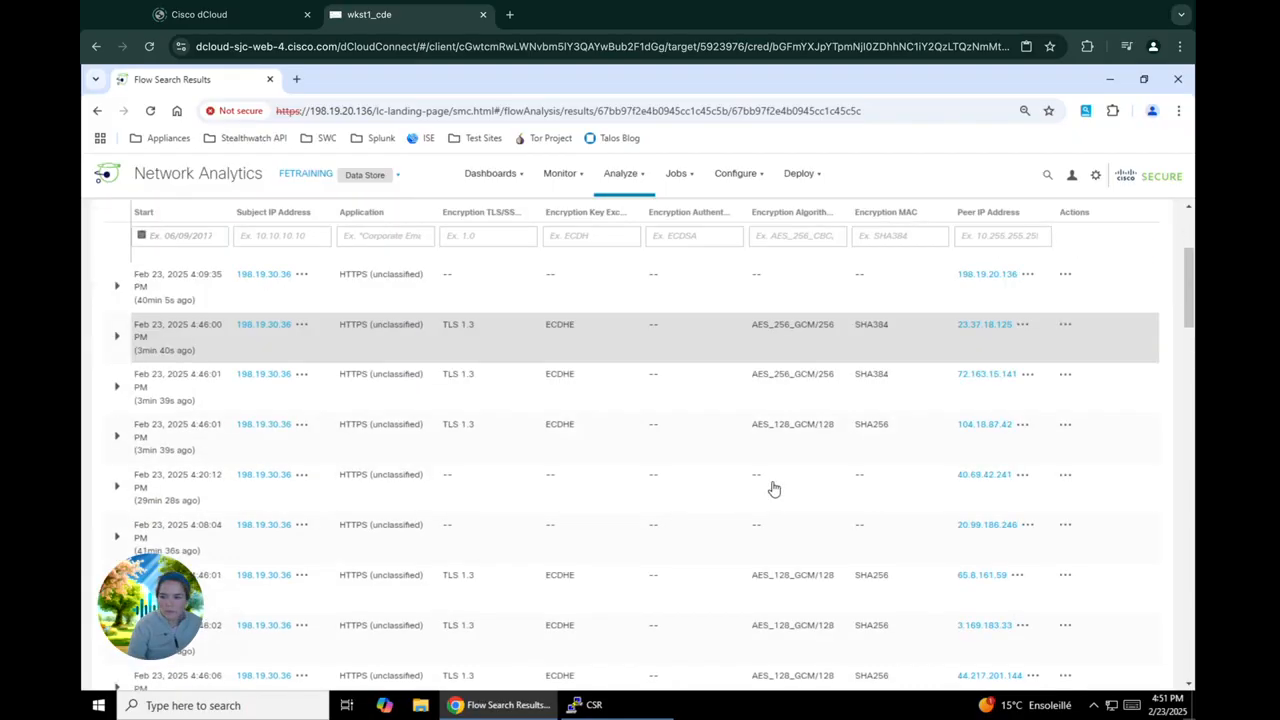
scroll(773, 488, down, 2)
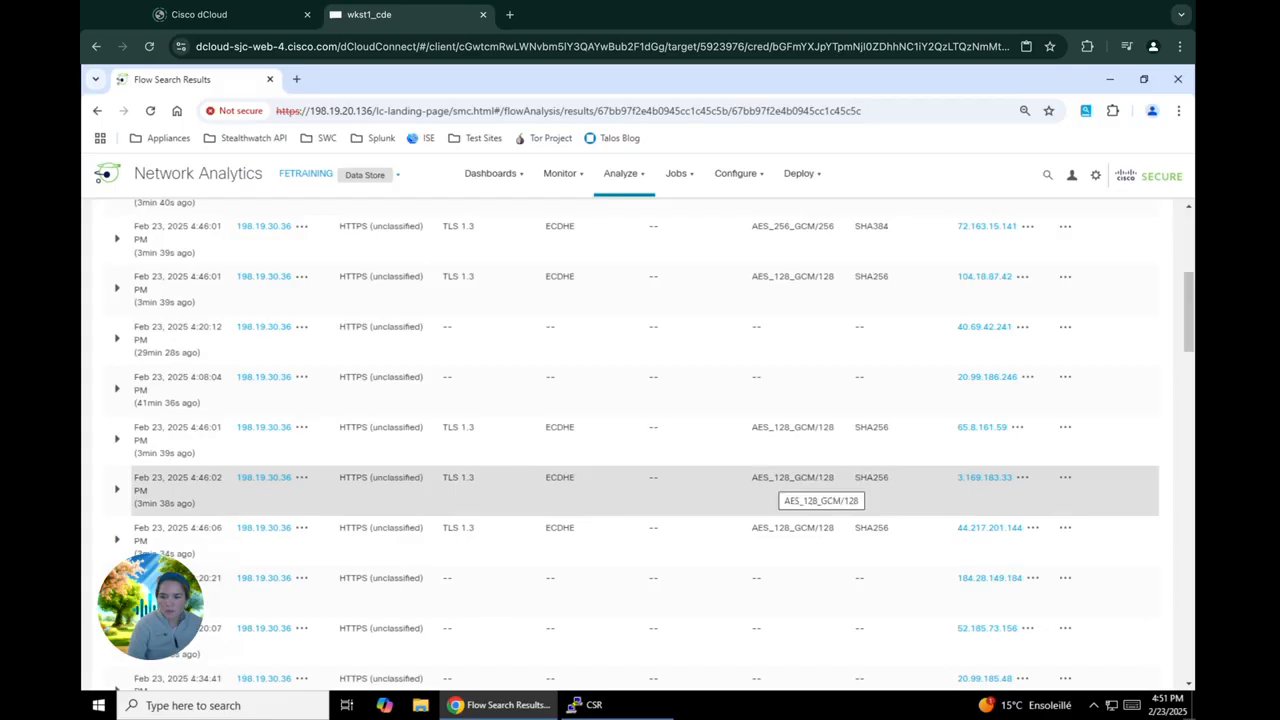
scroll(773, 488, up, 5)
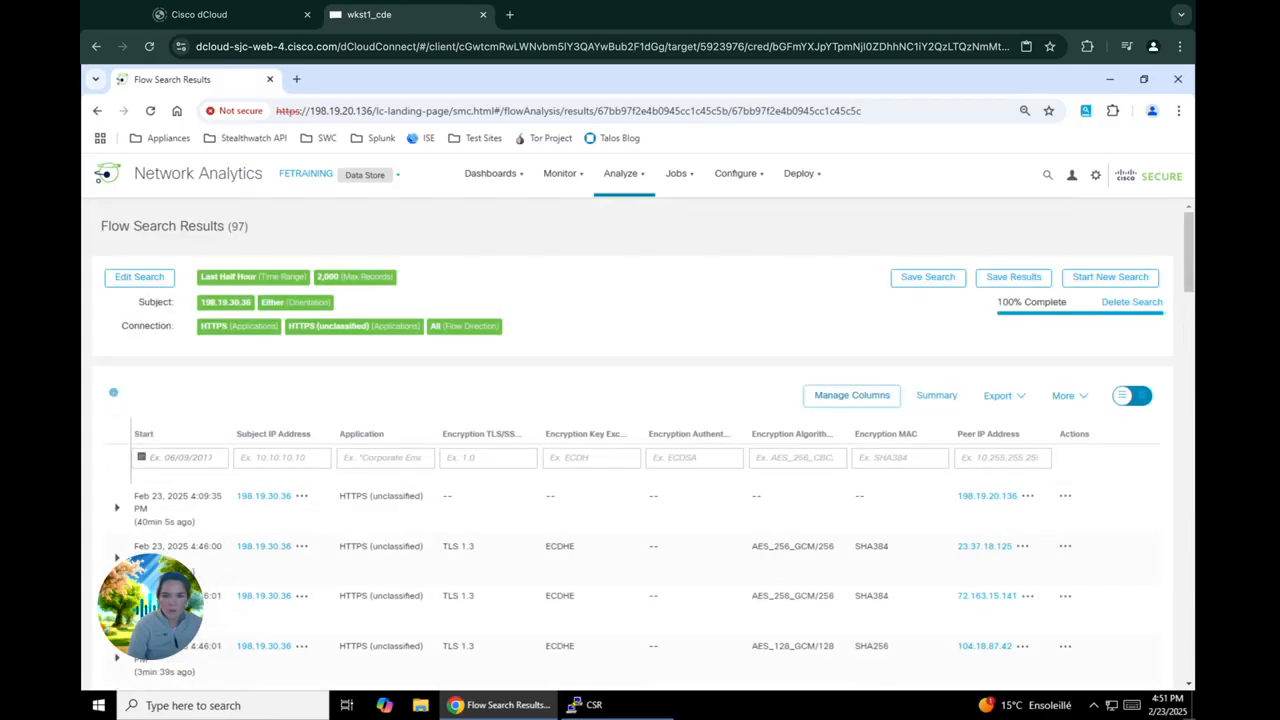
click(1085, 399)
click(996, 400)
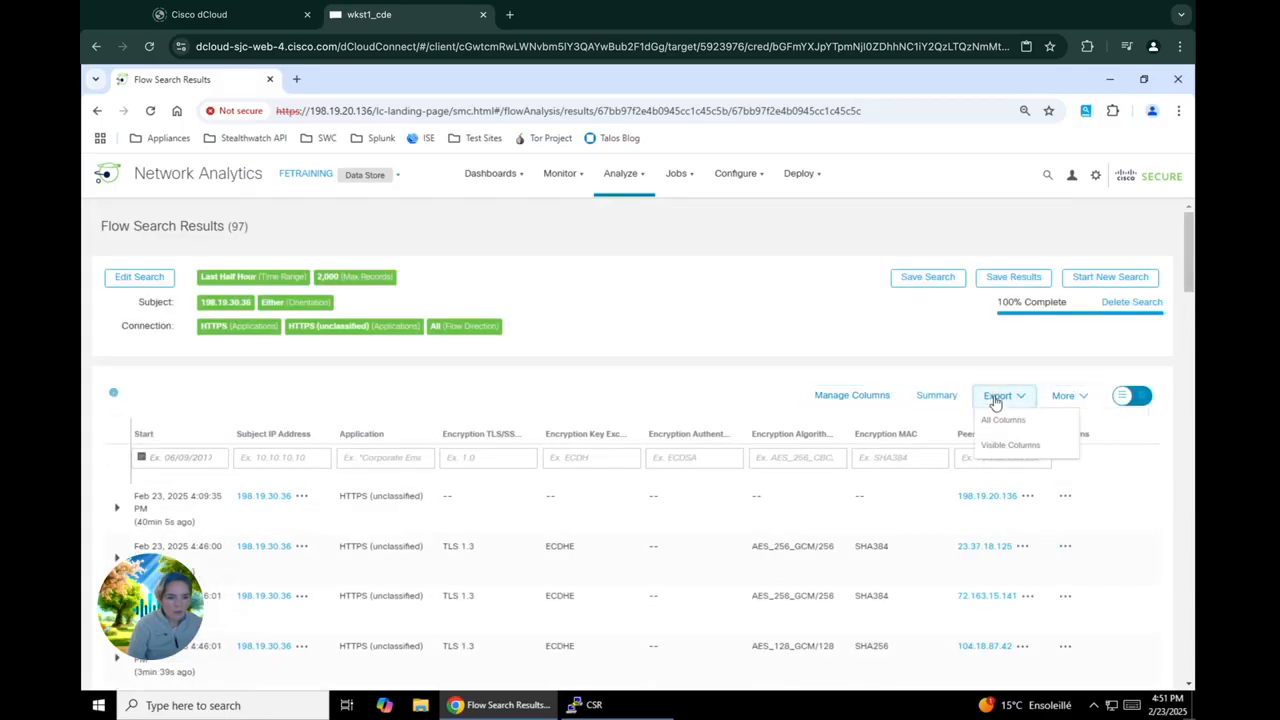
click(1006, 424)
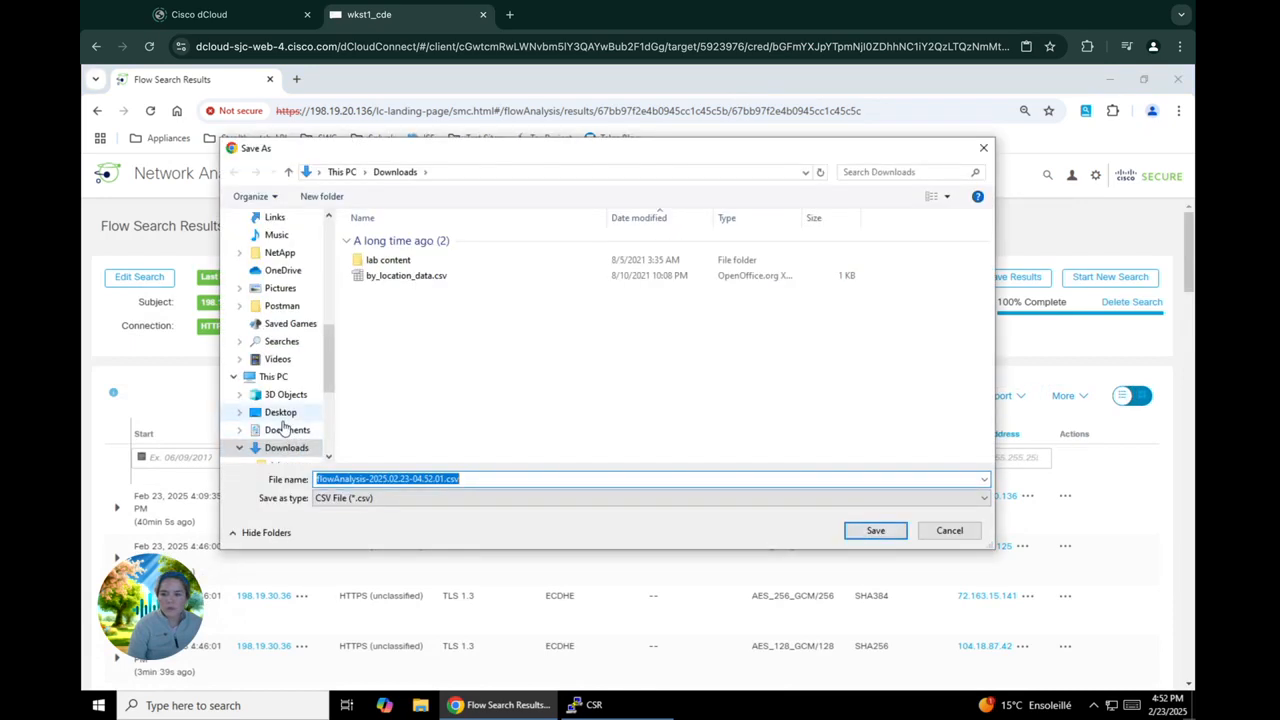
click(281, 413)
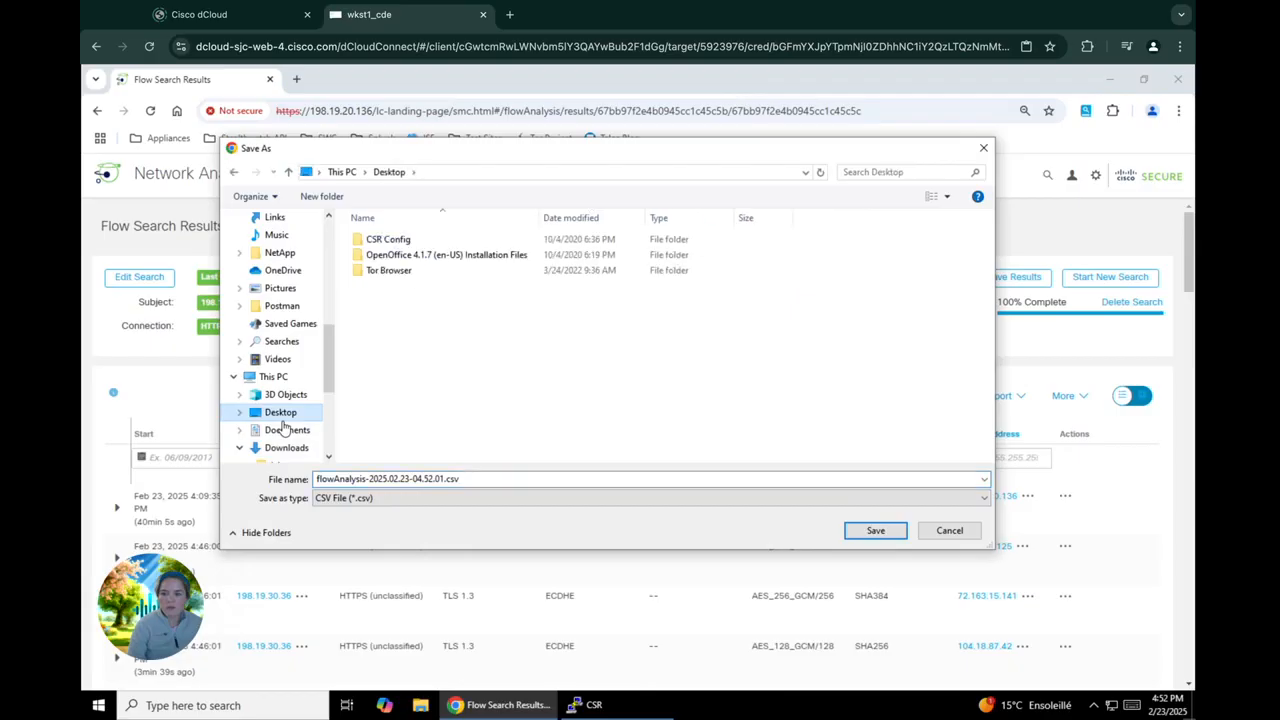
click(874, 535)
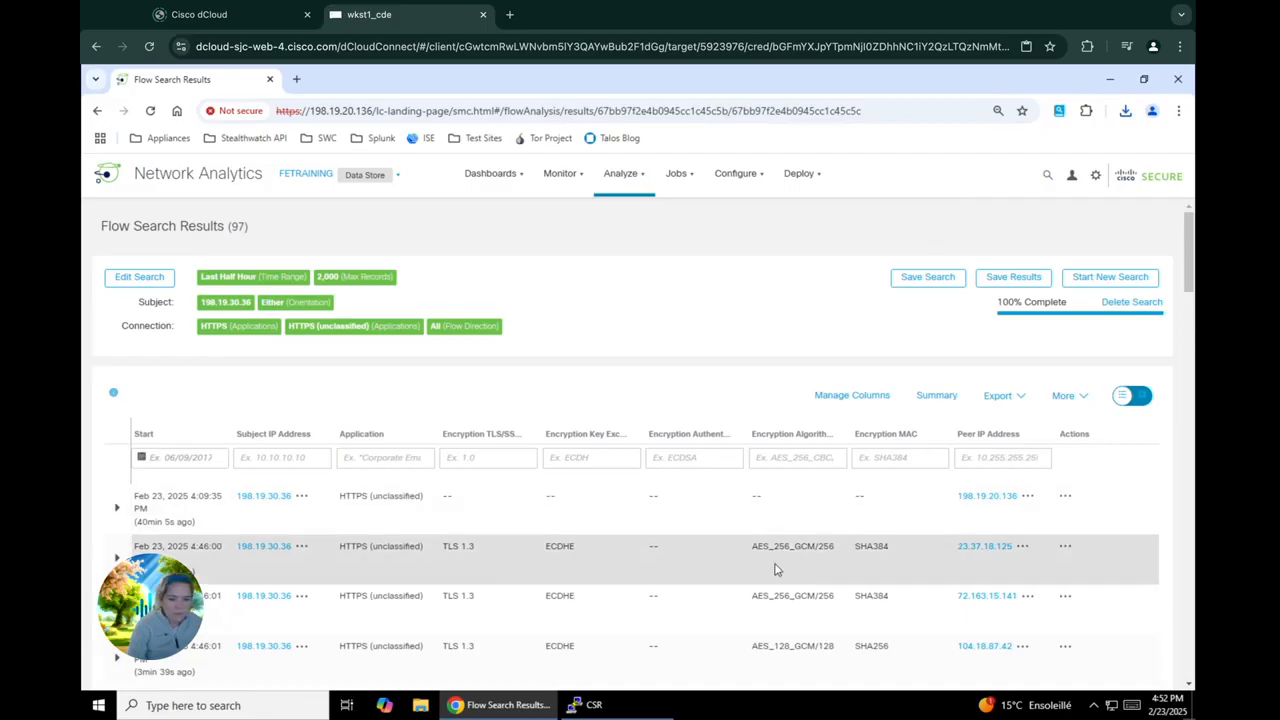
Expand the details of the first three flows and the flow to peer 40.69.42.241, and examine their subject, totals and peer data
scroll(775, 568, down, 1)
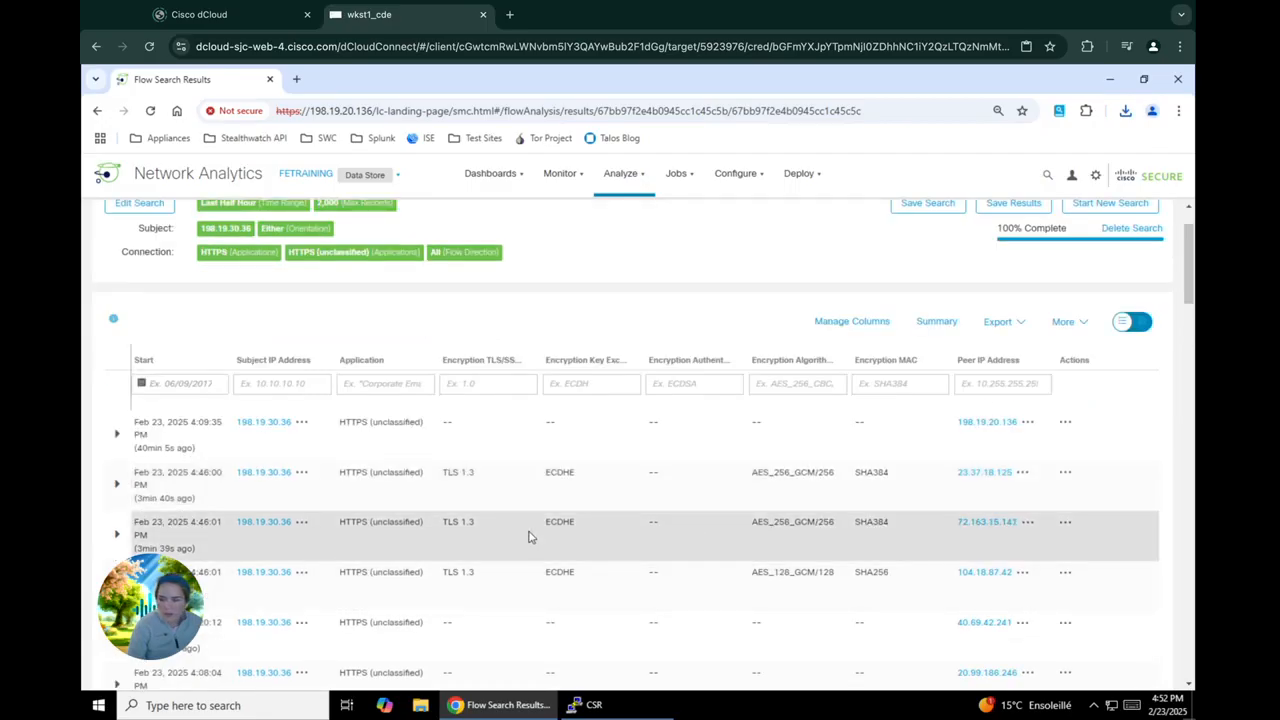
click(117, 436)
scroll(314, 557, down, 2)
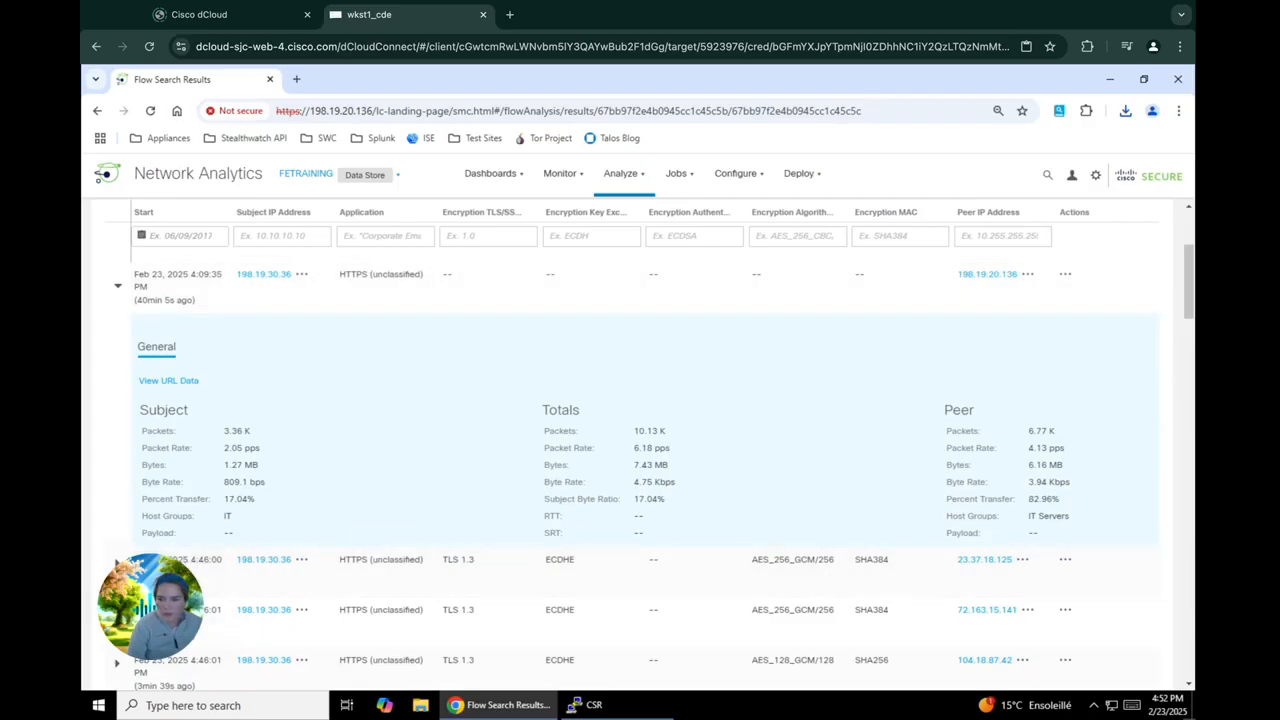
click(117, 562)
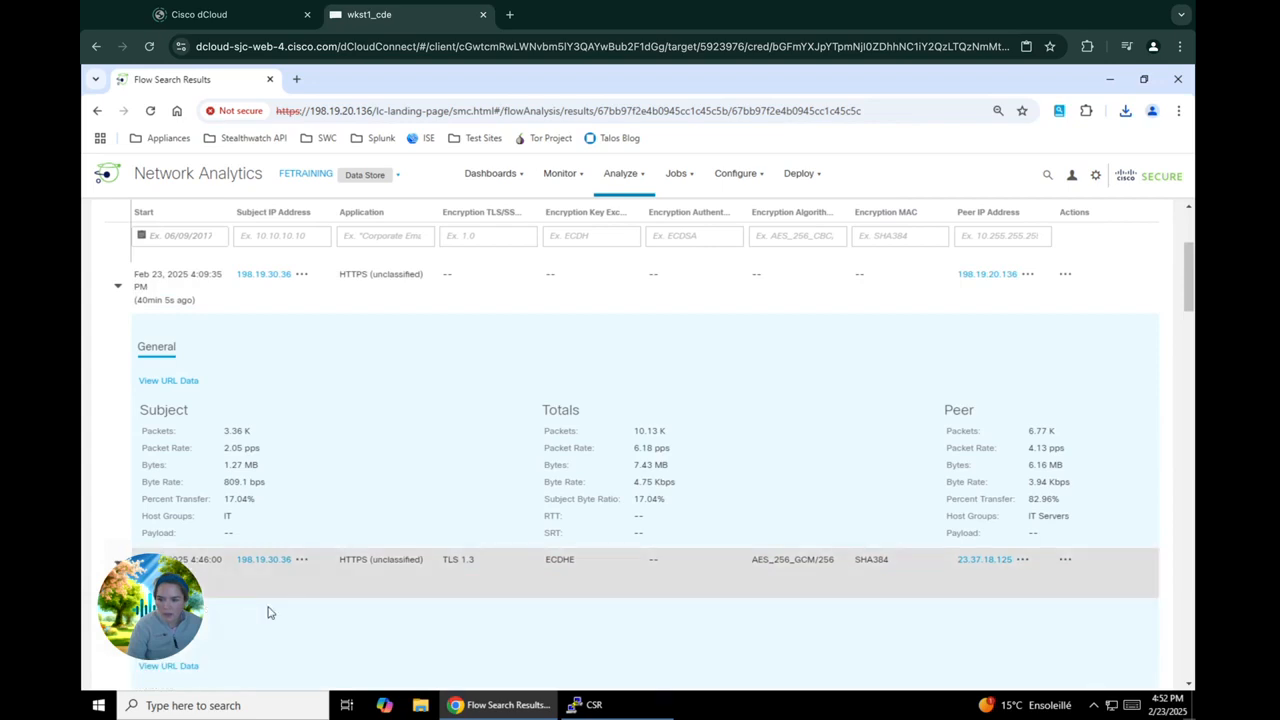
scroll(270, 610, down, 3)
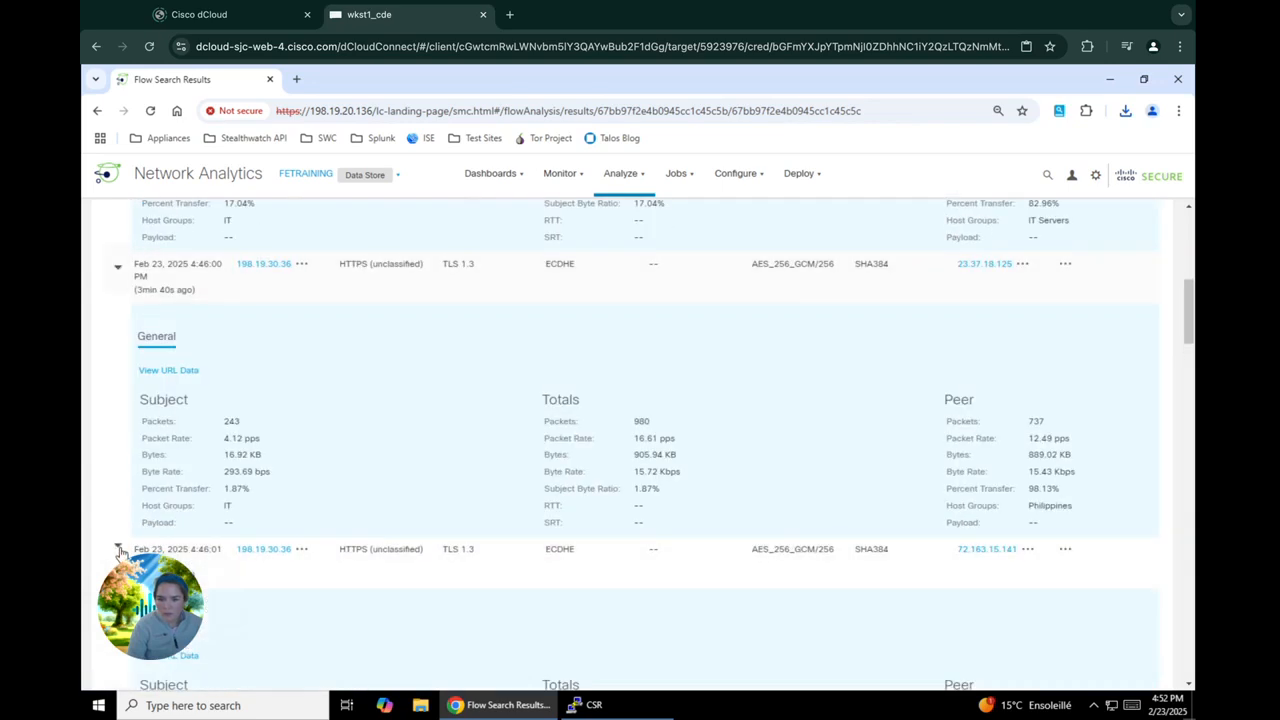
click(417, 566)
scroll(418, 567, down, 3)
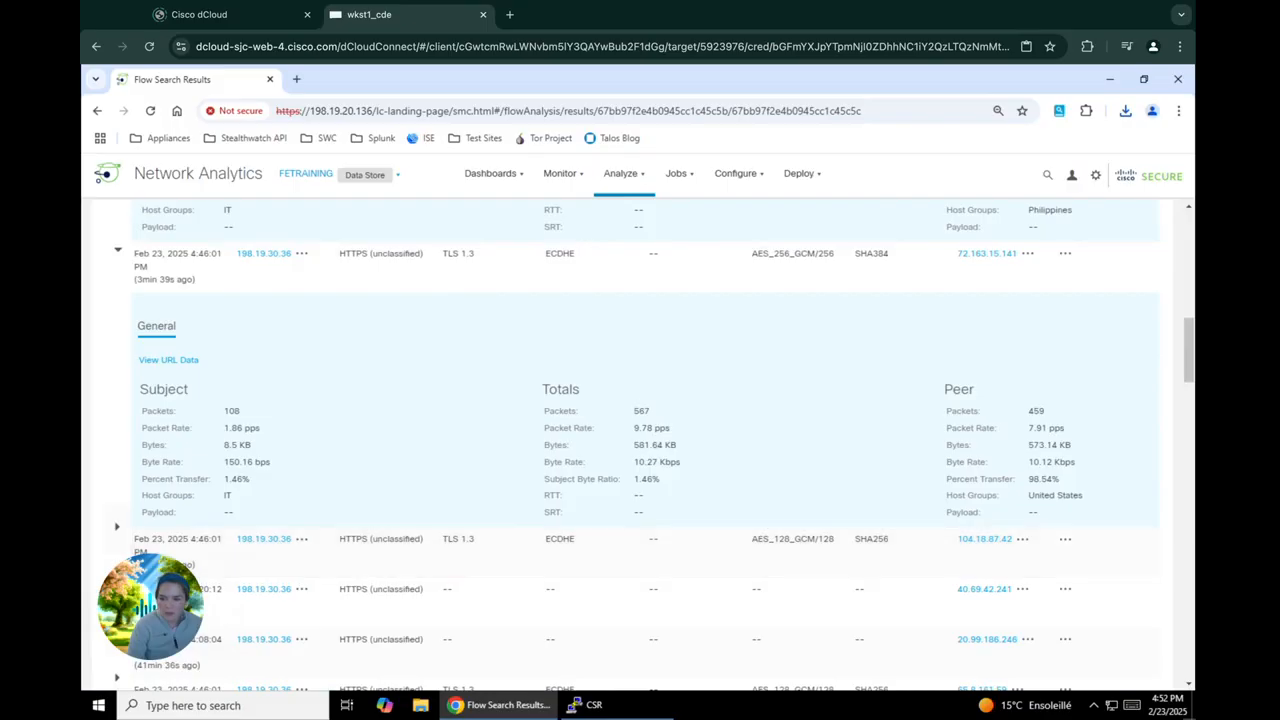
click(300, 598)
scroll(304, 604, down, 1)
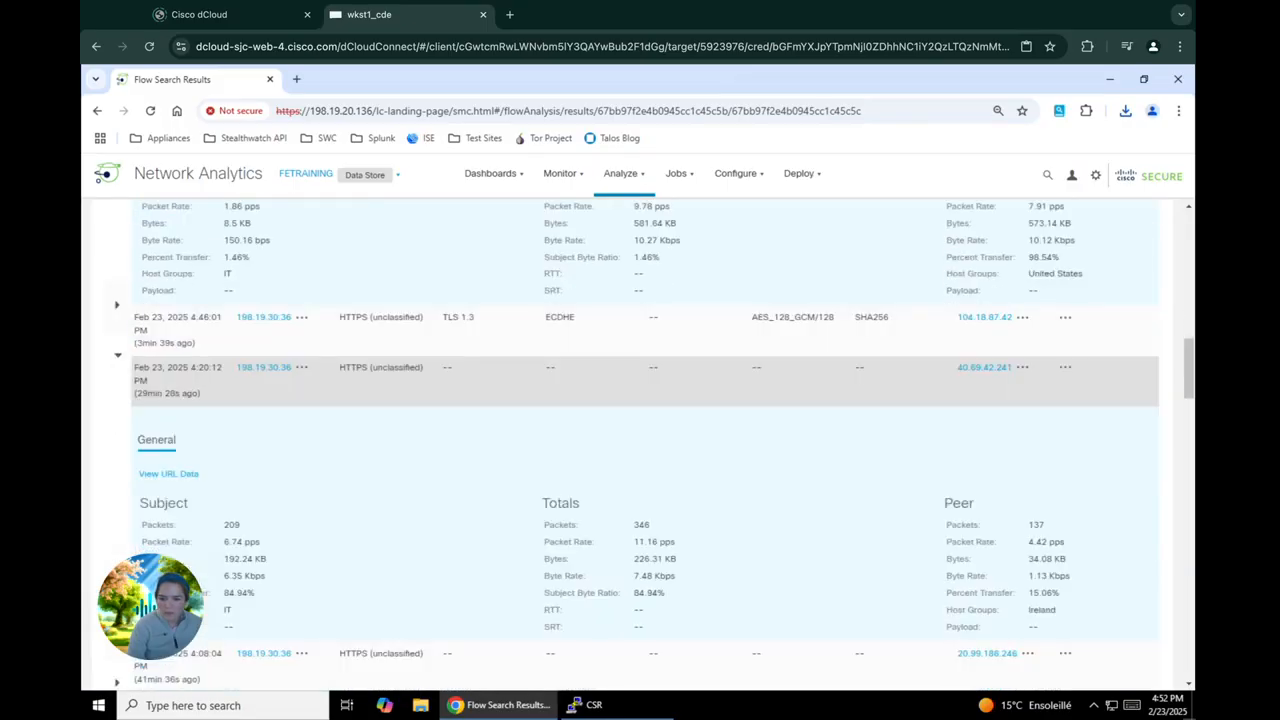
Compare the encryption column values of the first two flows in the results table
scroll(640, 440, up, 10)
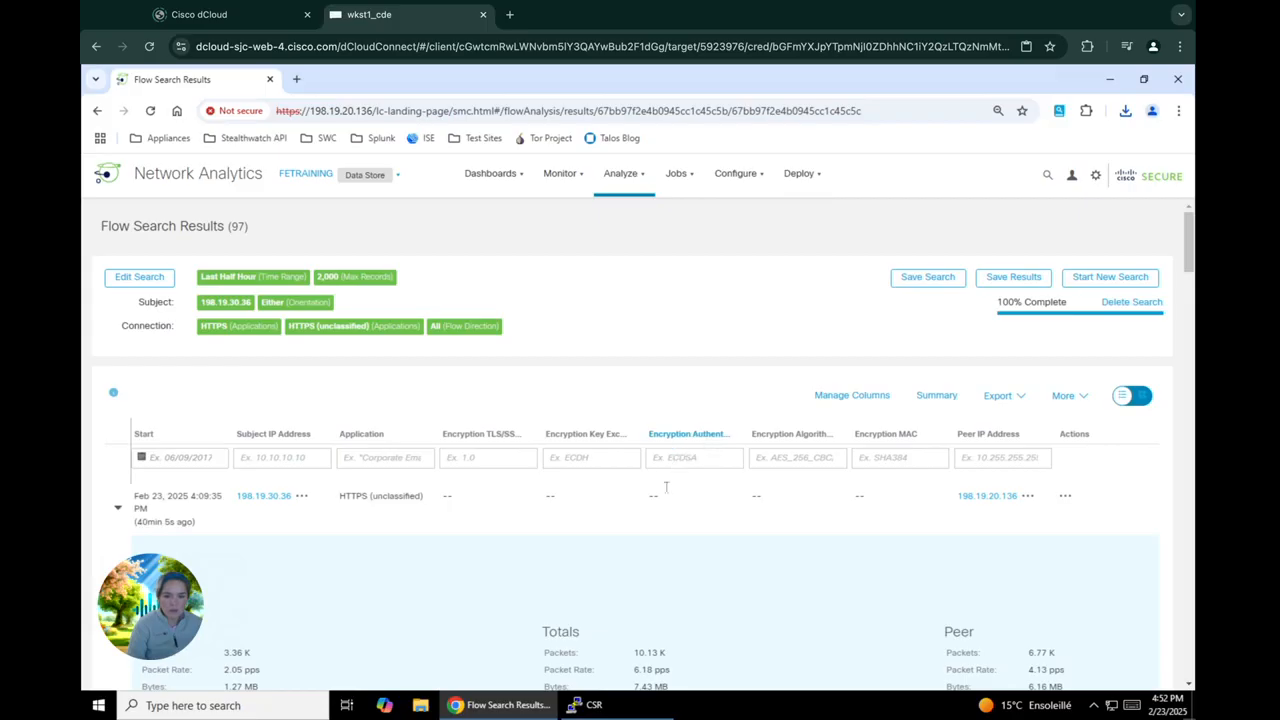
scroll(648, 585, down, 1)
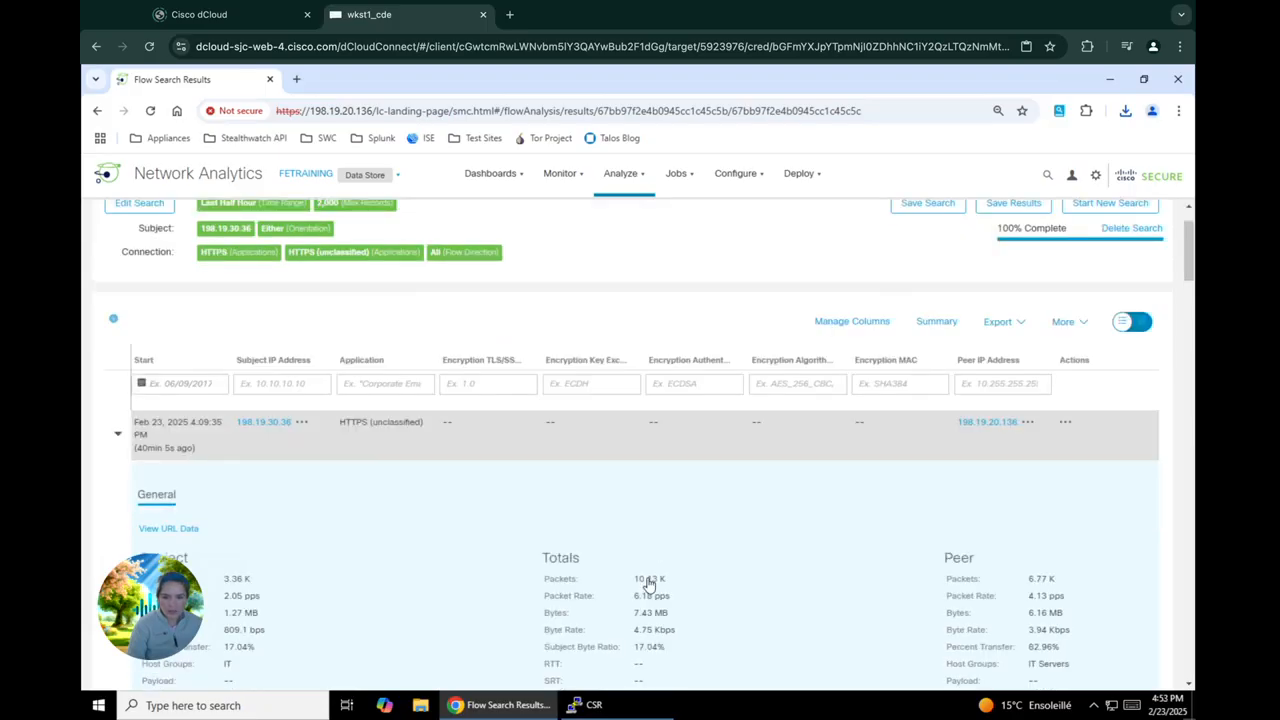
scroll(660, 610, down, 3)
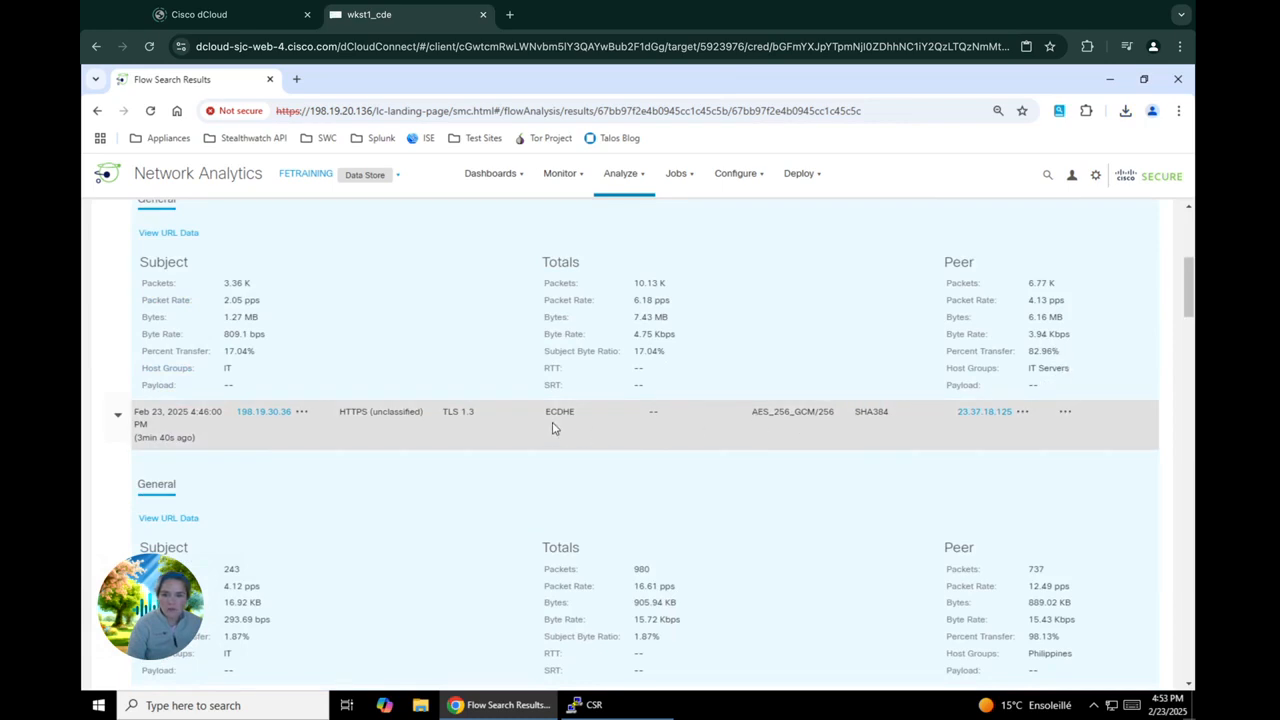
scroll(552, 428, up, 5)
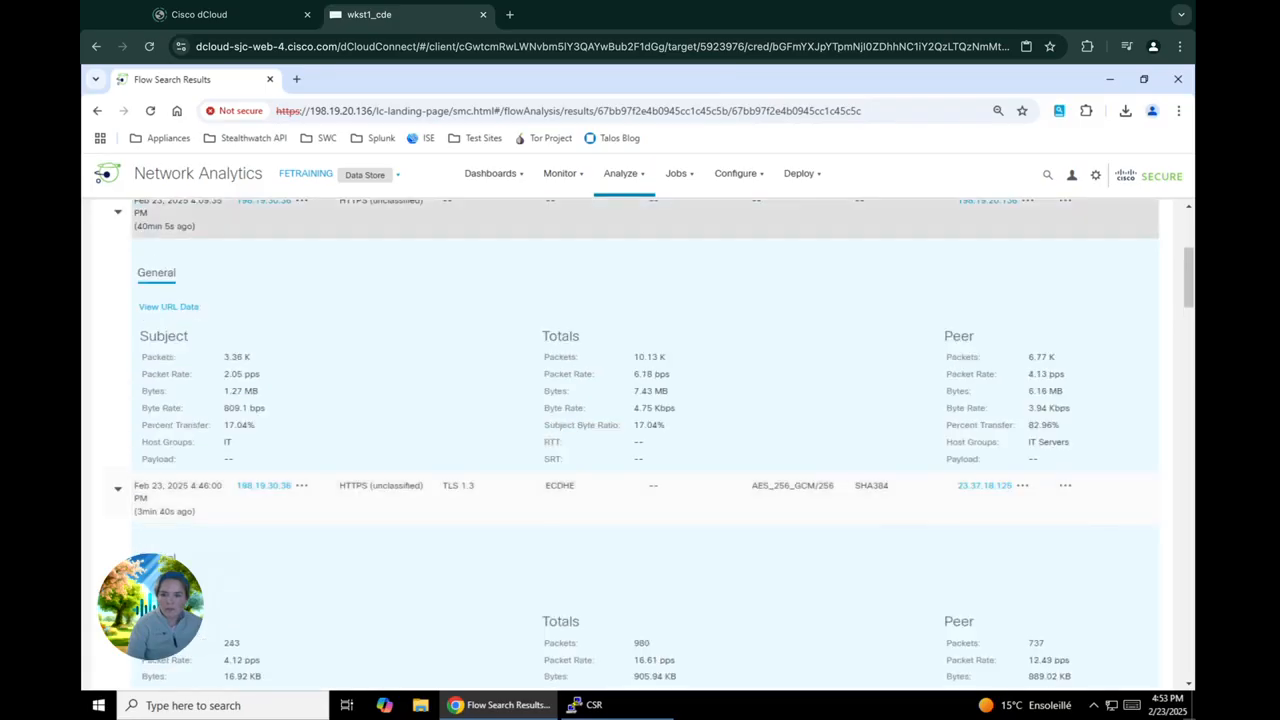
scroll(680, 437, down, 4)
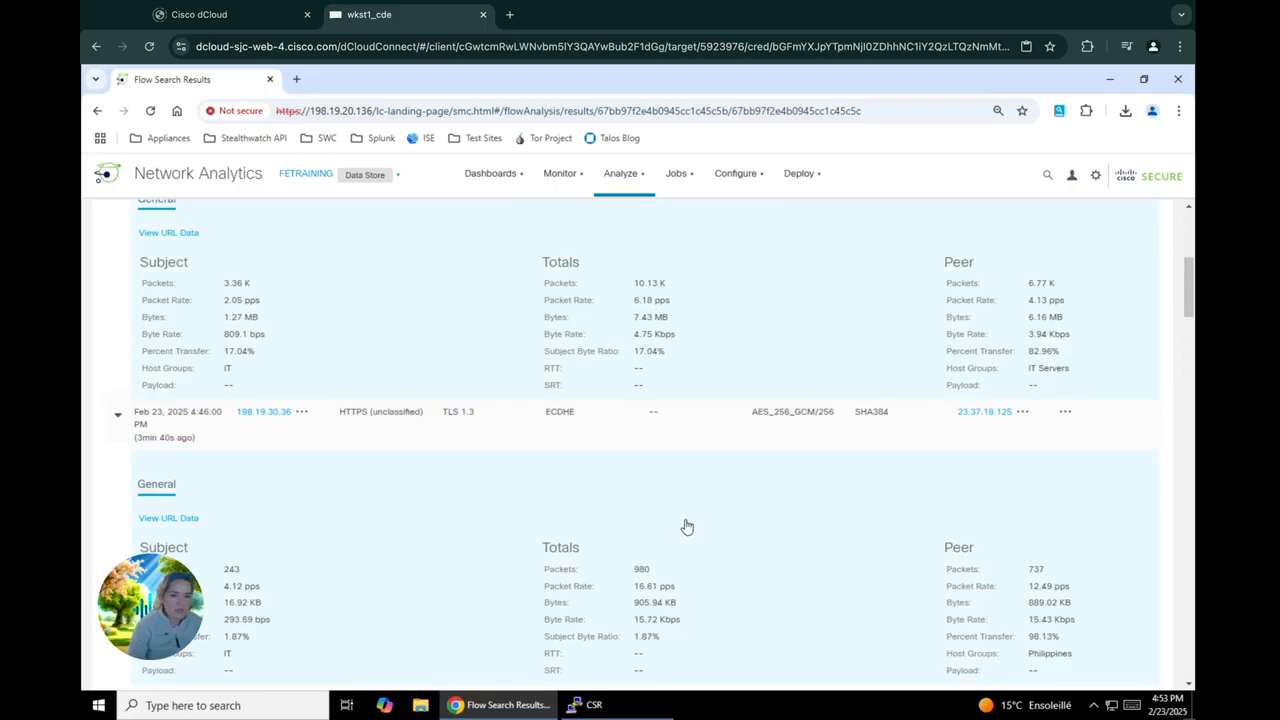
scroll(492, 483, up, 1)
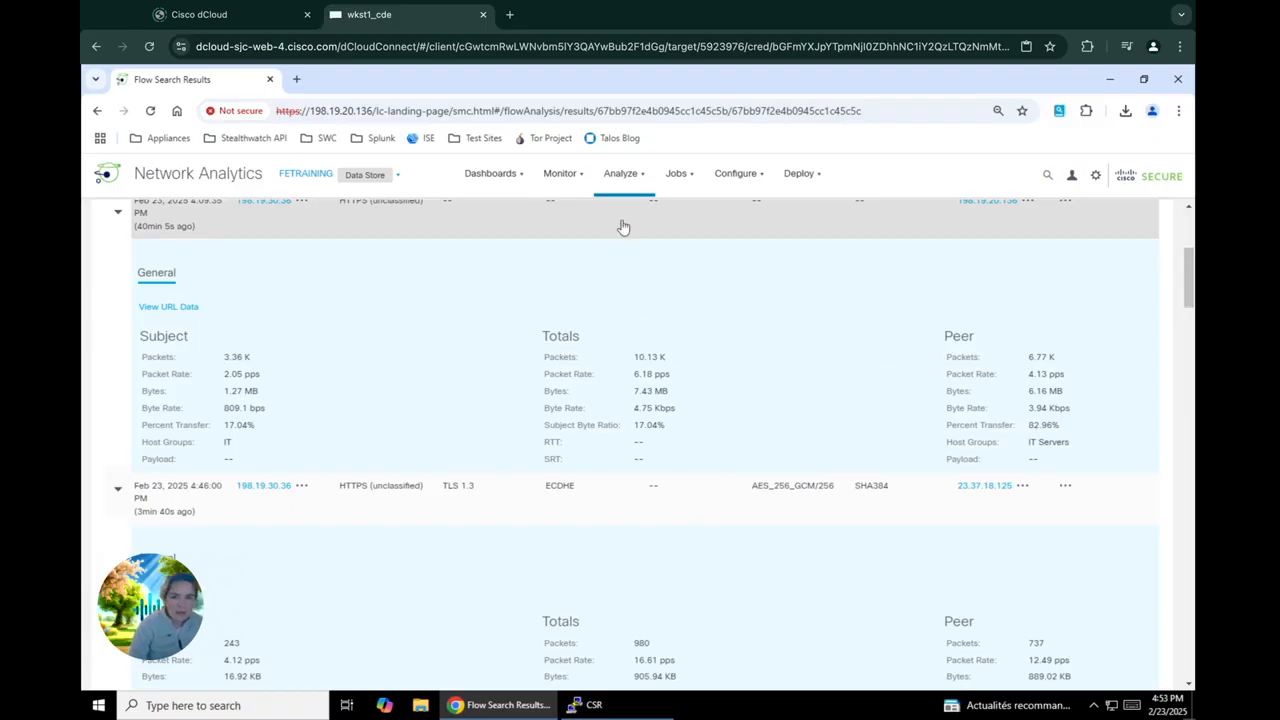
Start a new flow search and set its time range to Last 8 Hours
click(620, 174)
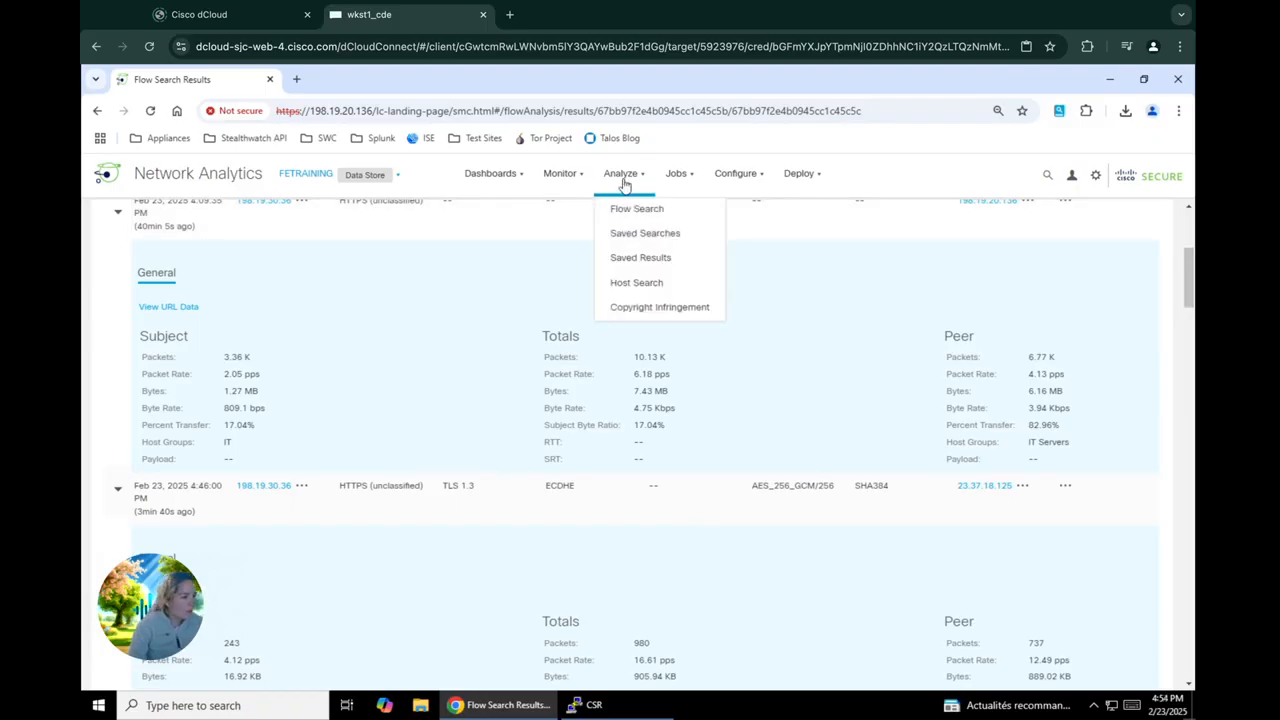
click(630, 212)
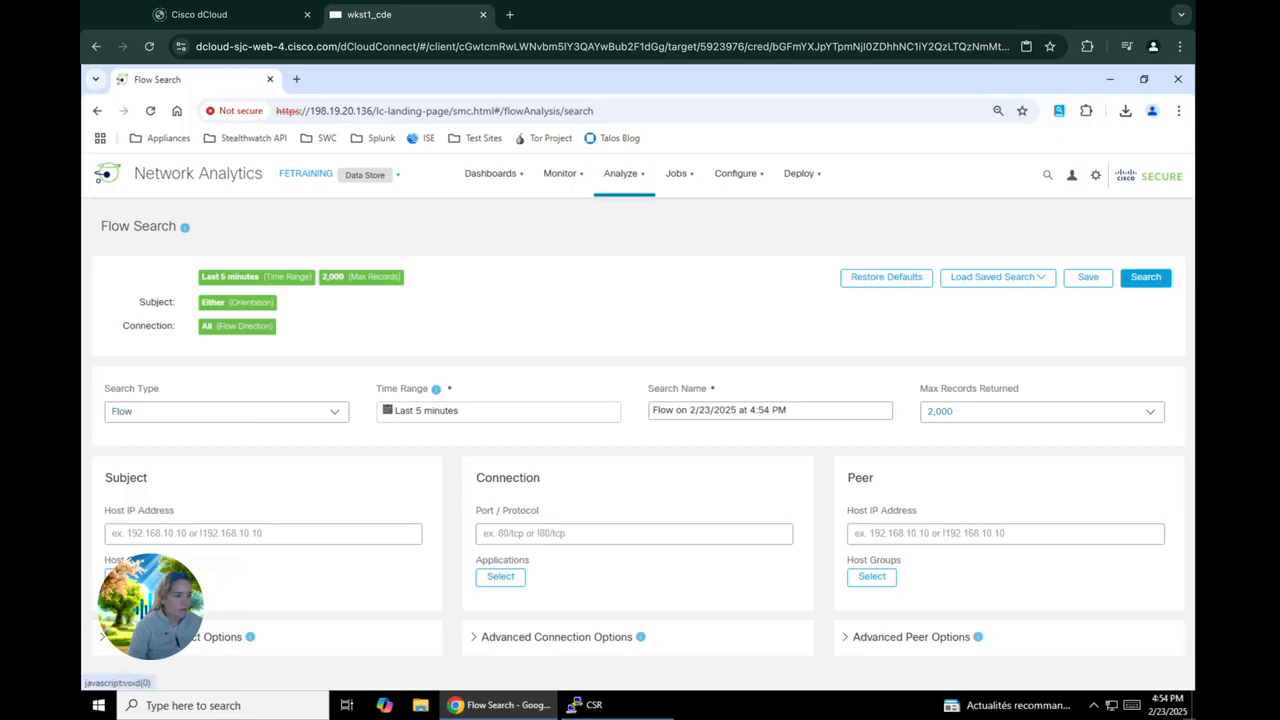
click(560, 406)
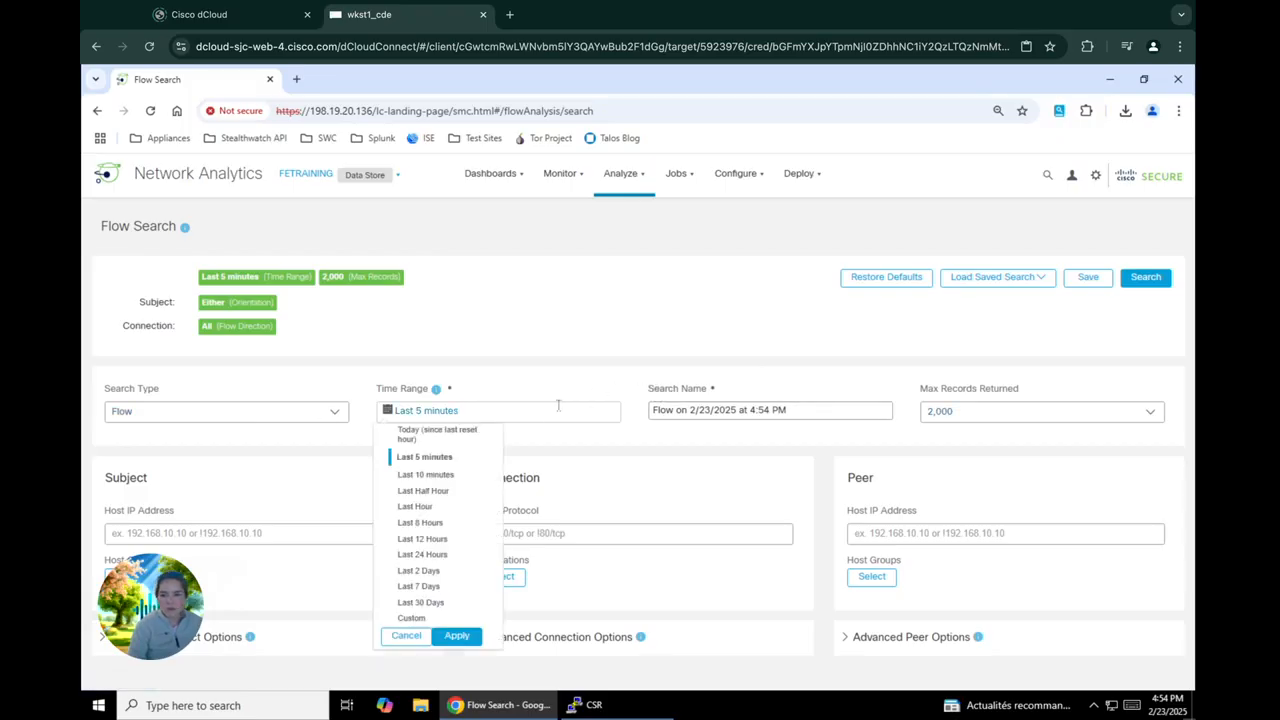
click(420, 523)
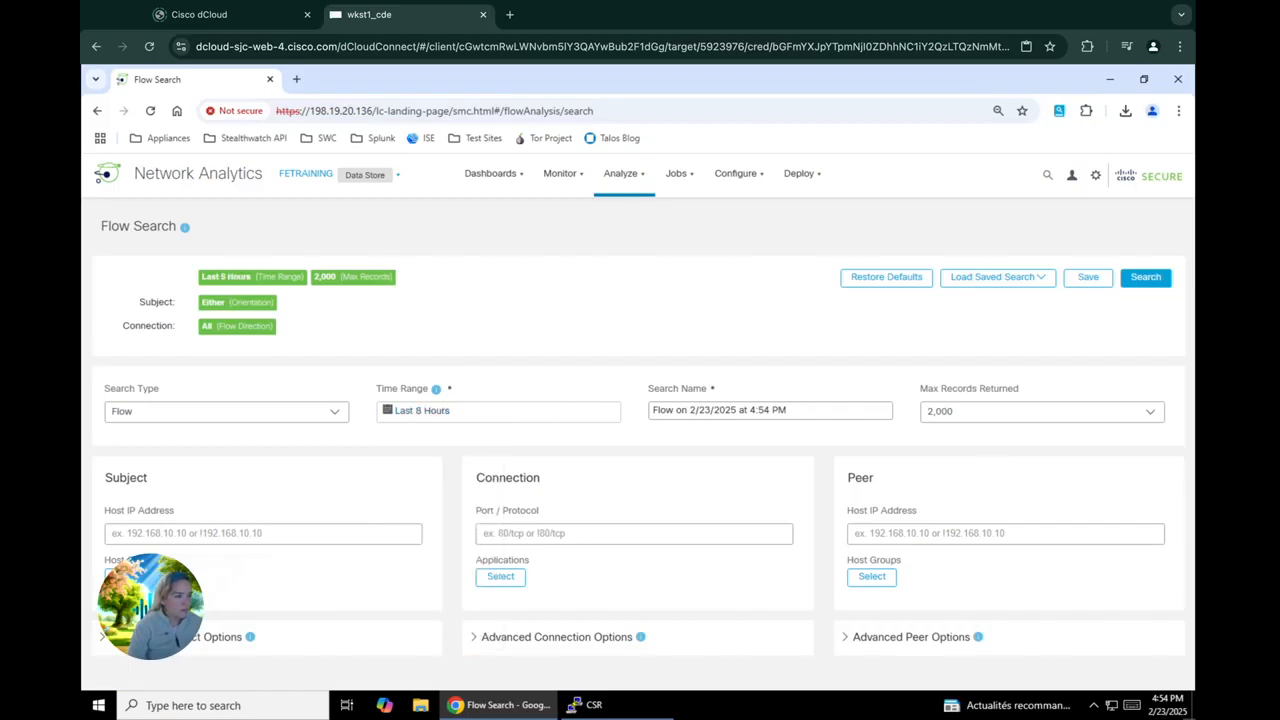
Name the flow search PCI TLS 1.0 Investigation
double_click(853, 405)
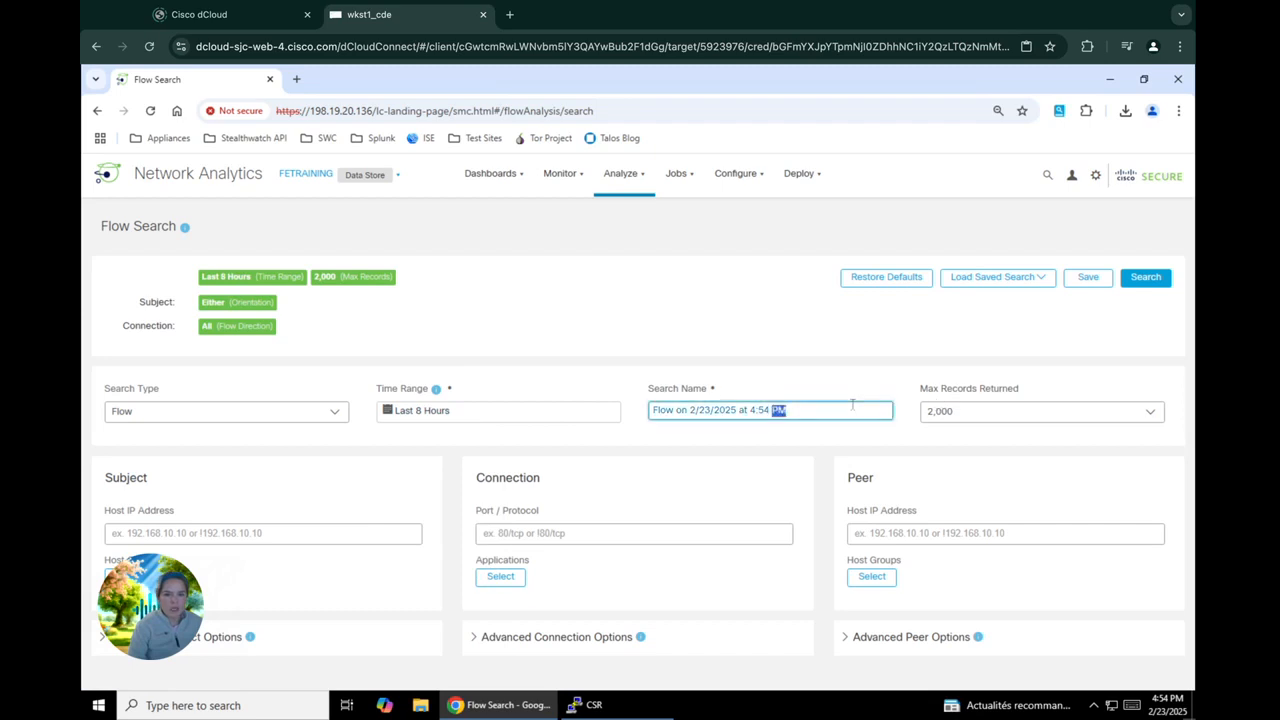
click(853, 405)
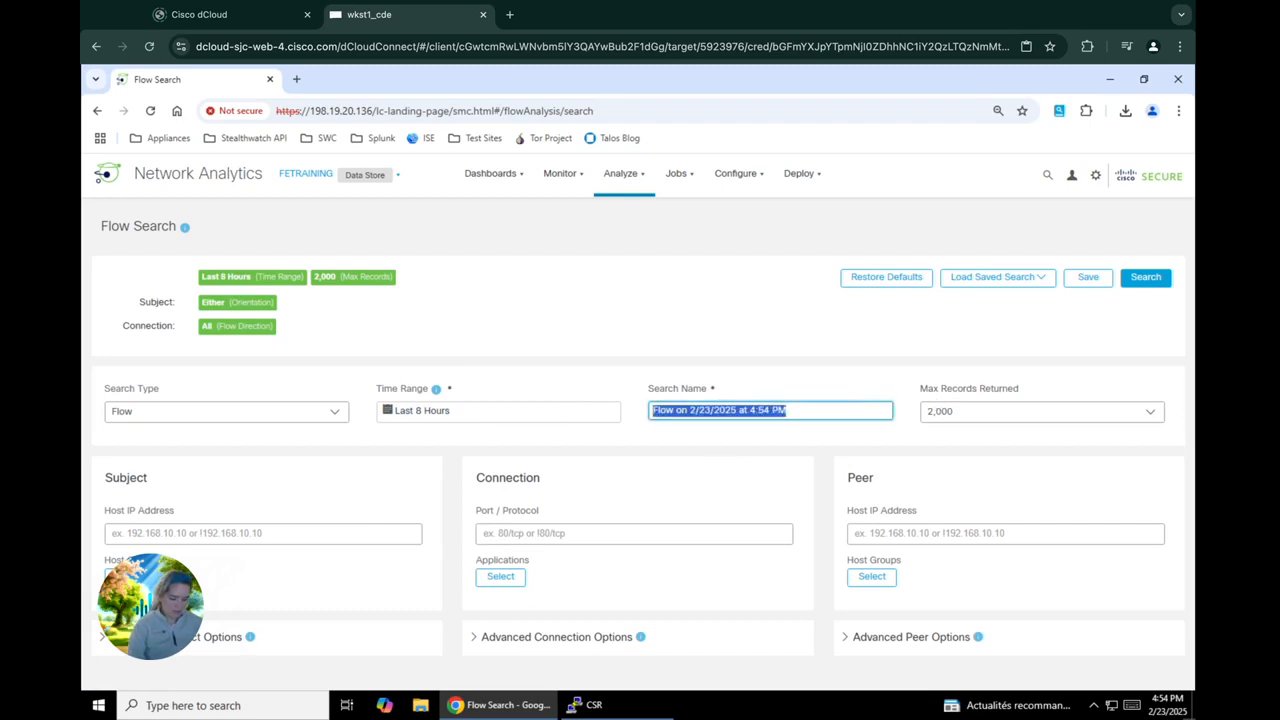
text(PCI)
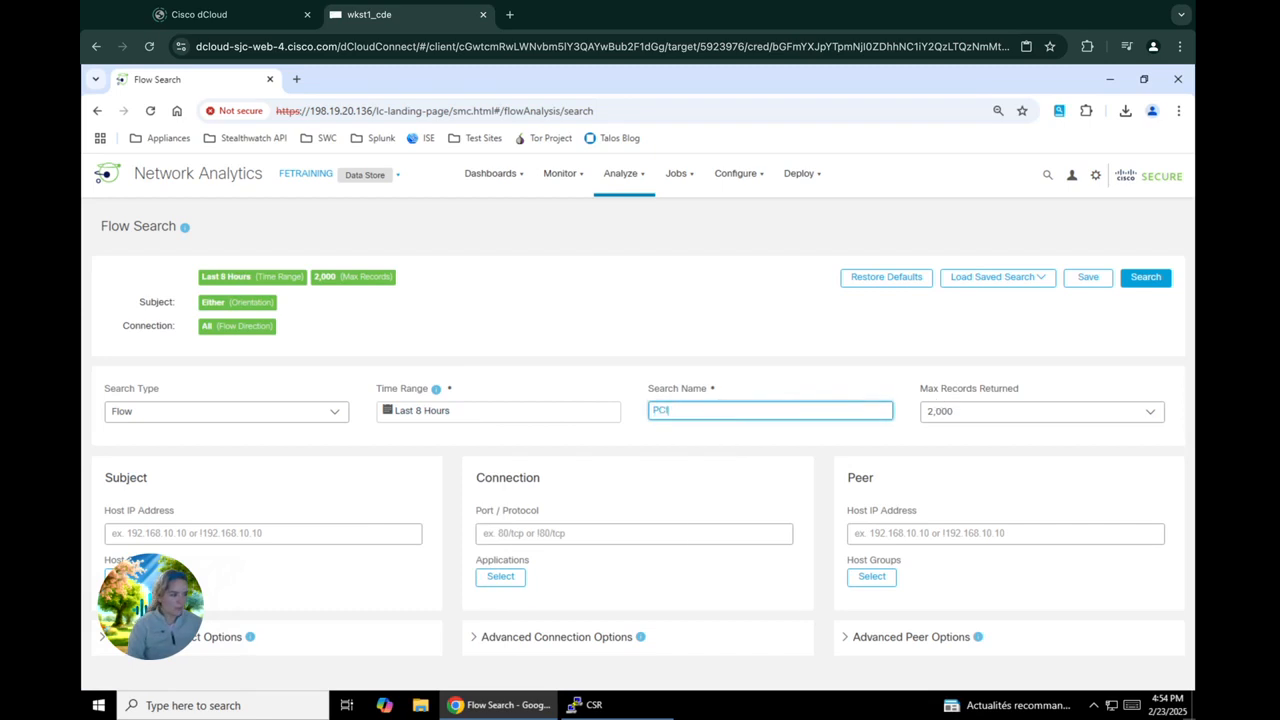
text( TLS 1)
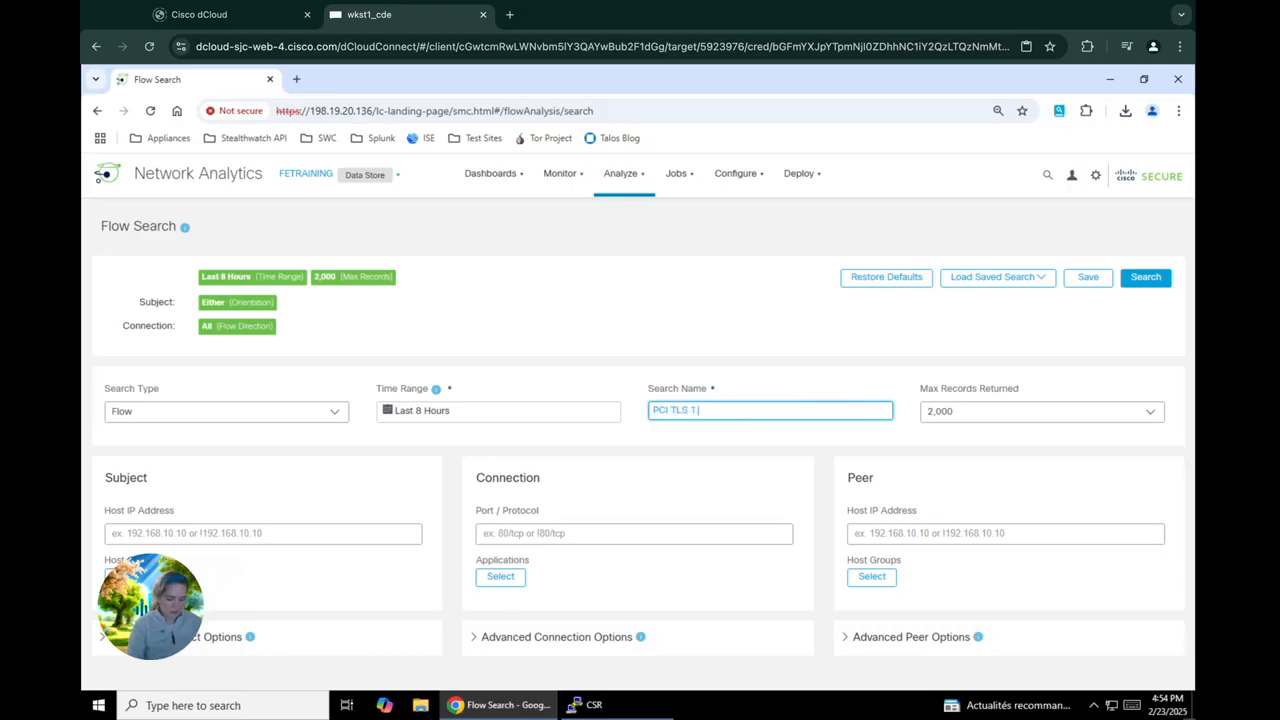
text(.0 In)
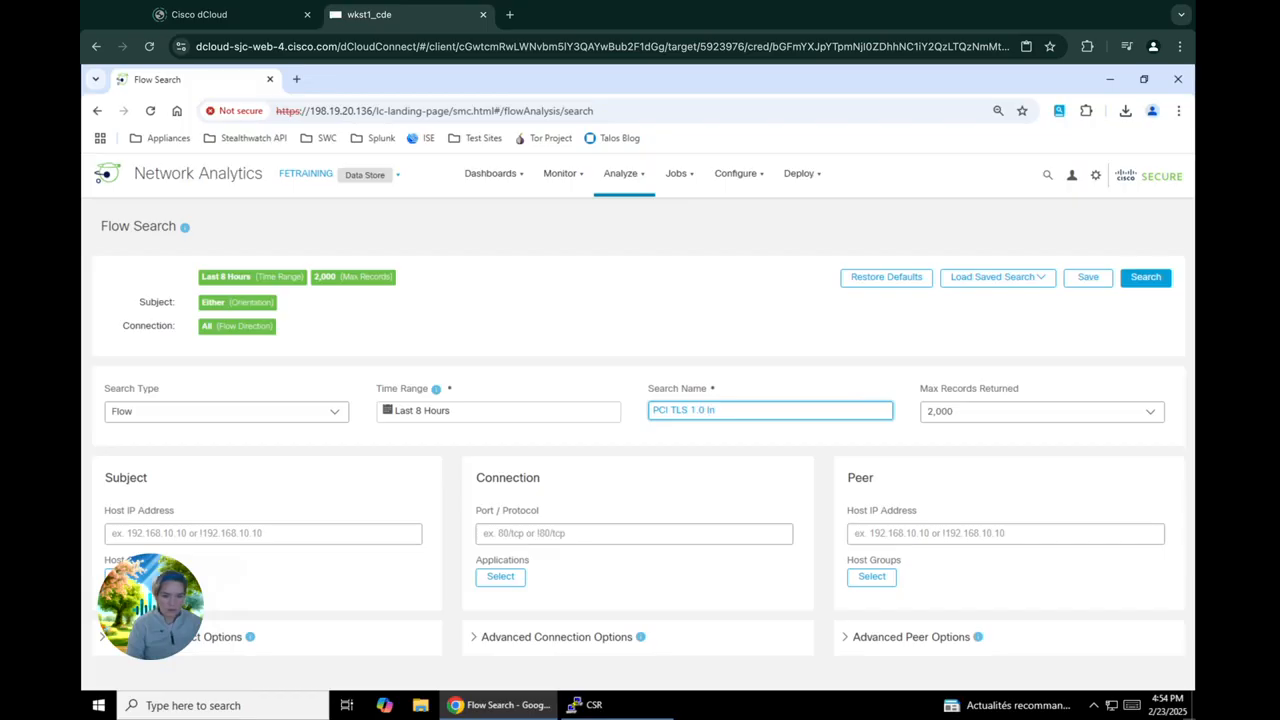
text(vestigation)
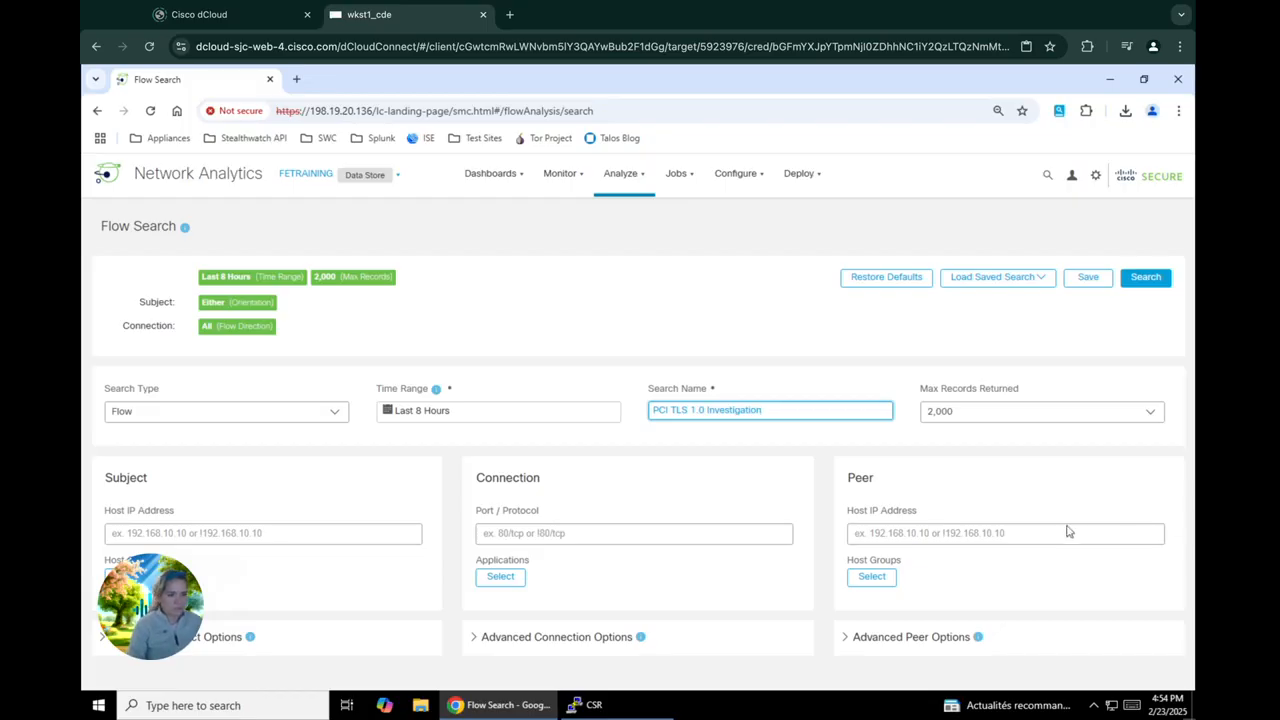
Set the maximum records returned by the flow search to 10,000
click(1040, 425)
click(1040, 416)
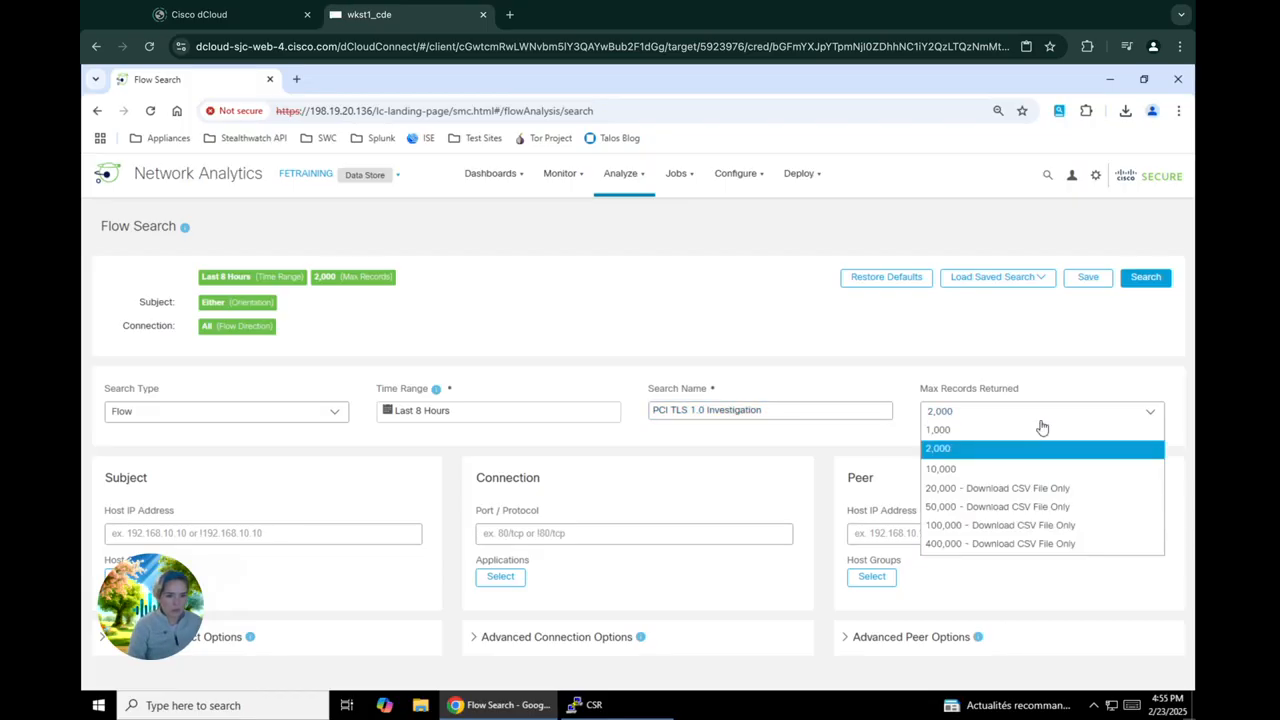
click(962, 469)
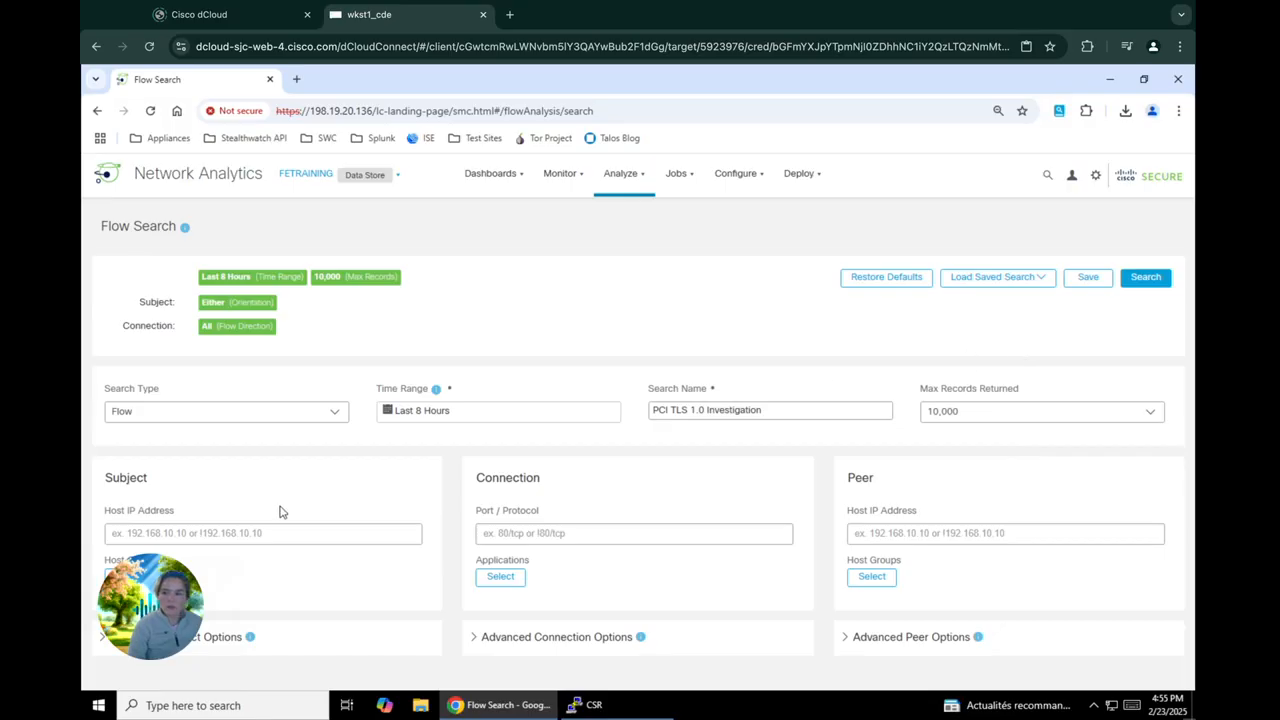
Include the Inside Hosts host group as the subject of the flow search
click(129, 577)
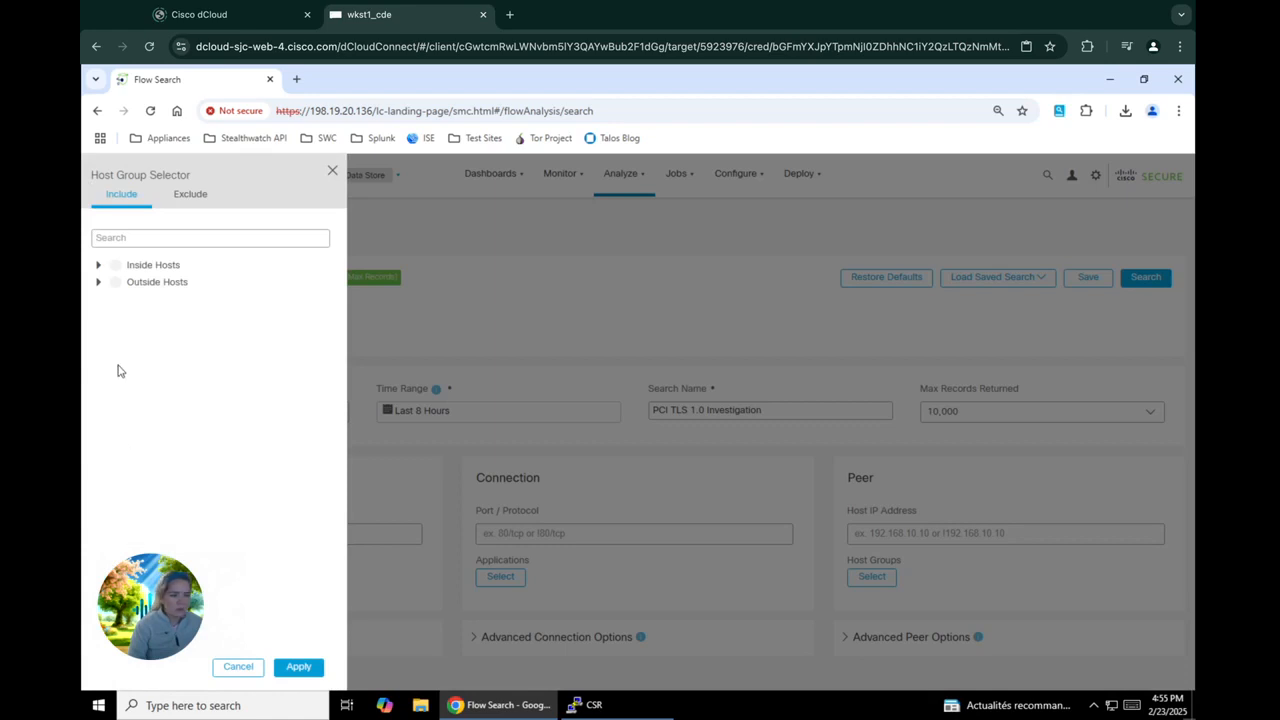
click(117, 266)
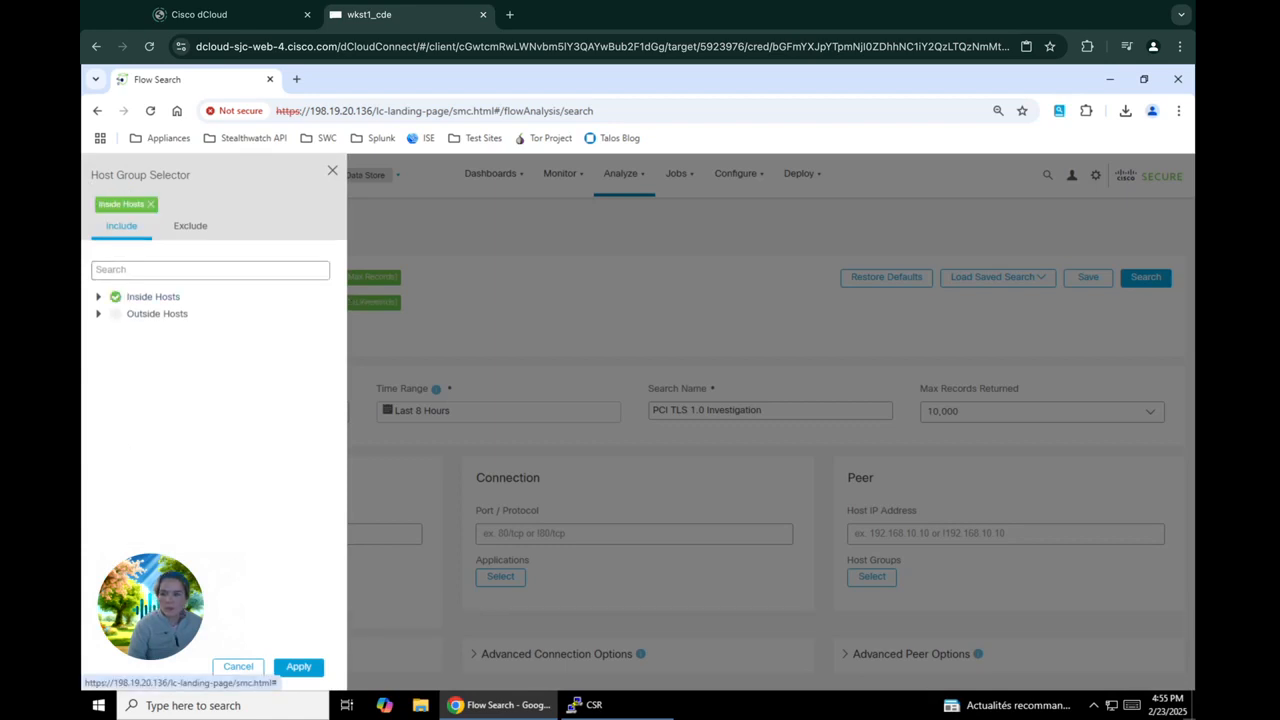
click(299, 667)
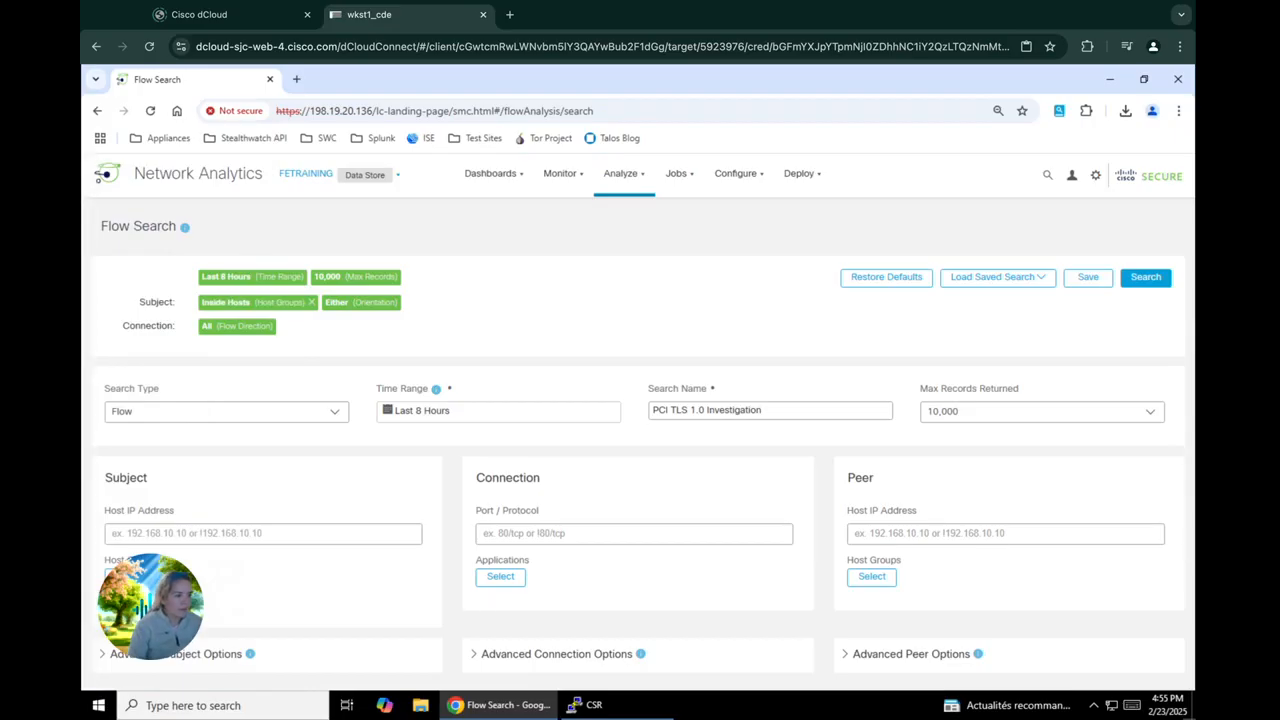
Include the HTTPS and HTTPS (unclassified) applications in the connection criteria and run the flow search
click(519, 579)
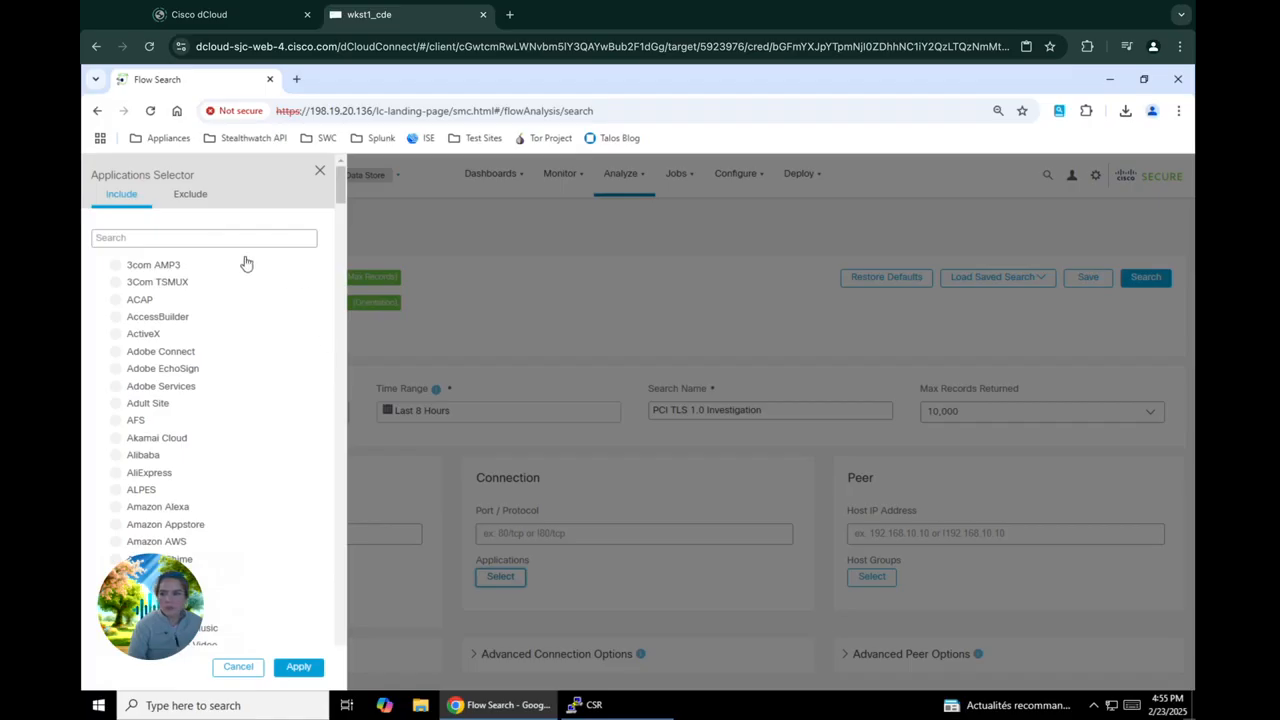
click(238, 237)
text(http)
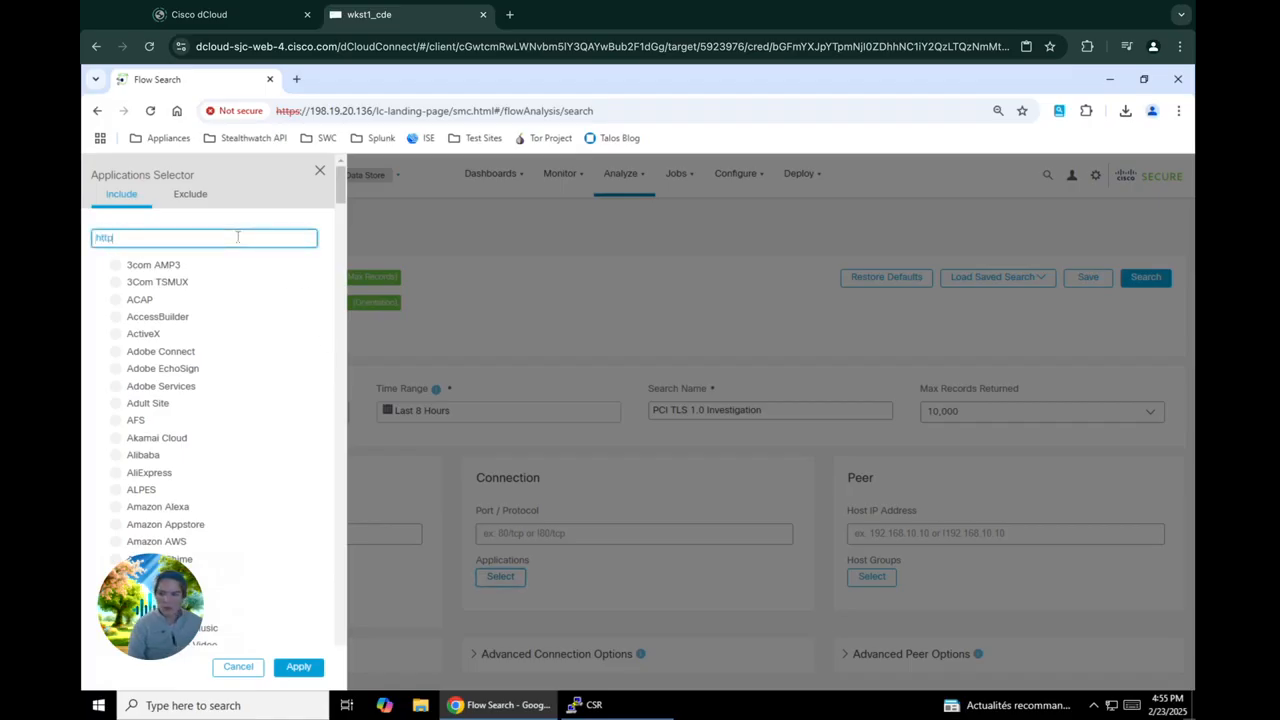
text(s)
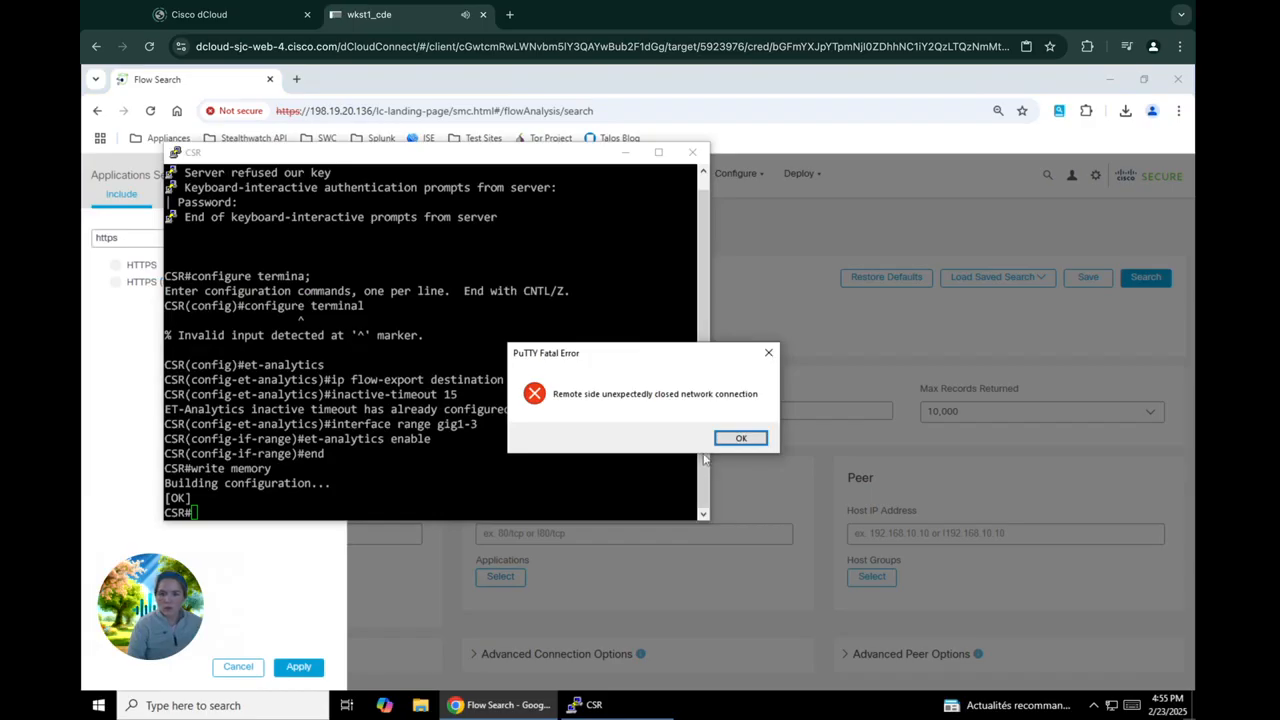
click(738, 438)
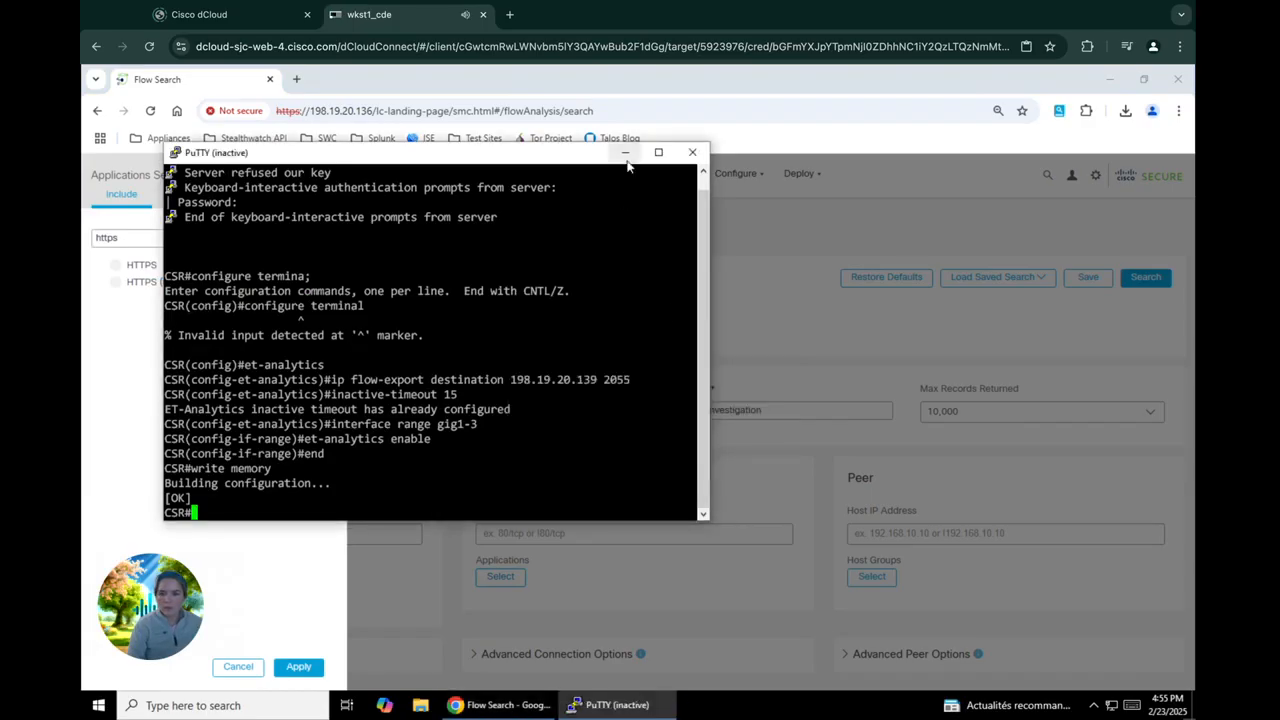
click(625, 152)
click(155, 265)
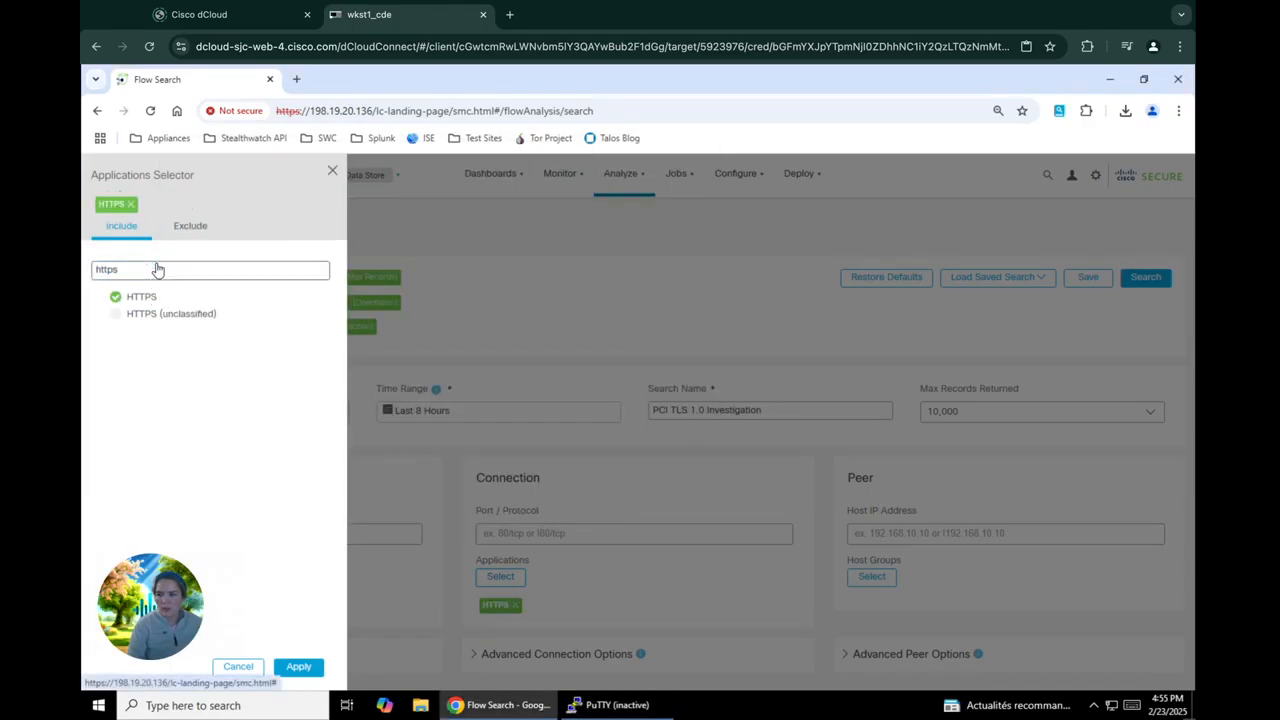
click(148, 316)
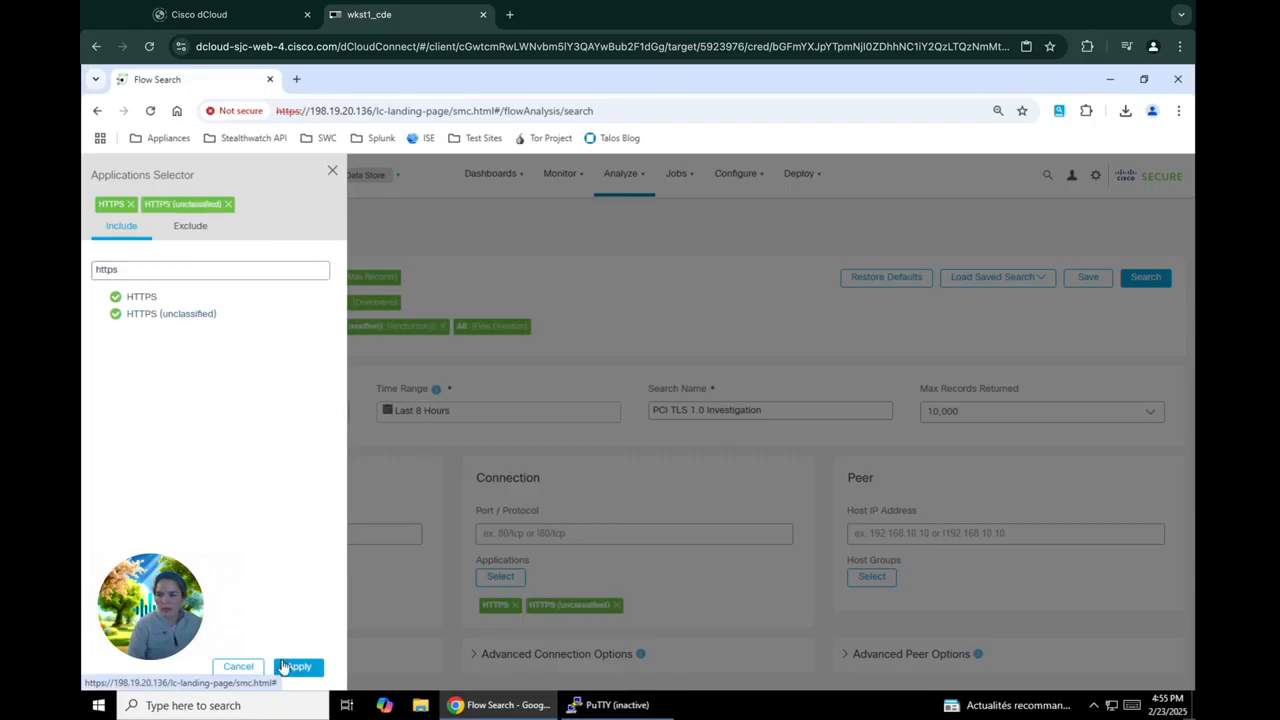
click(296, 666)
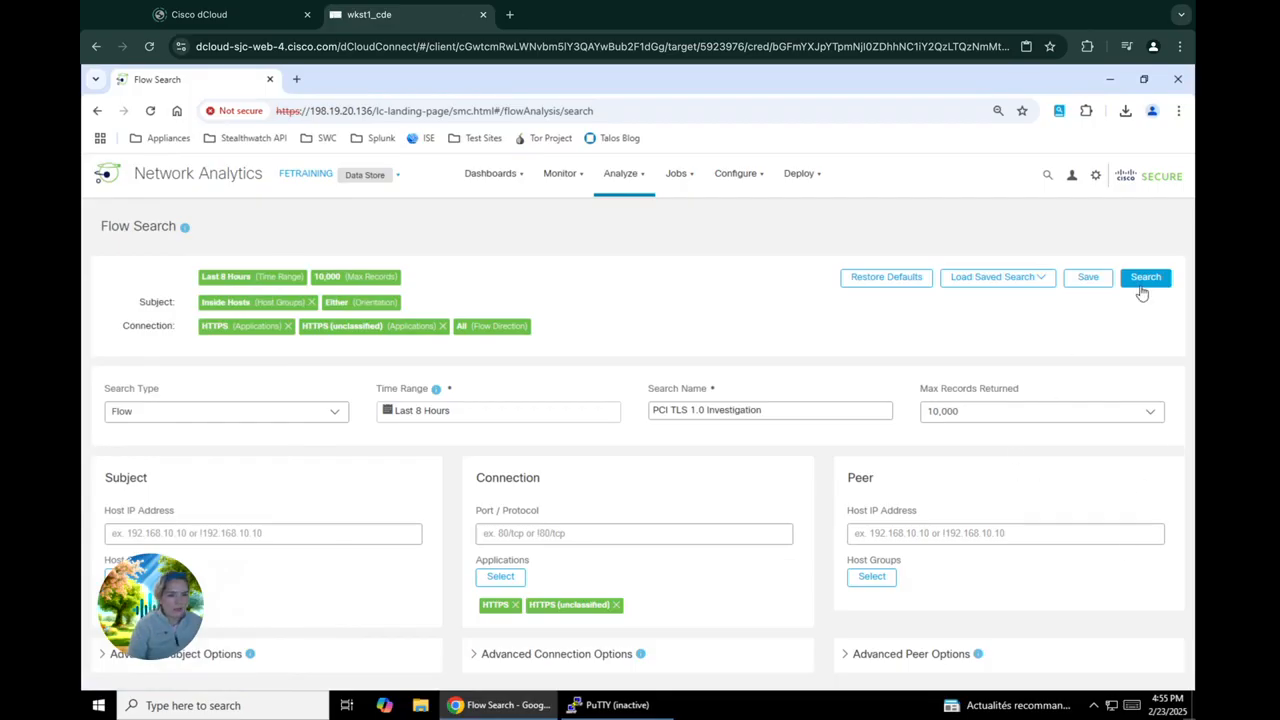
click(1143, 280)
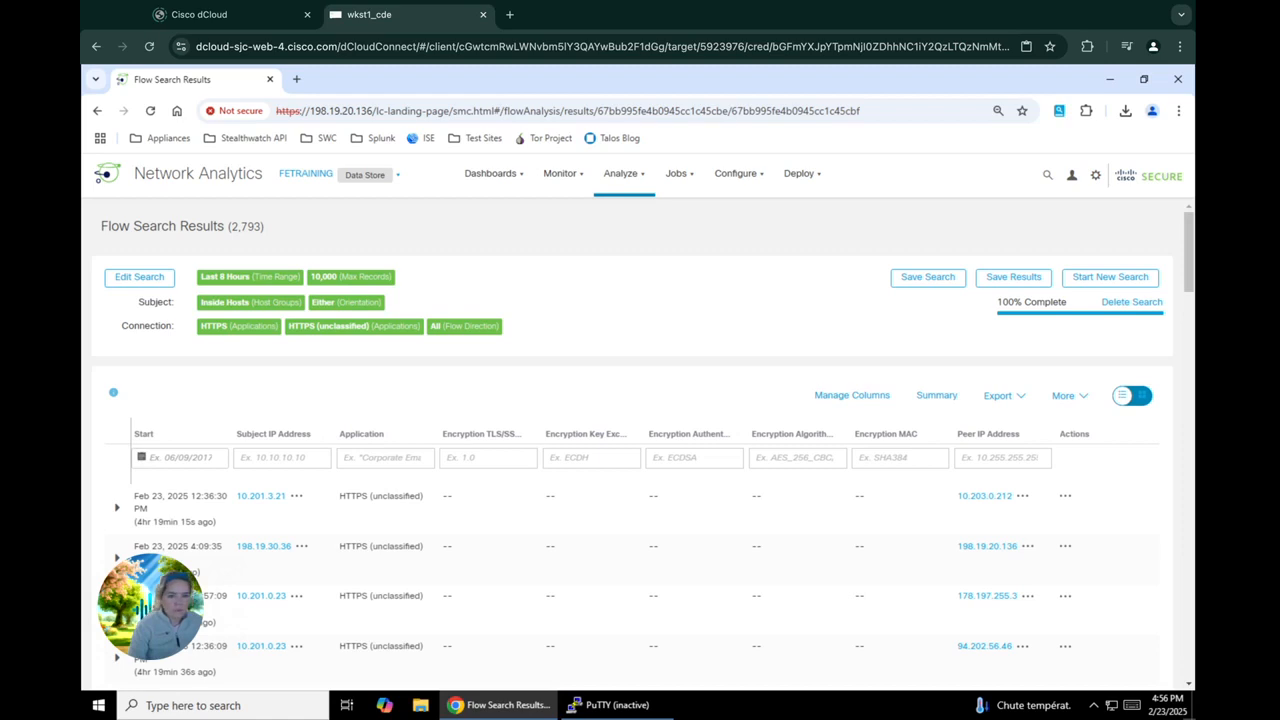
Open the flow table column settings and add the Duration connection column
click(852, 396)
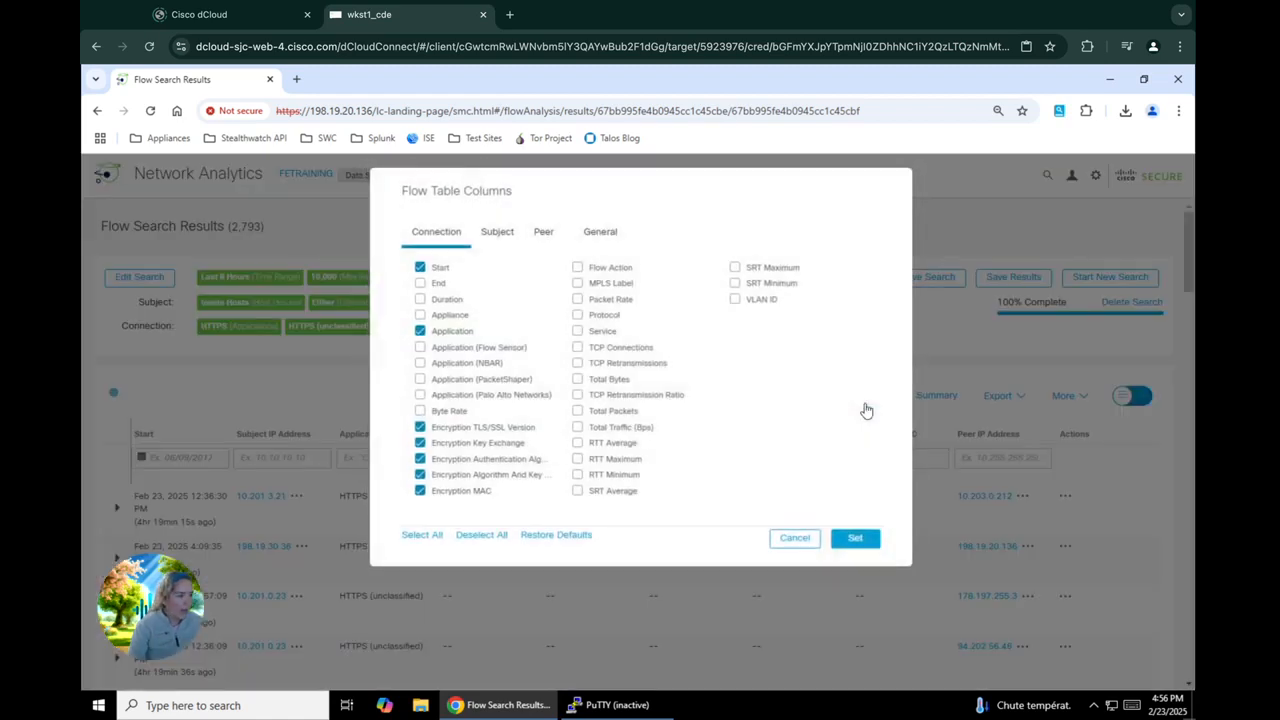
click(500, 240)
click(550, 238)
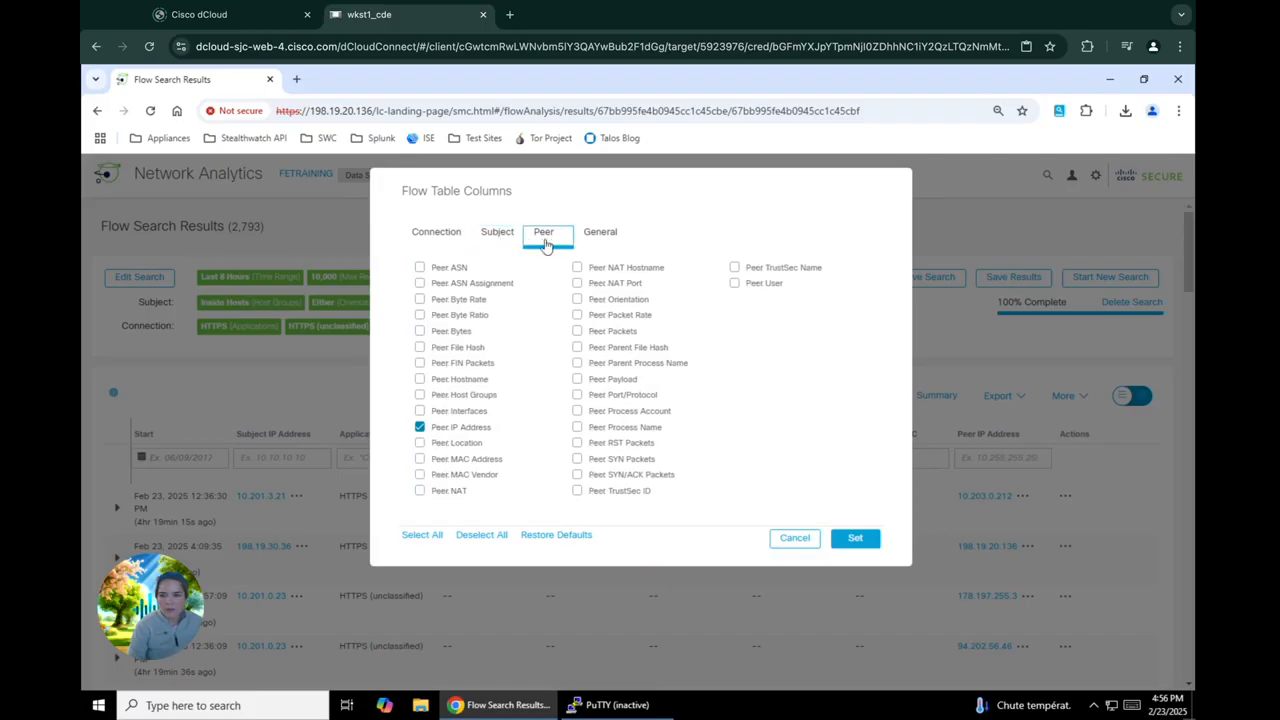
click(444, 238)
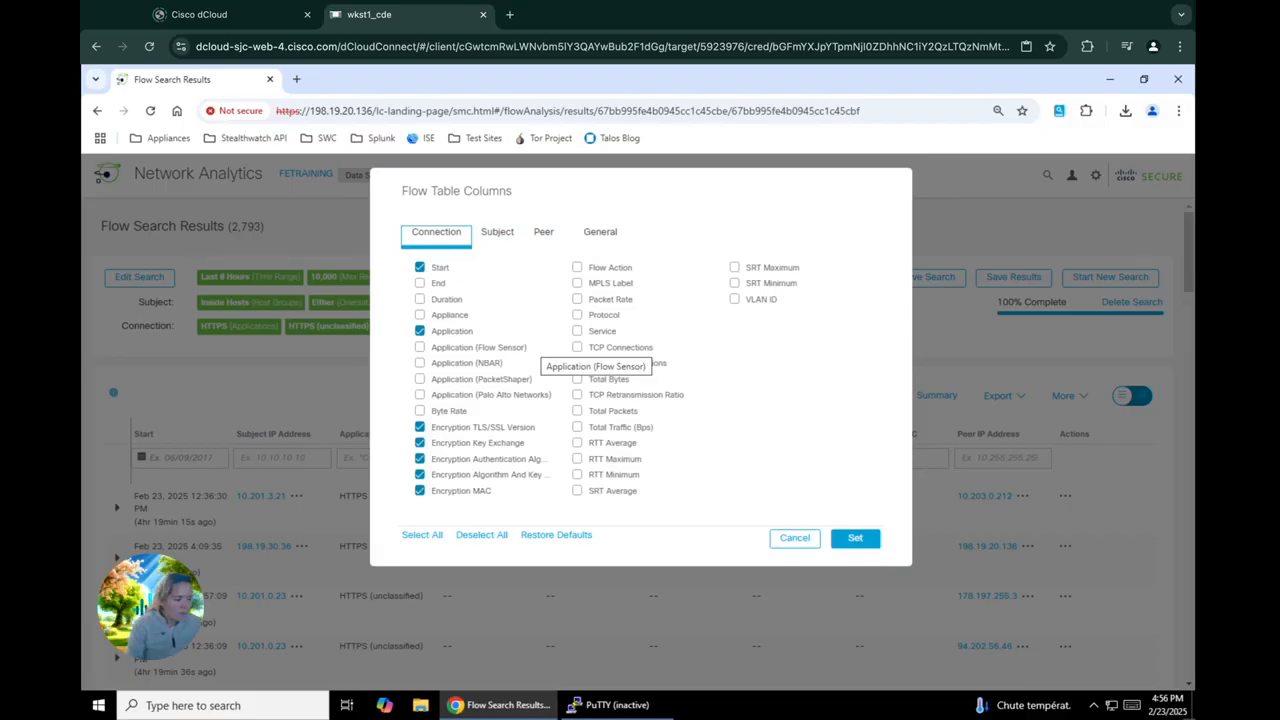
click(447, 300)
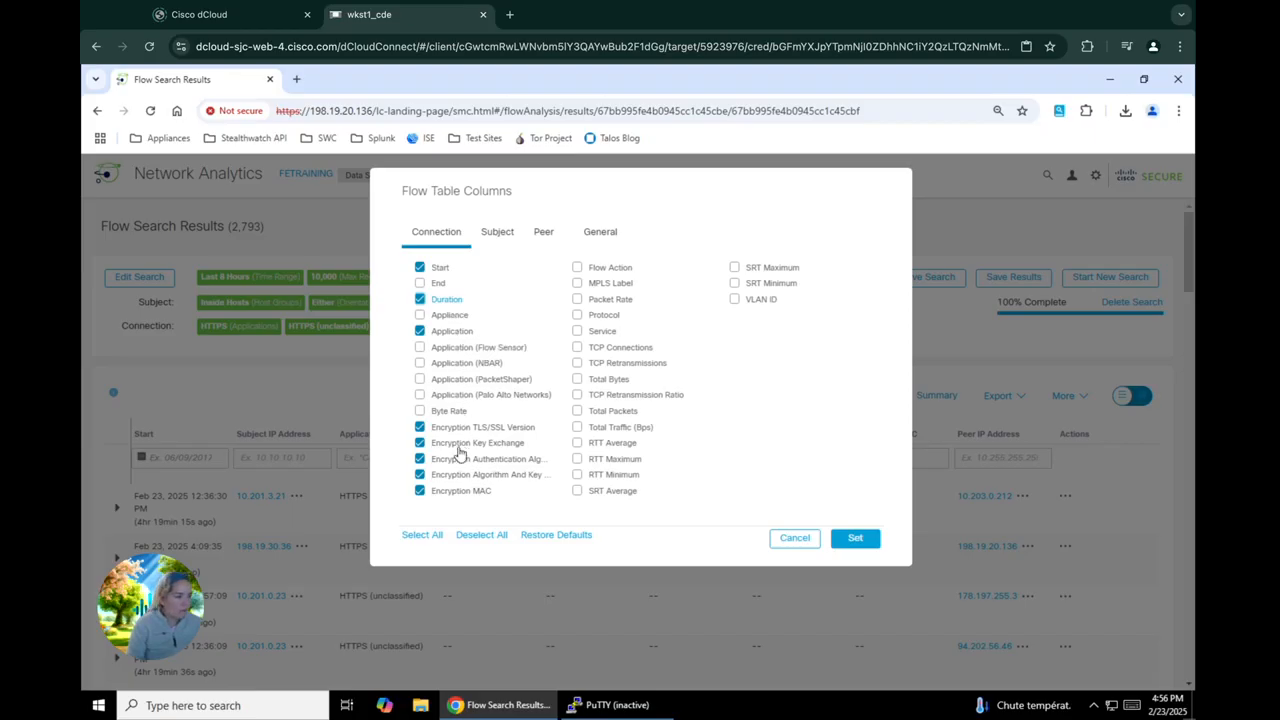
Add the Subject Host Groups and Subject Orientation columns to the flow table selection
click(494, 234)
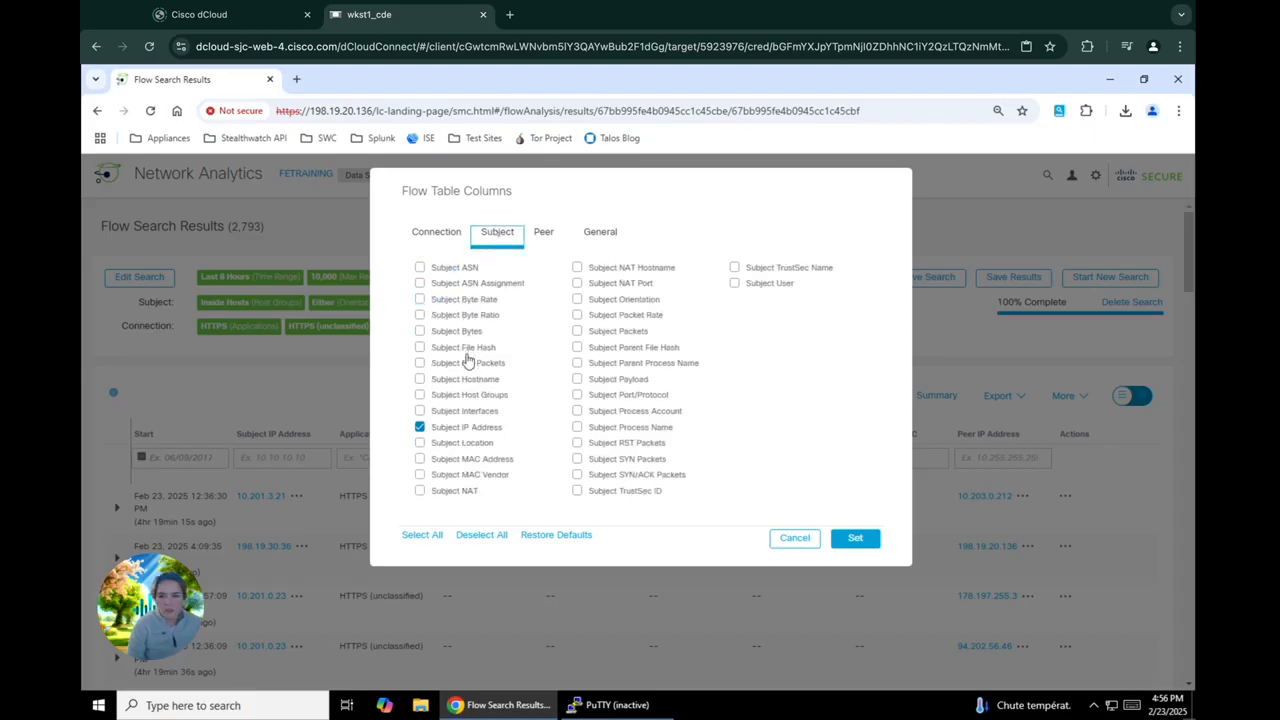
click(467, 396)
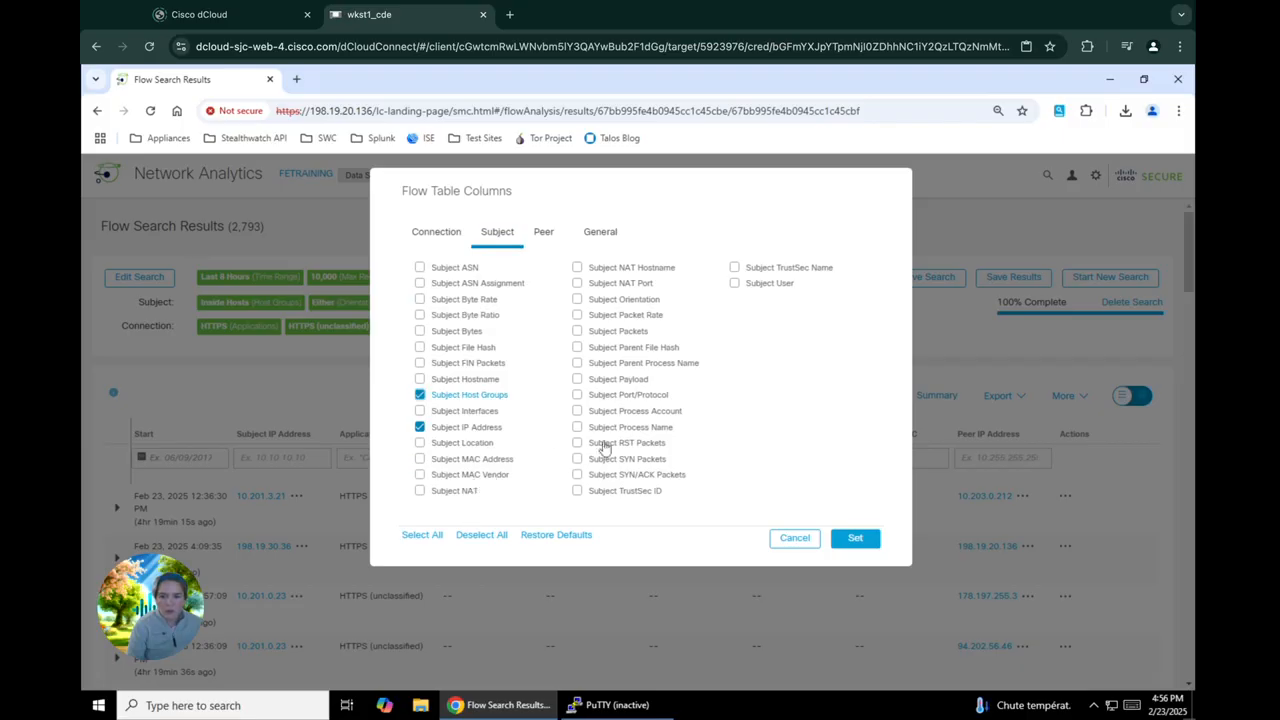
click(642, 301)
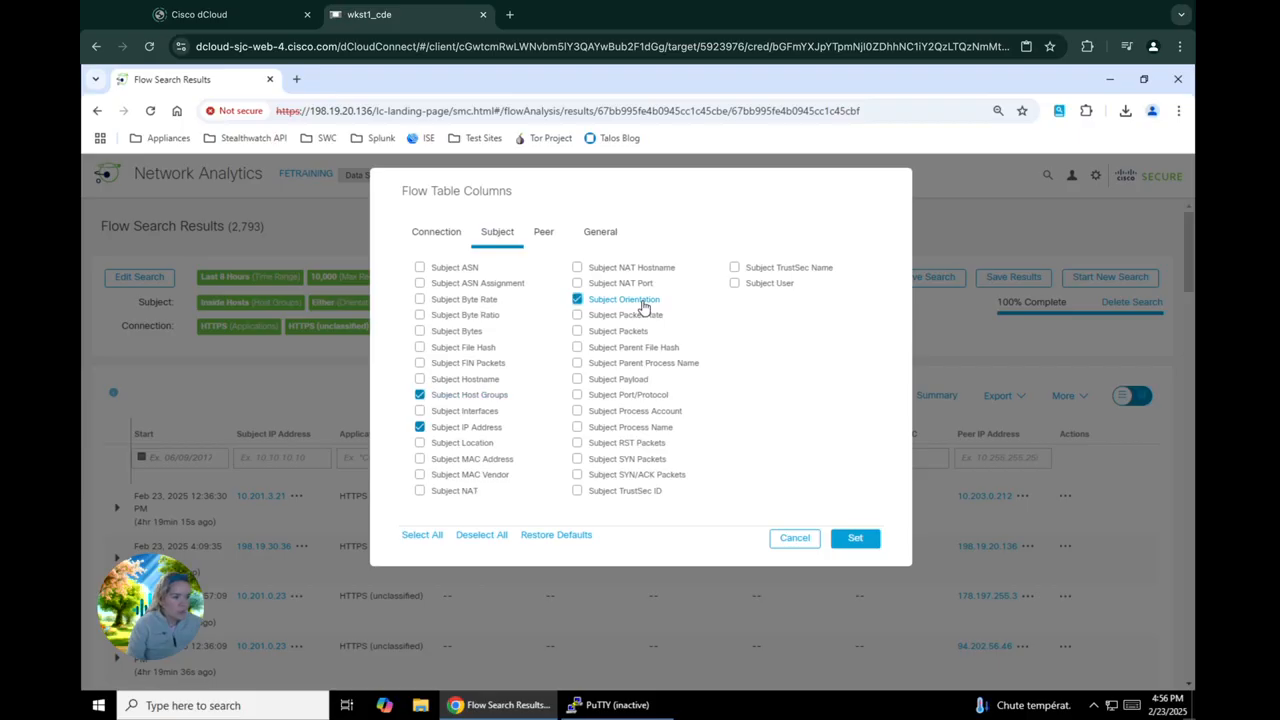
Add the Peer Host Groups and Peer Port/Protocol columns and apply the column selection to the flow table
click(545, 240)
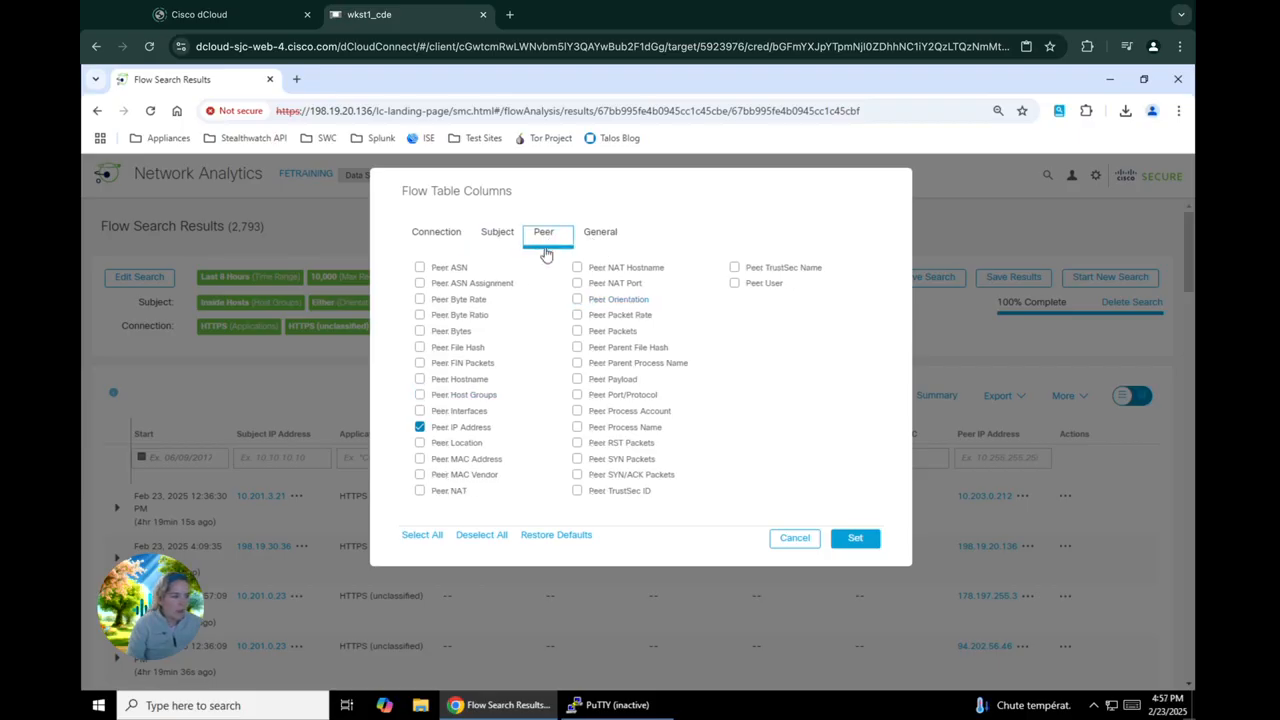
click(492, 397)
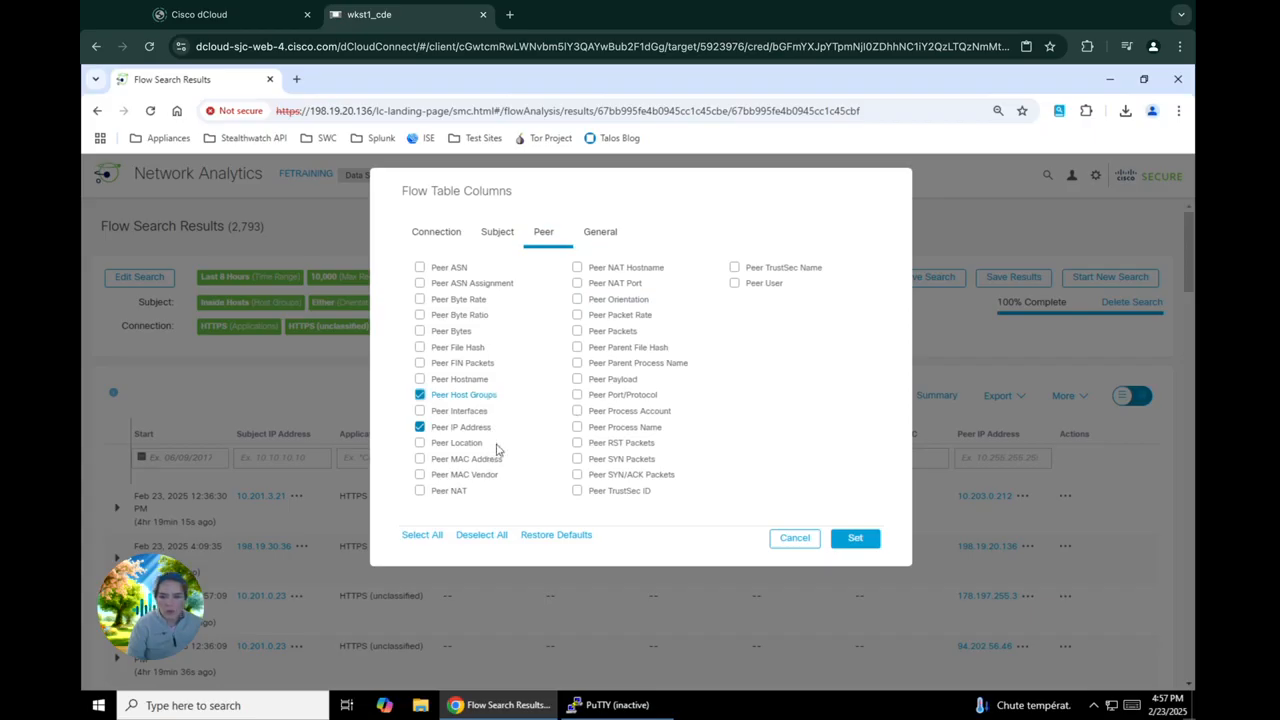
click(633, 398)
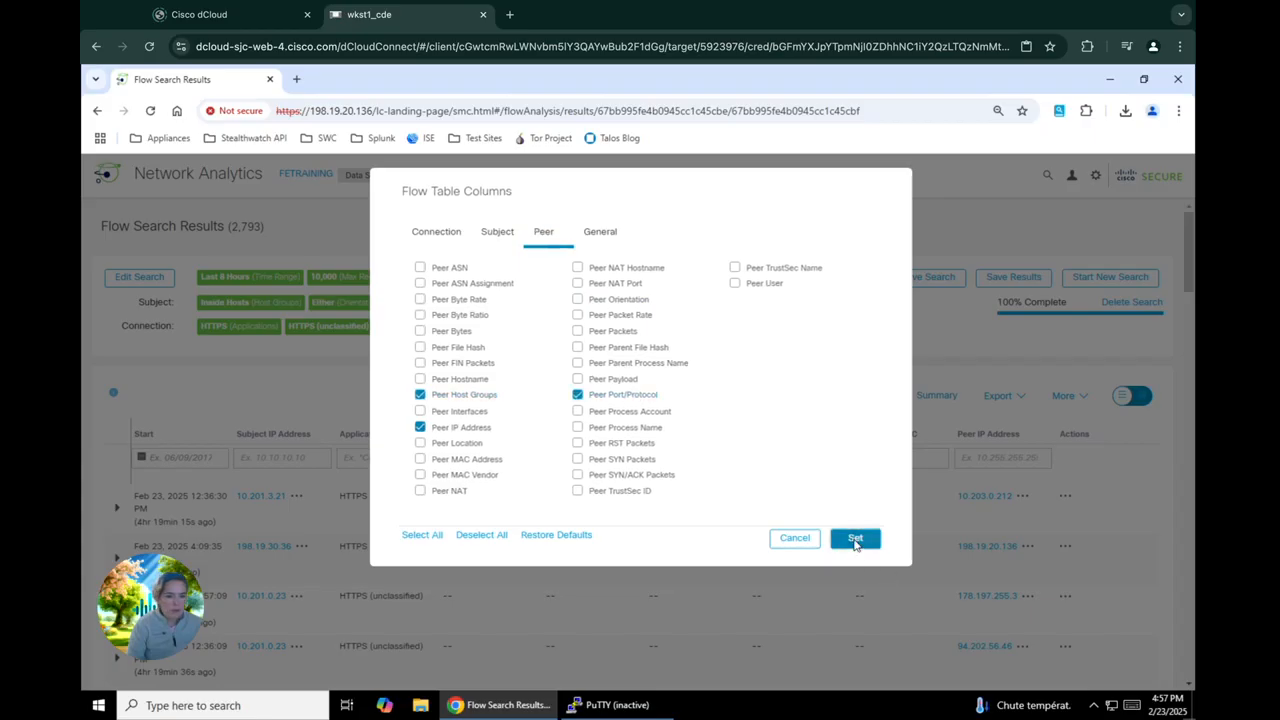
click(851, 538)
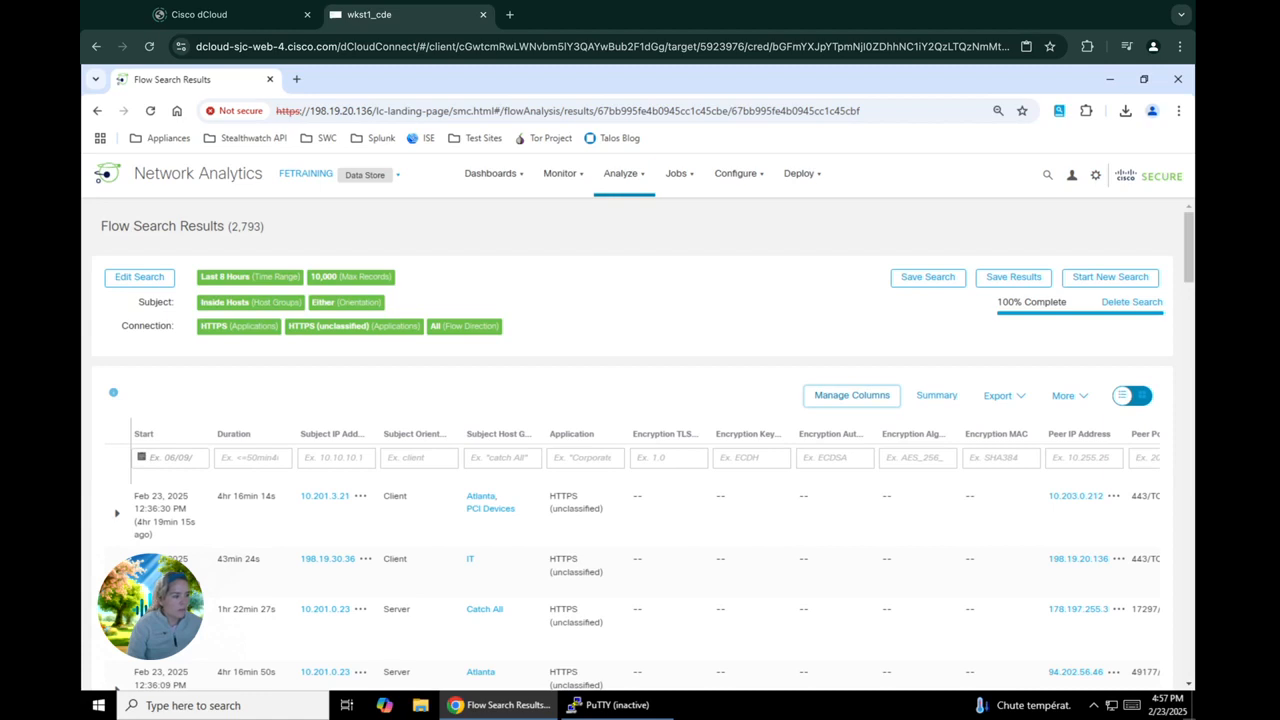
Filter the flow results by encryption TLS/SSL version 1.0
click(671, 454)
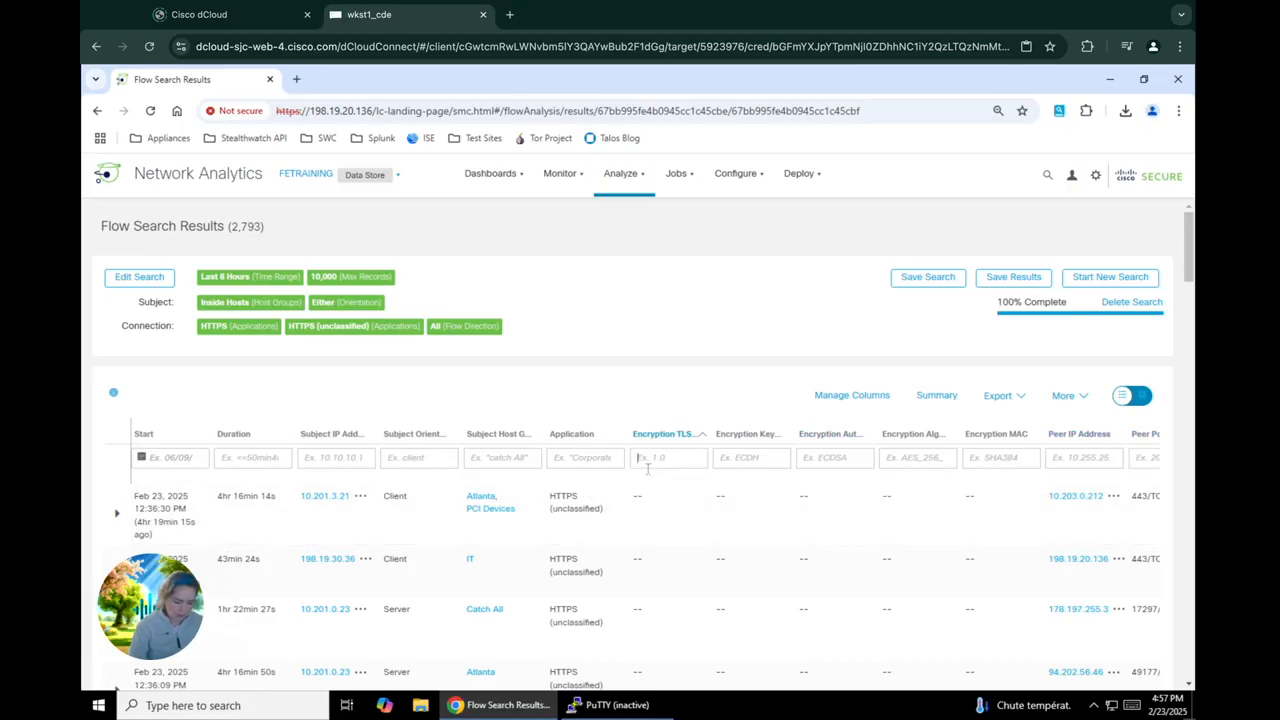
text(1.0)
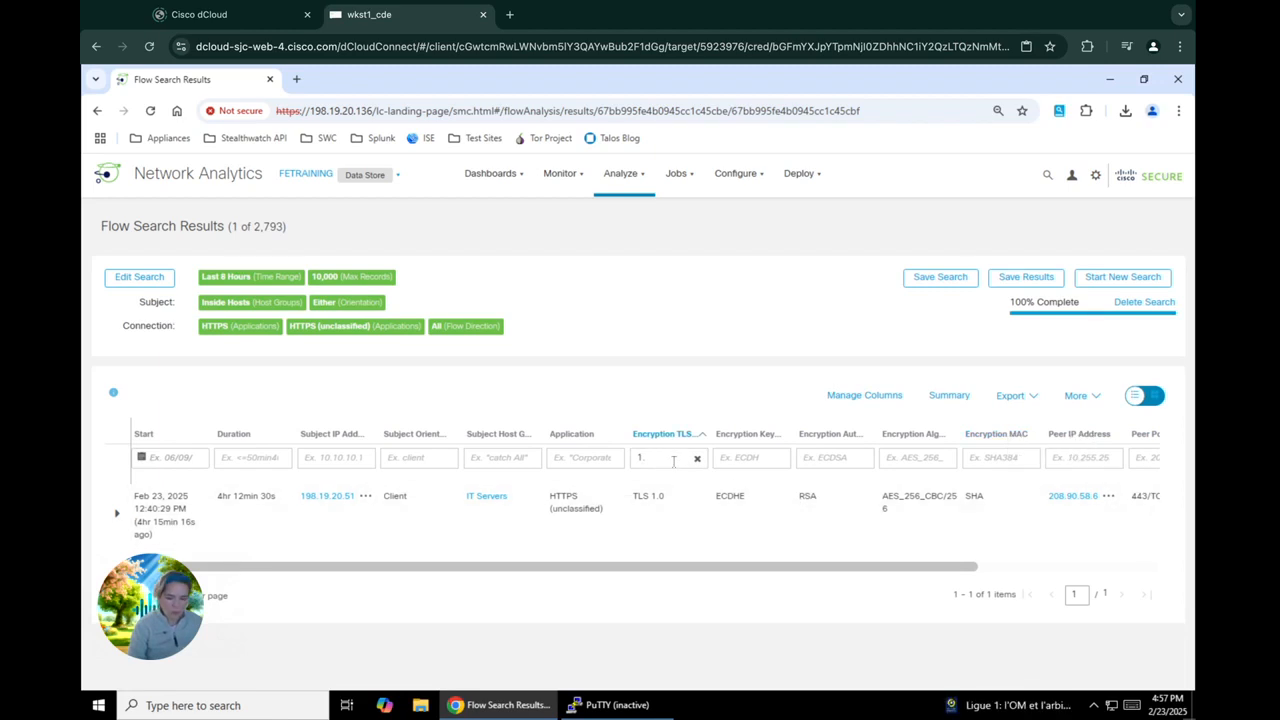
Change the encryption TLS/SSL version filter to 1.2 and look through the matching flows
text(2)
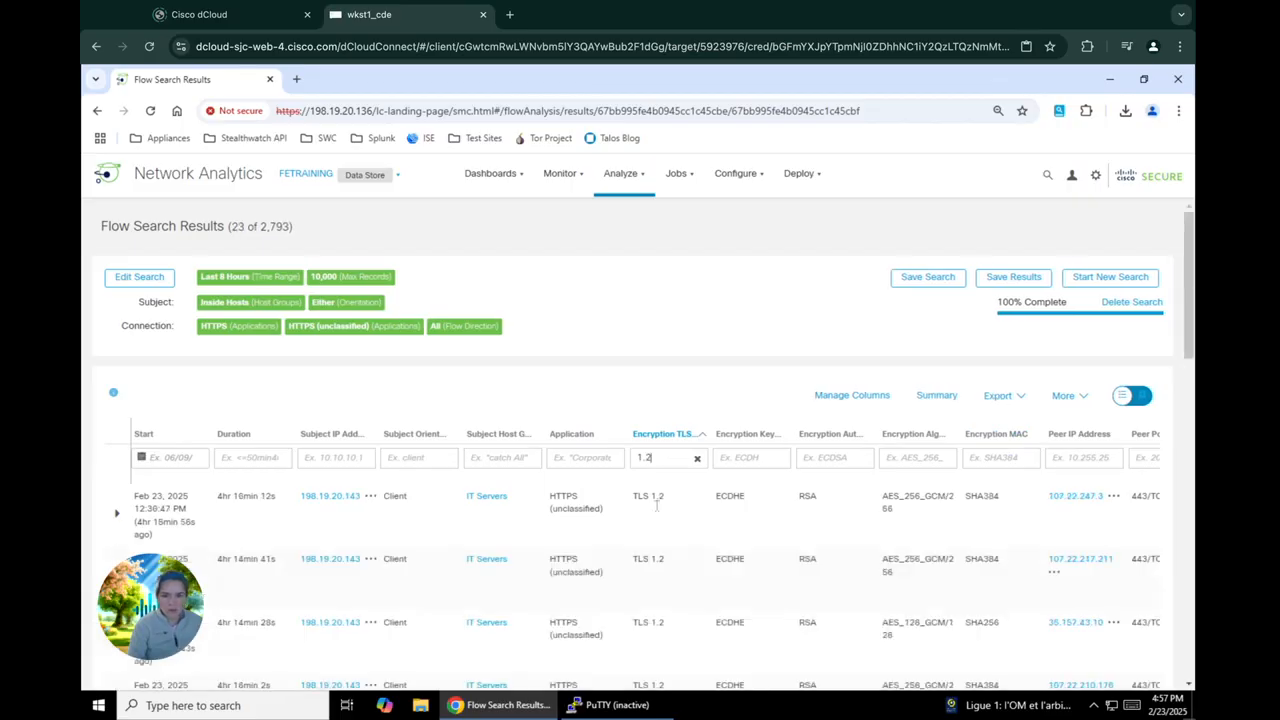
scroll(668, 588, down, 7)
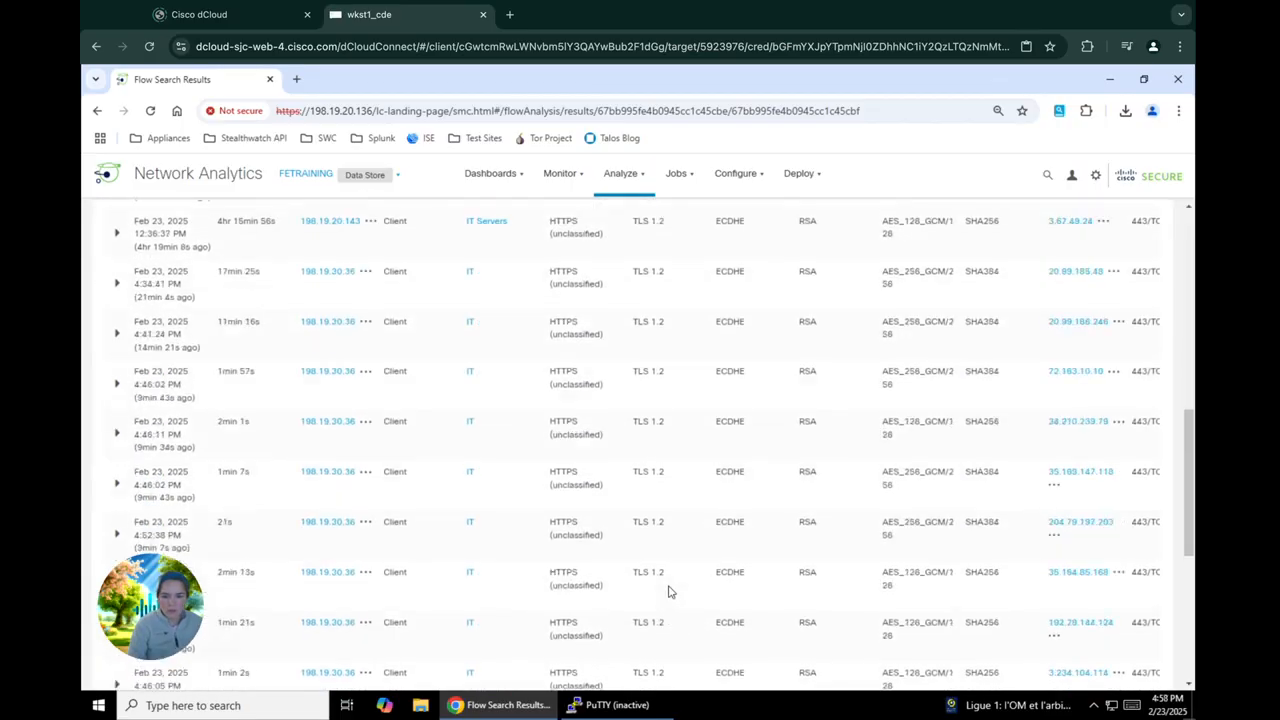
scroll(668, 592, down, 5)
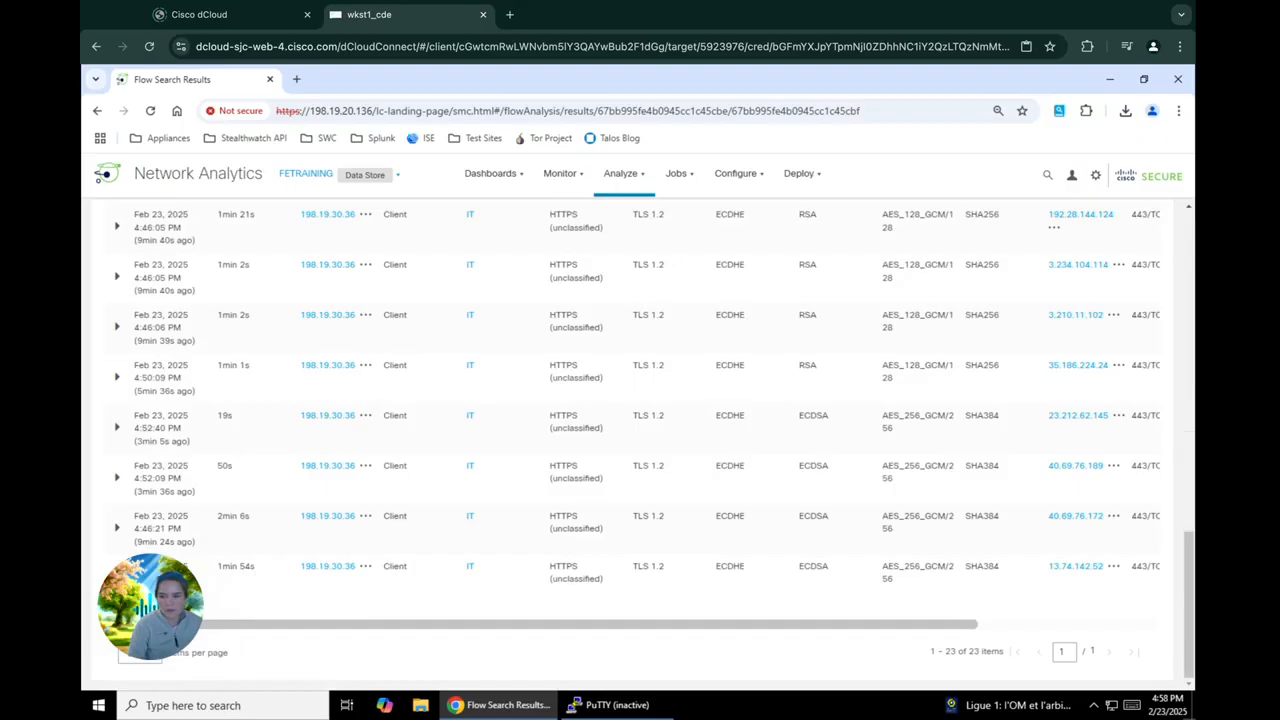
scroll(668, 590, up, 12)
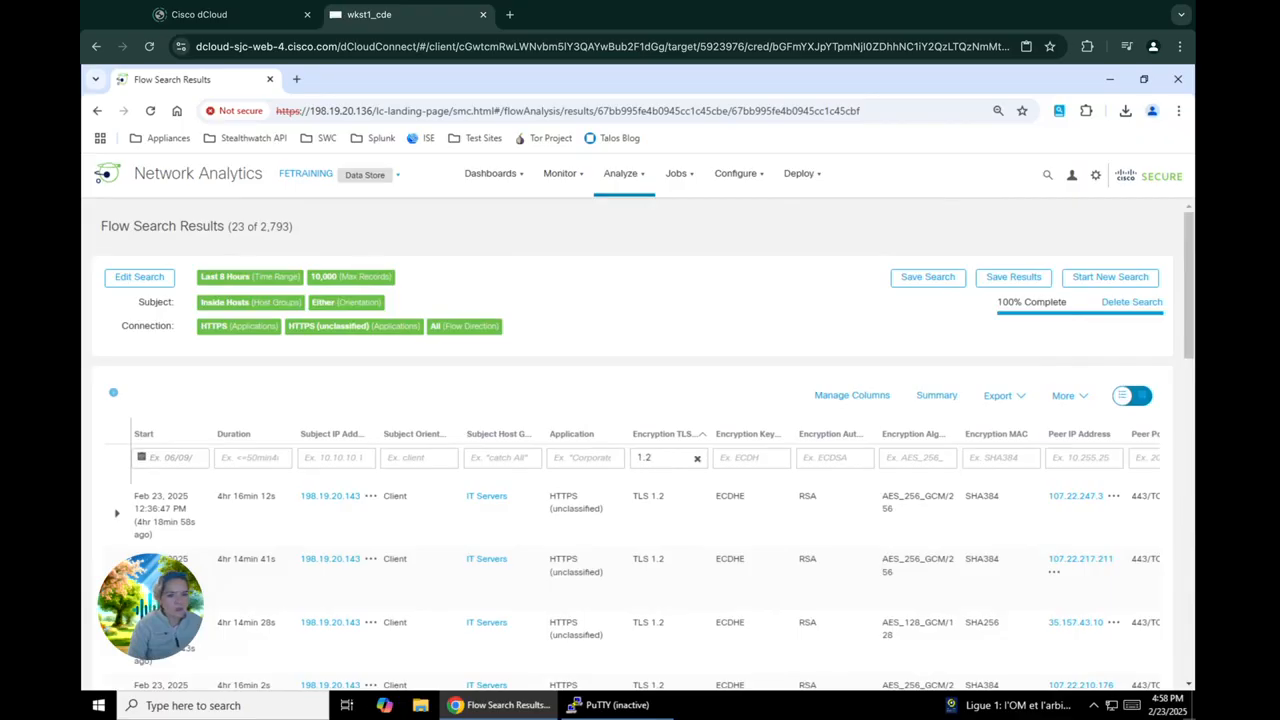
Export all columns of the filtered TLS 1.2 flows as a CSV file to the Desktop
click(1017, 404)
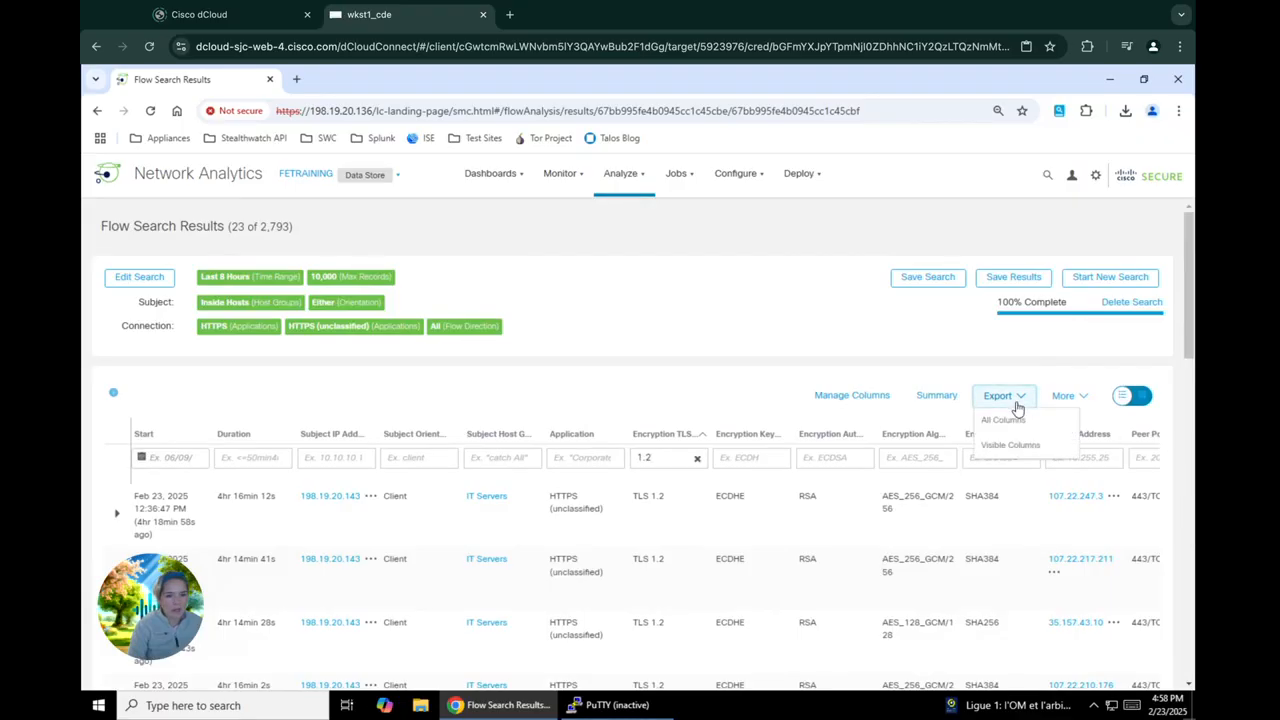
click(1010, 421)
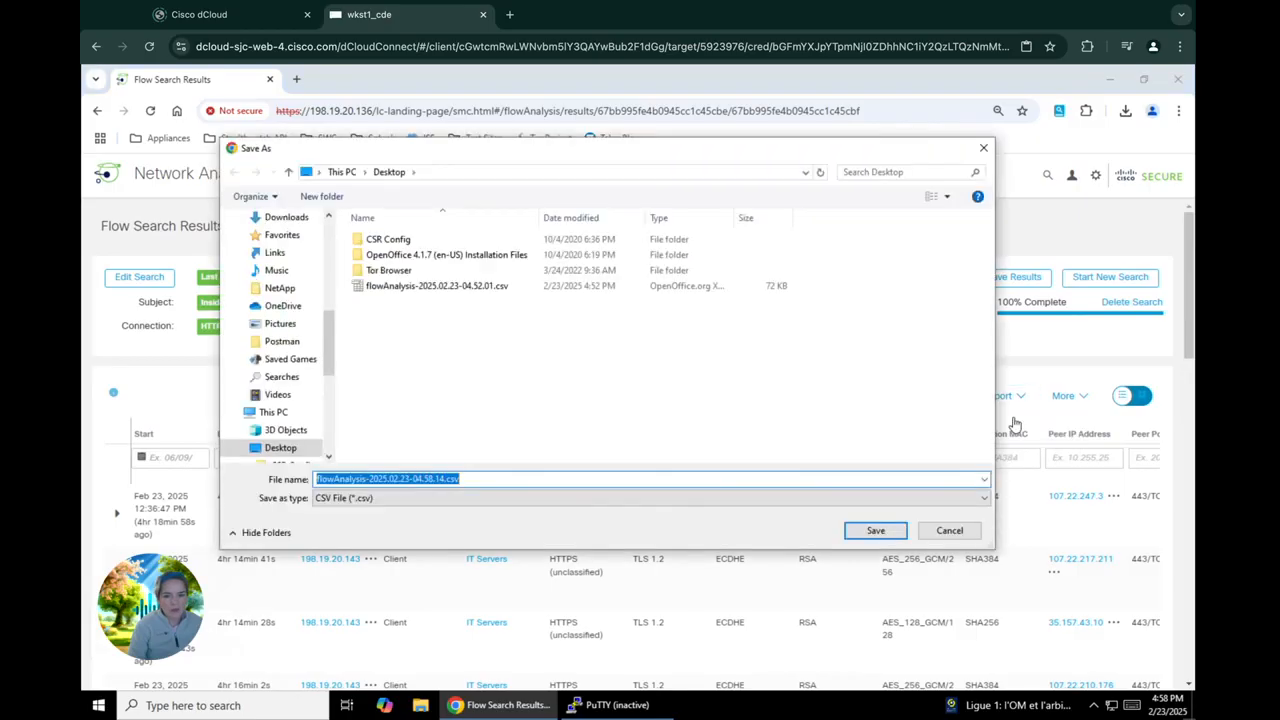
click(895, 535)
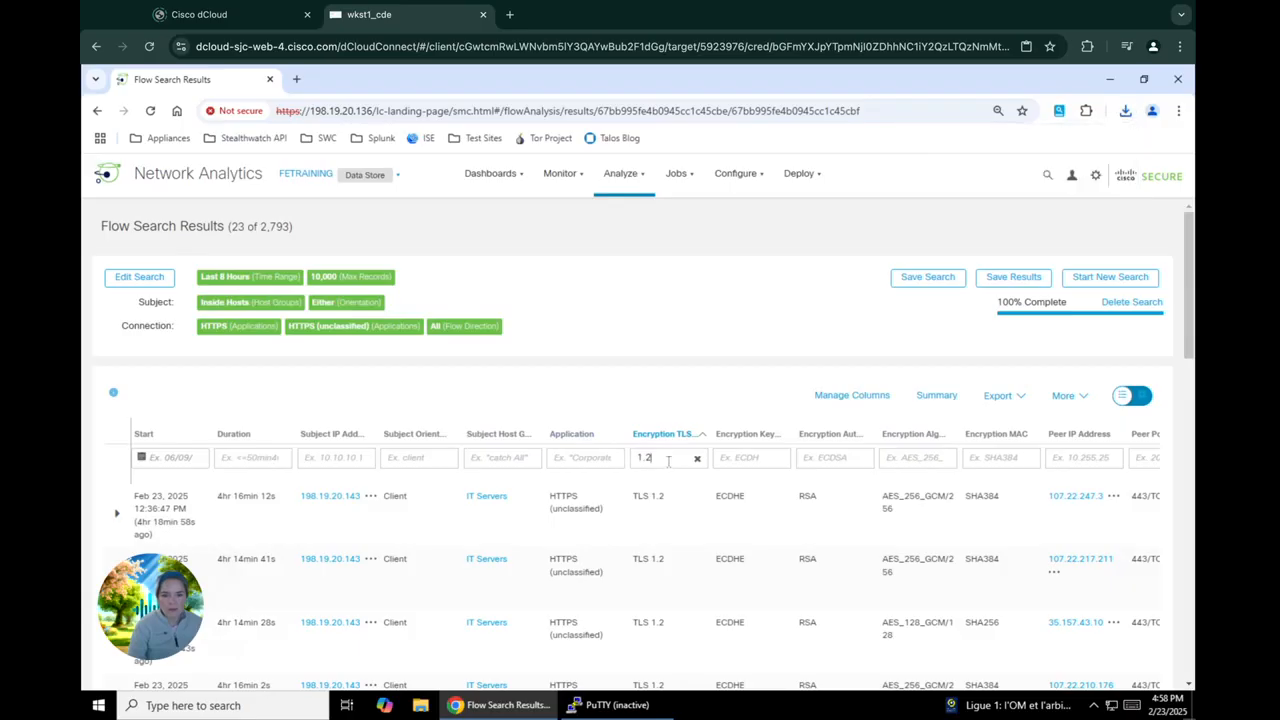
Set the encryption TLS/SSL version filter to 1.0 and export all columns of the matching flows as a CSV file to the Desktop
key(BackSpace)
text(0)
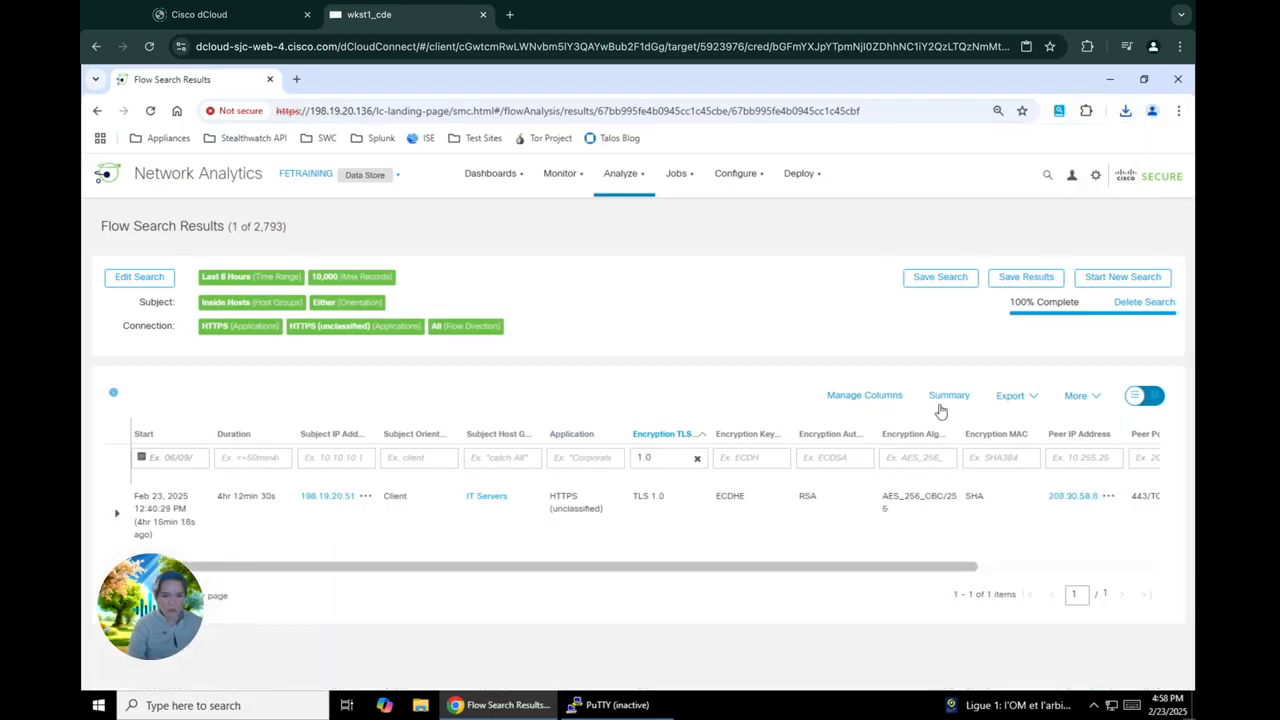
click(1012, 396)
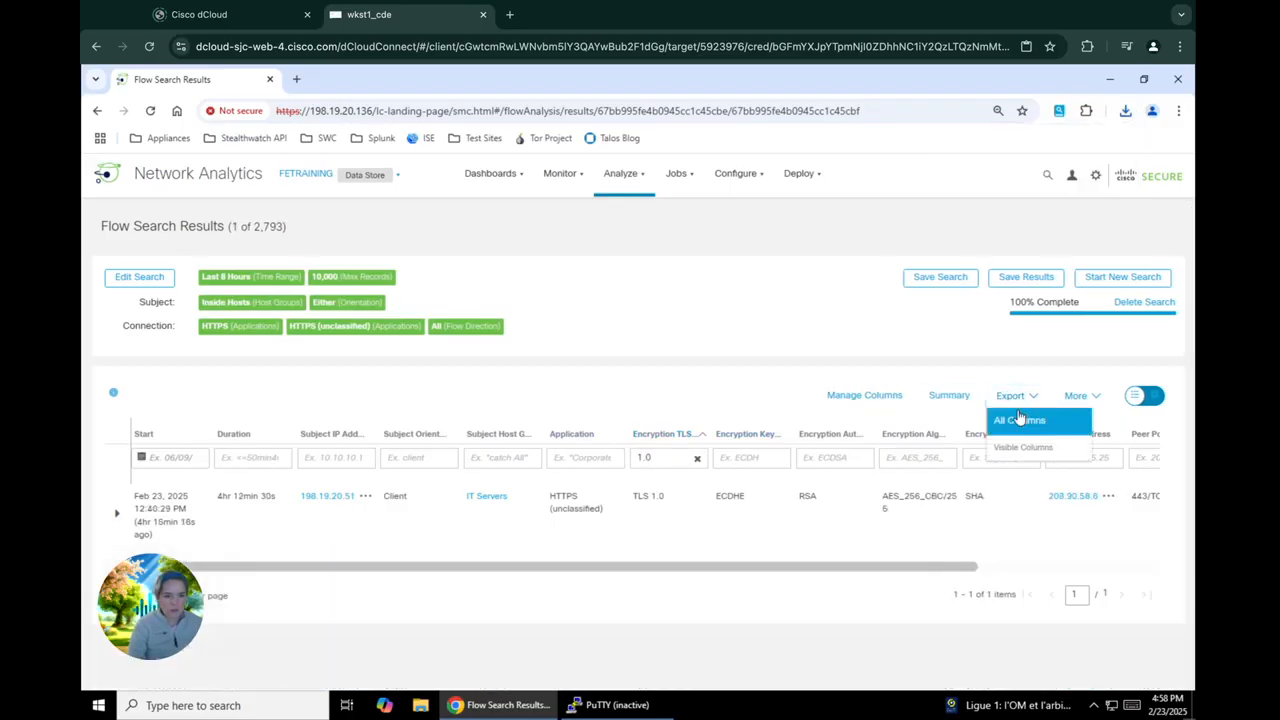
click(1019, 420)
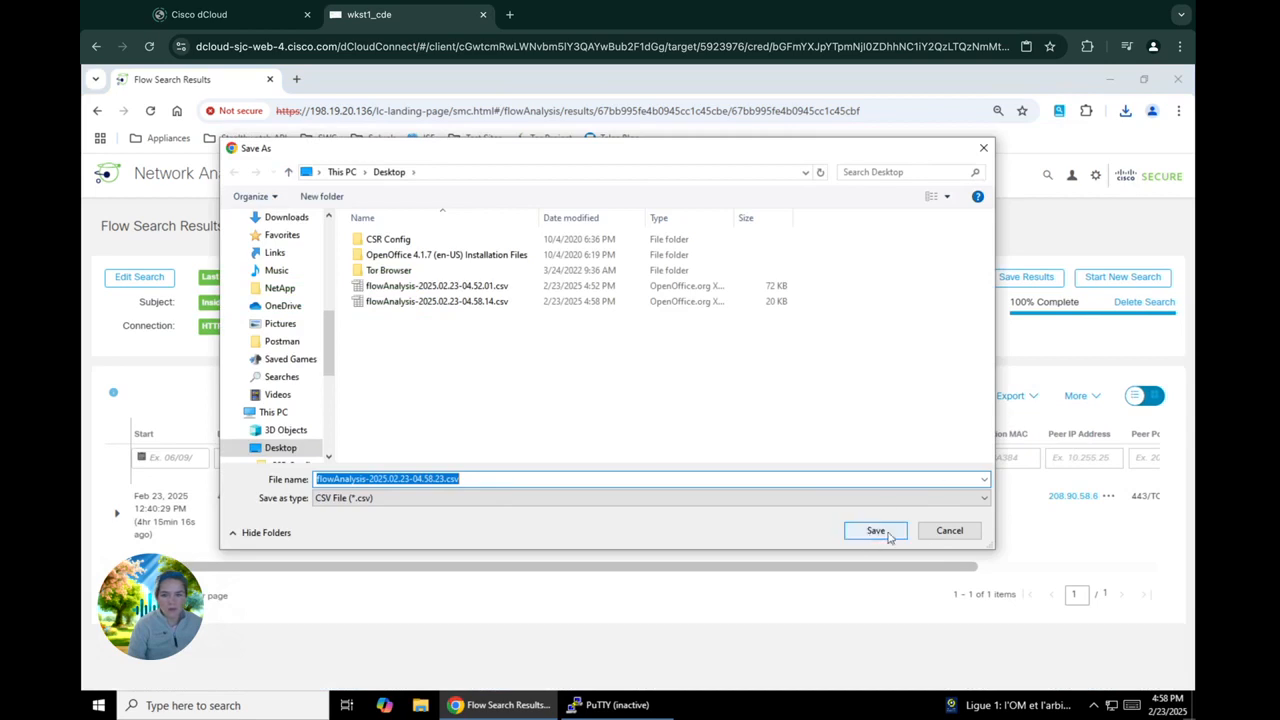
click(887, 536)
Export only the visible columns of the filtered TLS 1.0 flows as a CSV file to the Desktop
click(1029, 397)
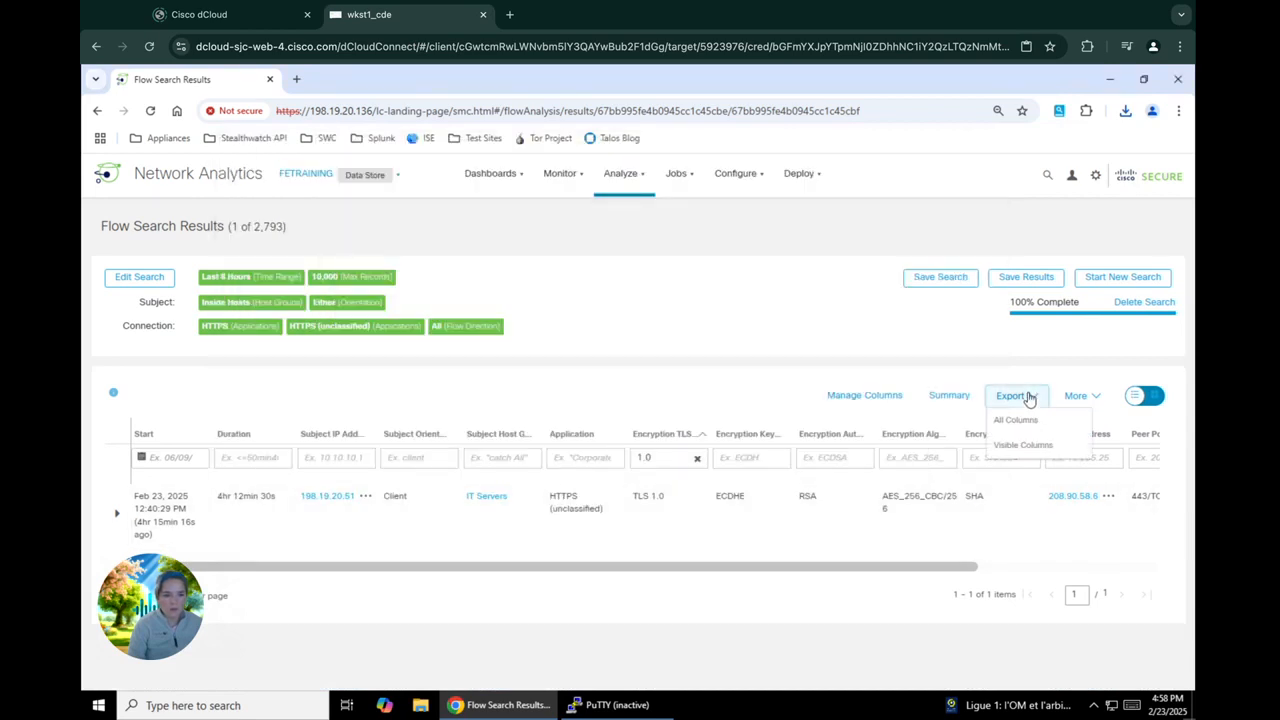
click(1025, 445)
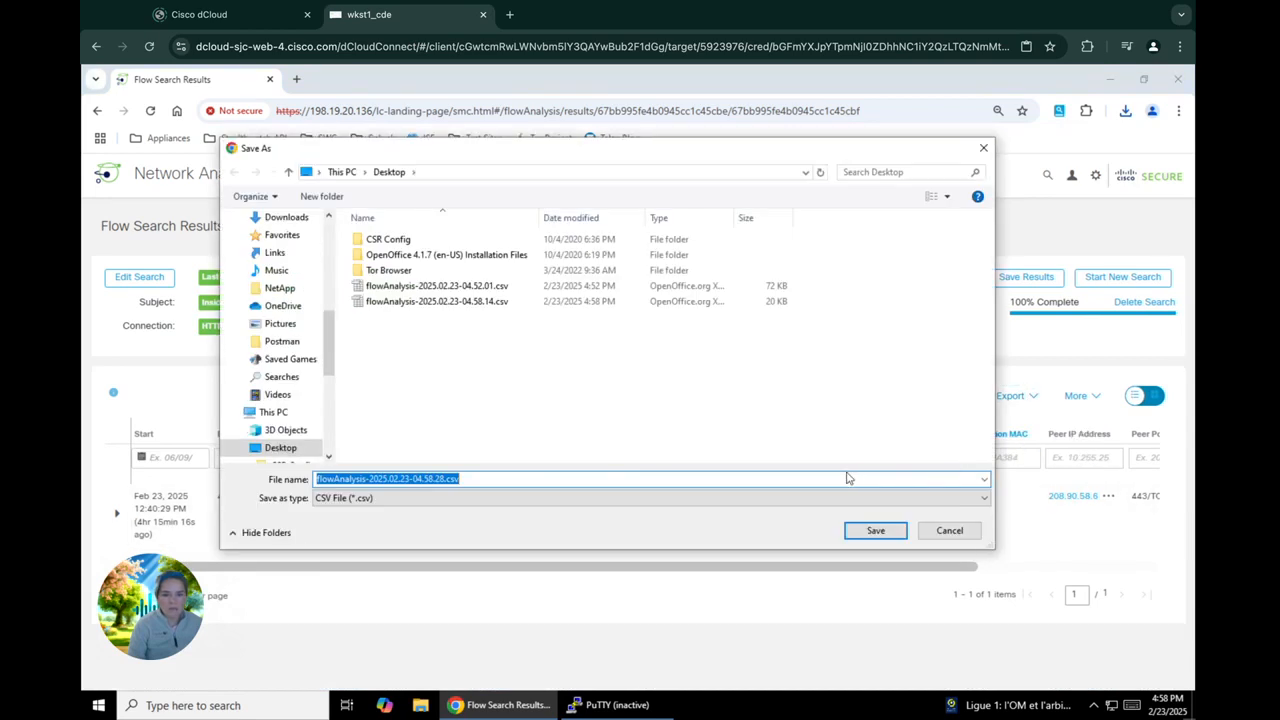
click(890, 531)
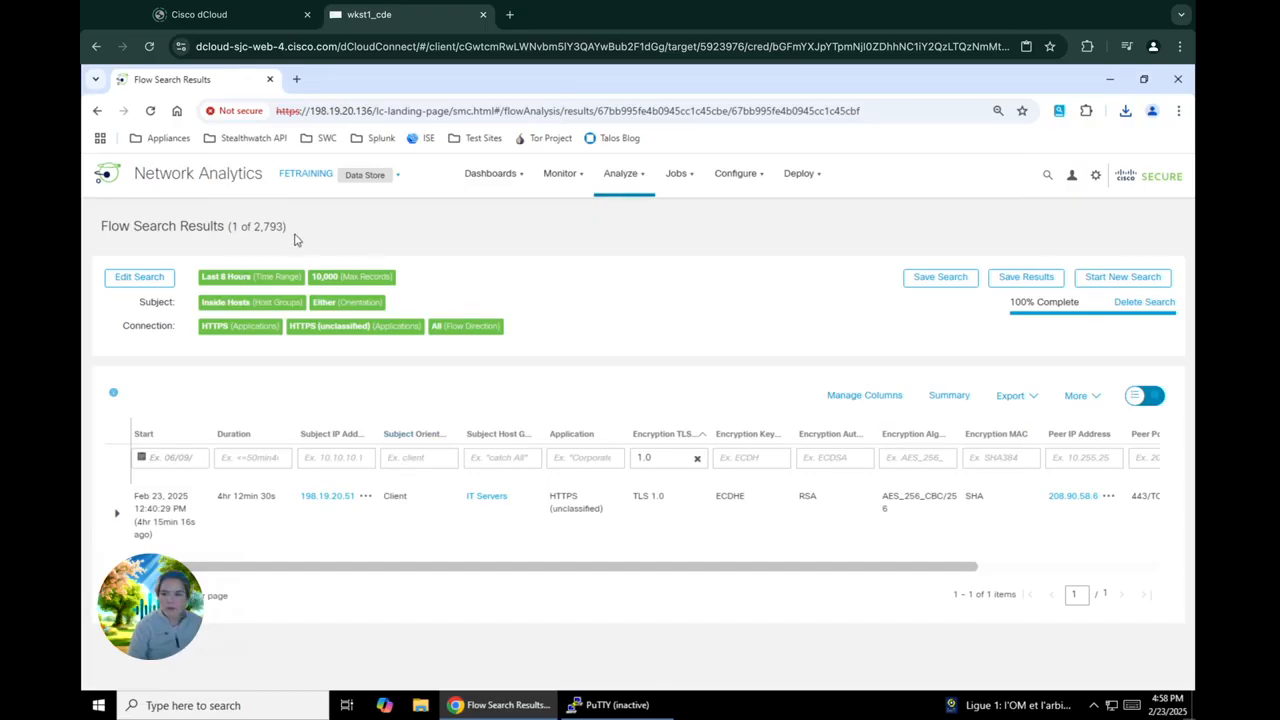
Open the ETA Cryptographic Audit dashboard
click(488, 179)
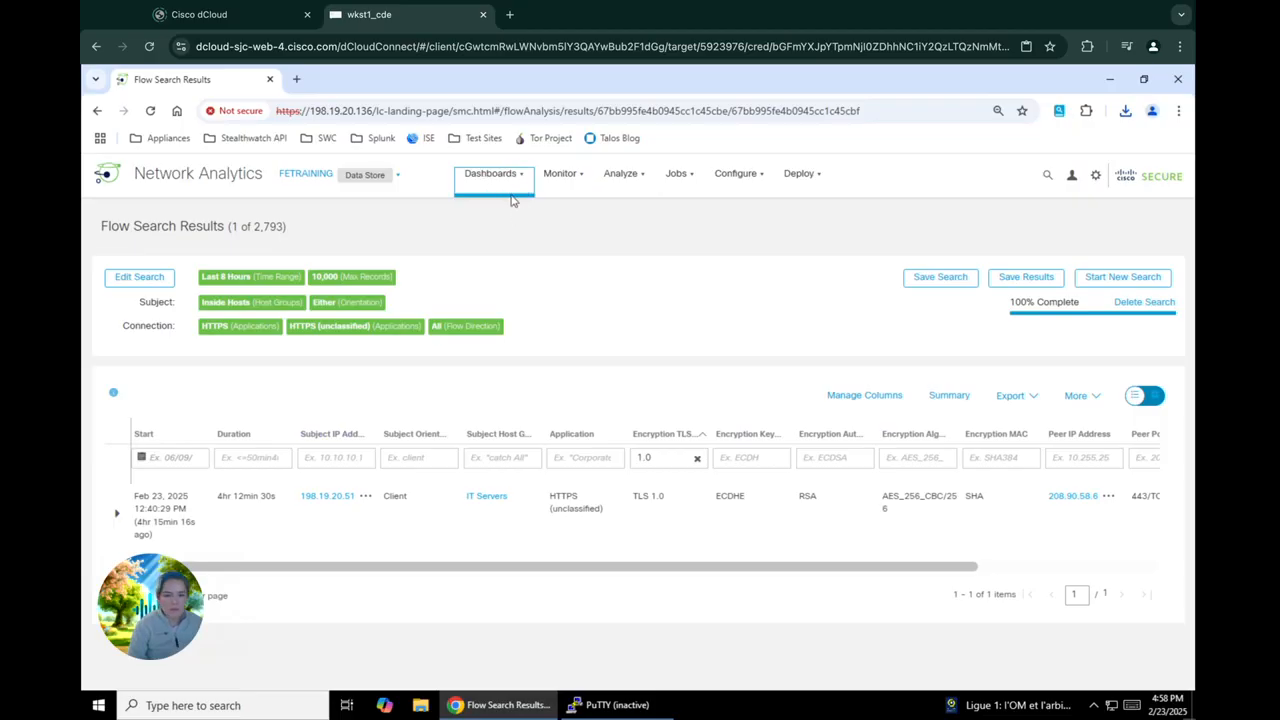
mouse_move(509, 190)
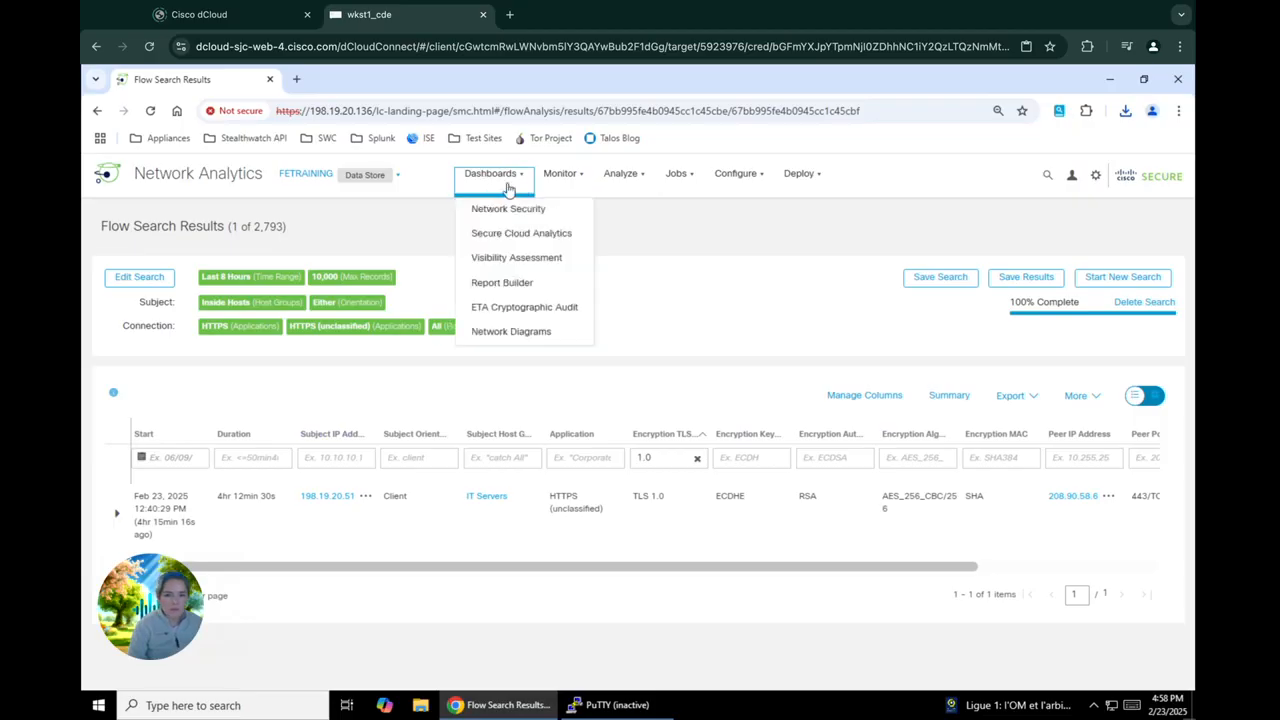
click(519, 310)
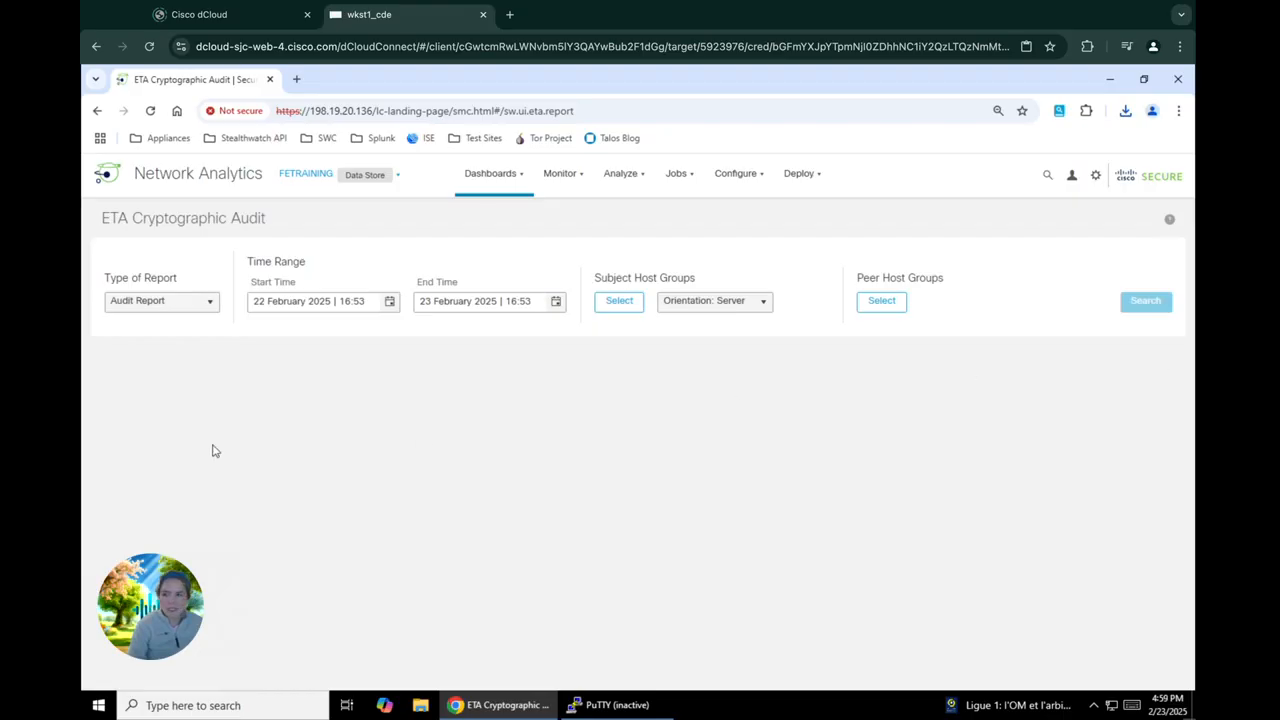
Set the audit time range to start 21 February 2025 at 16:53 and end 24 February 2025 at 16:53
click(390, 301)
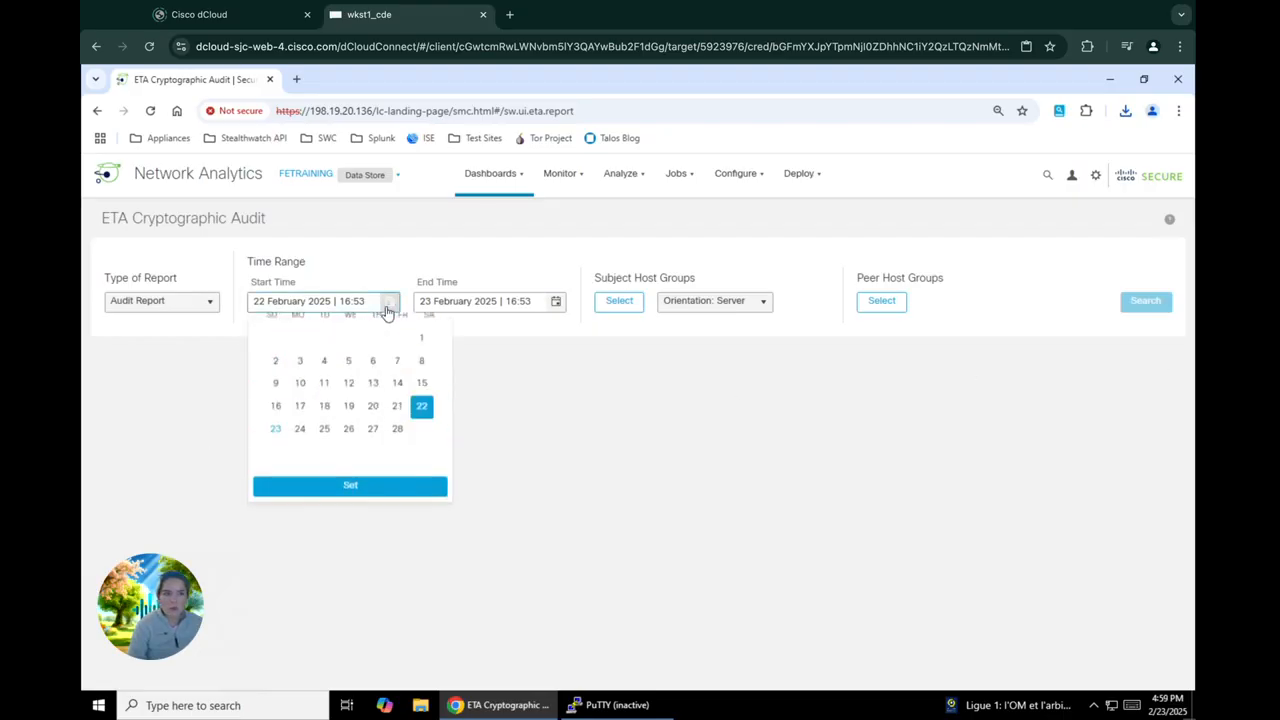
click(395, 486)
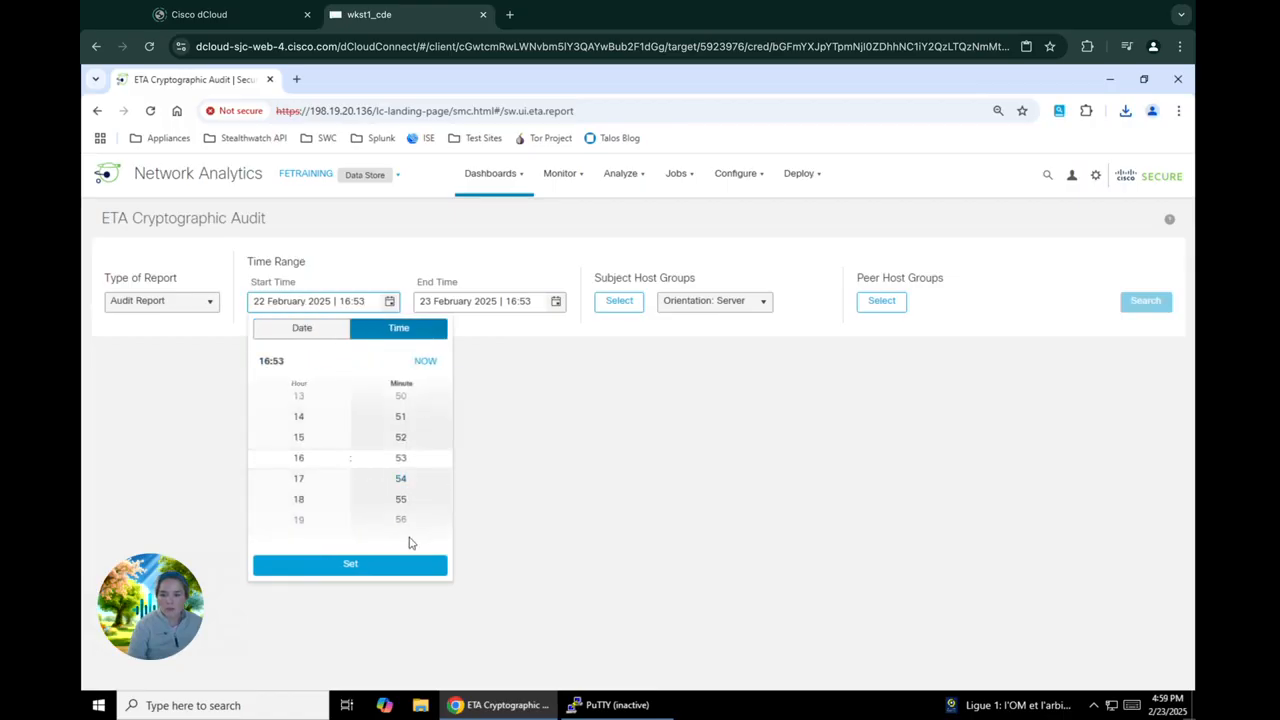
click(383, 565)
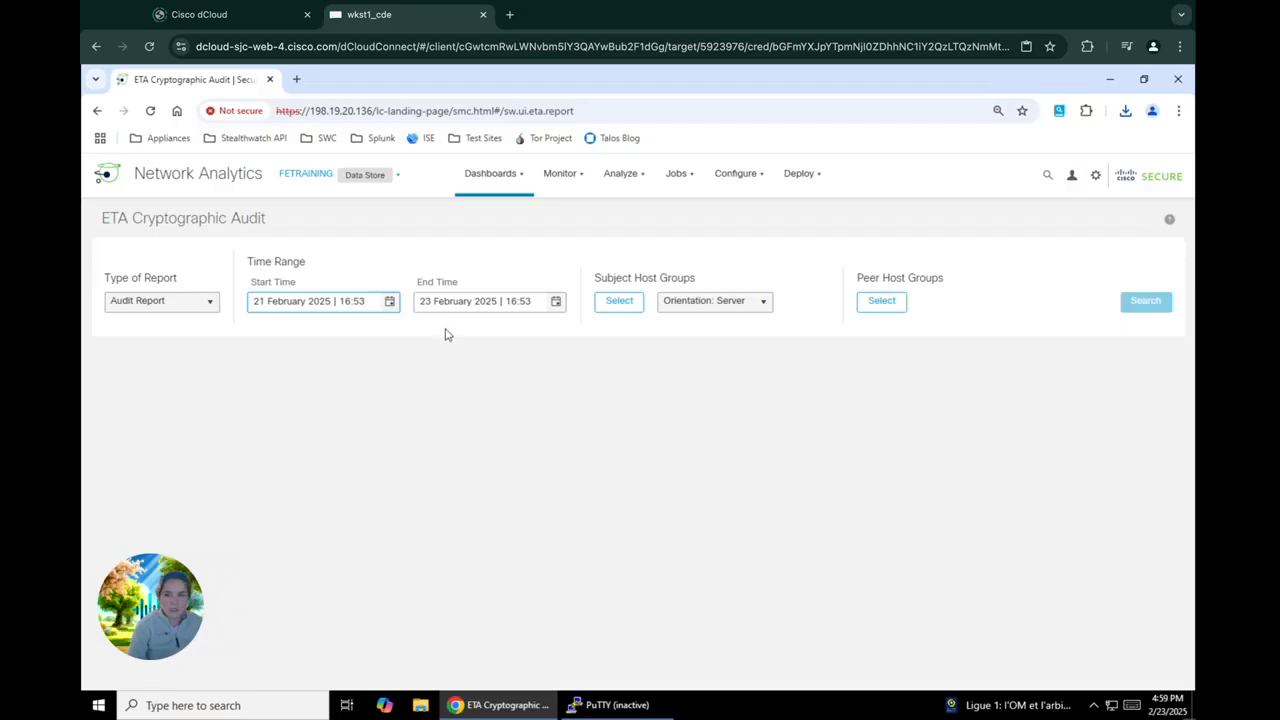
click(556, 301)
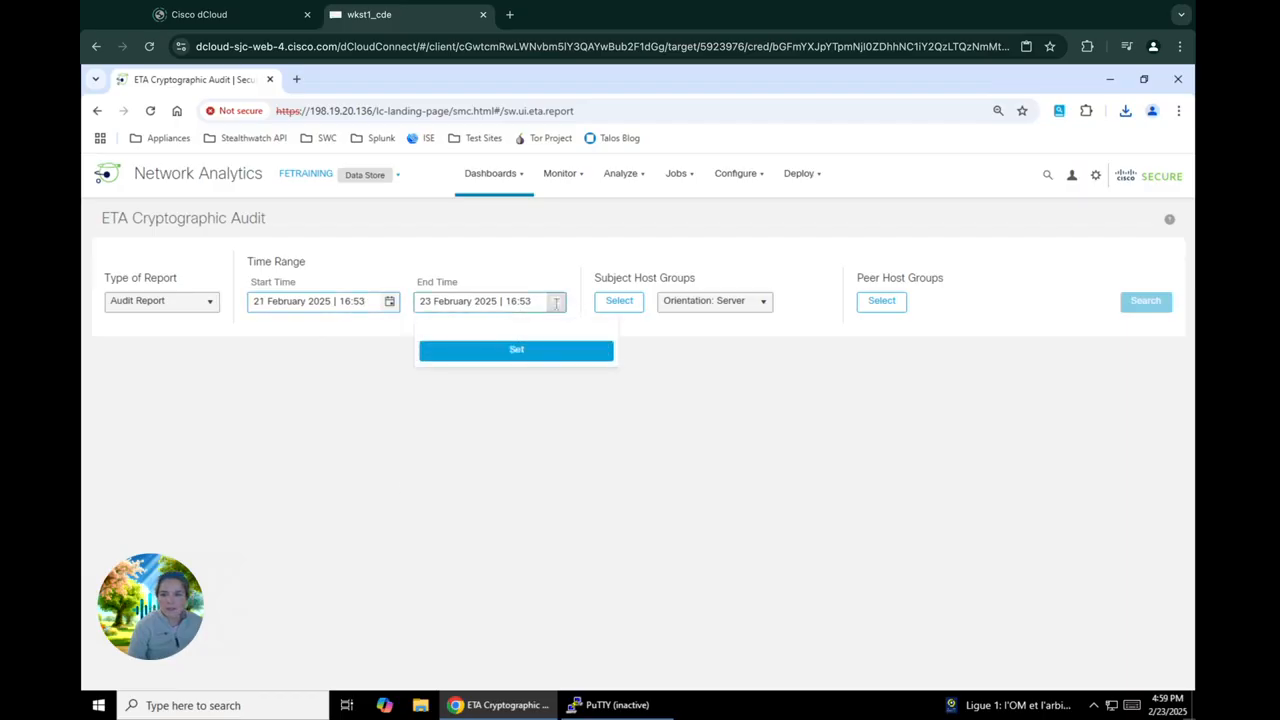
click(466, 507)
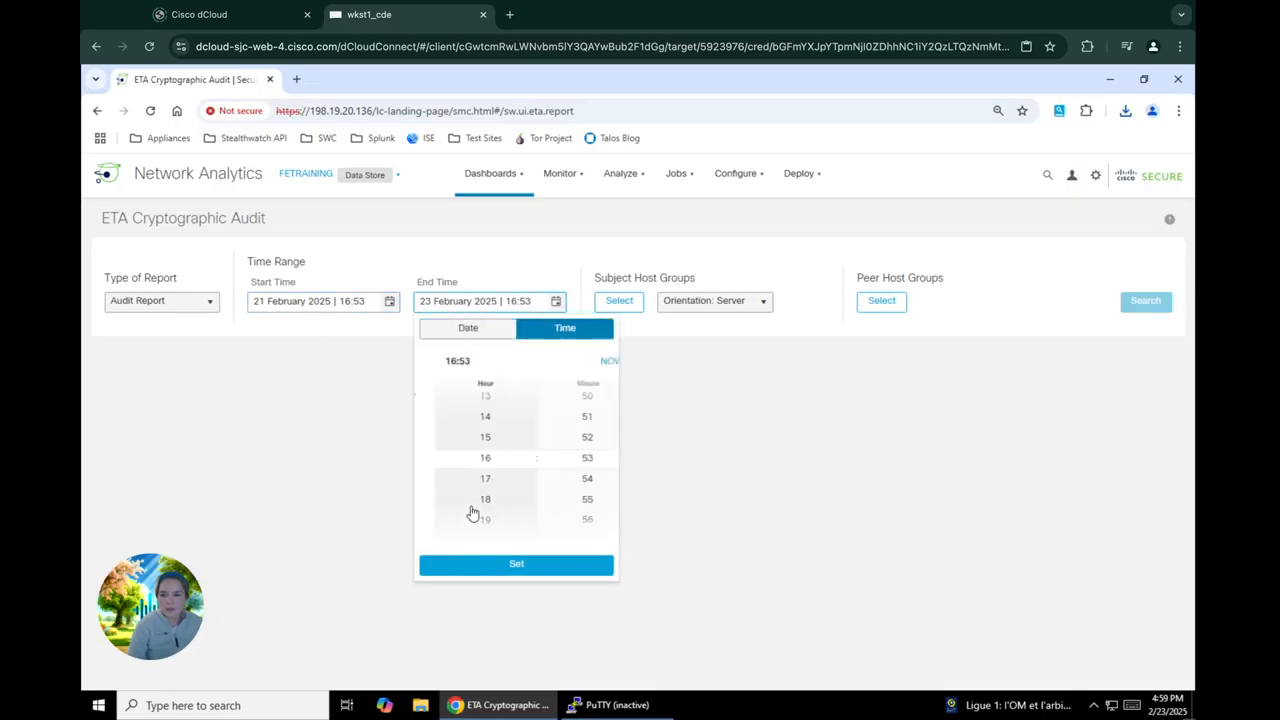
click(528, 566)
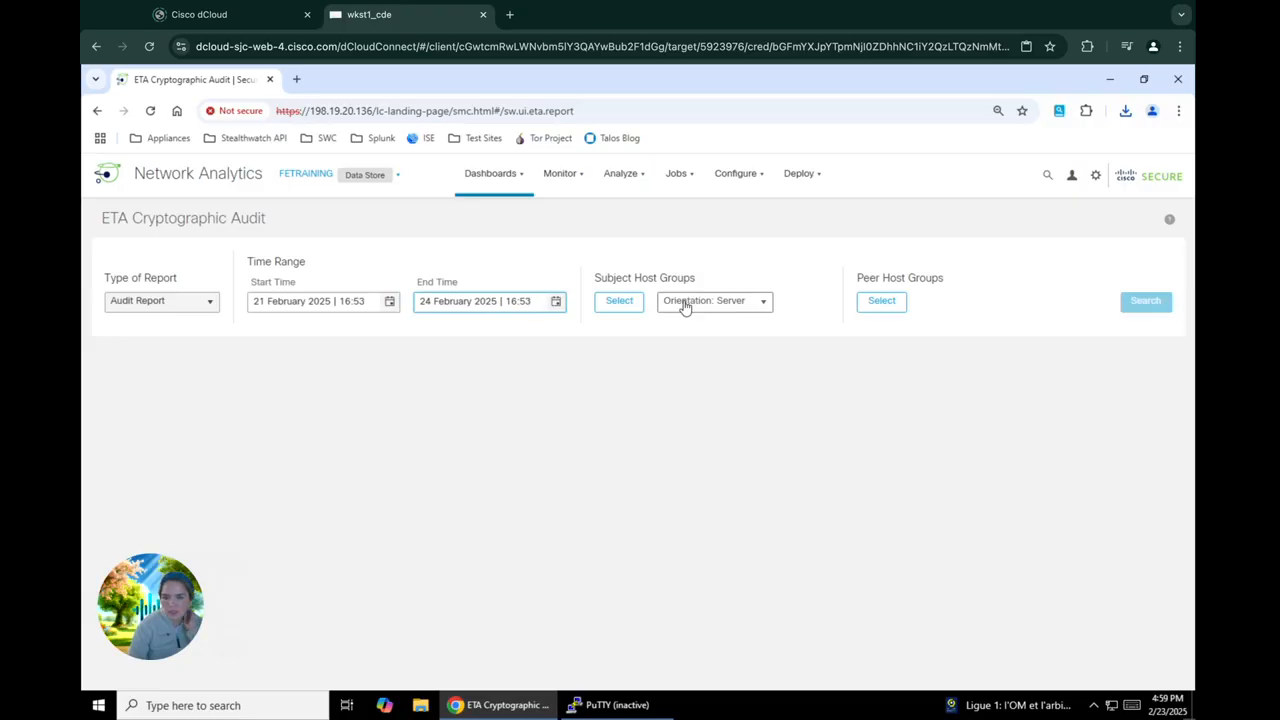
Choose Inside Hosts and Outside Hosts as the audit's subject host groups and set their orientation to Client
click(624, 312)
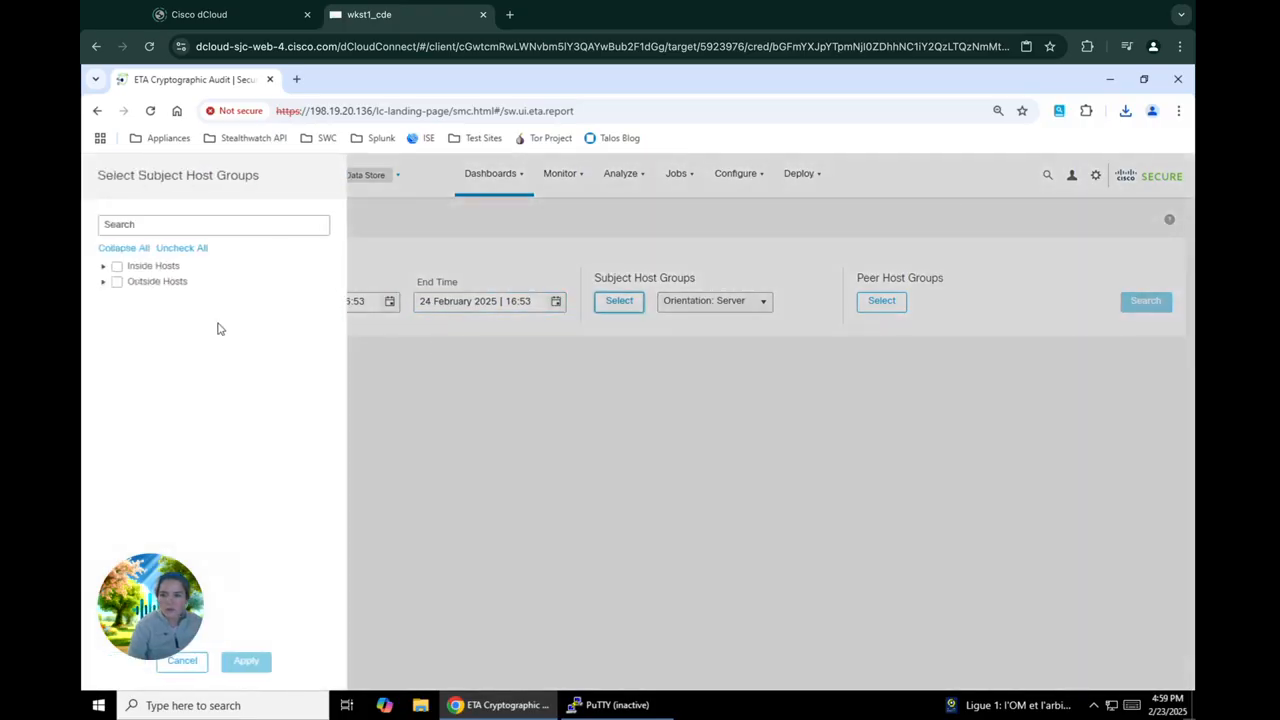
click(117, 268)
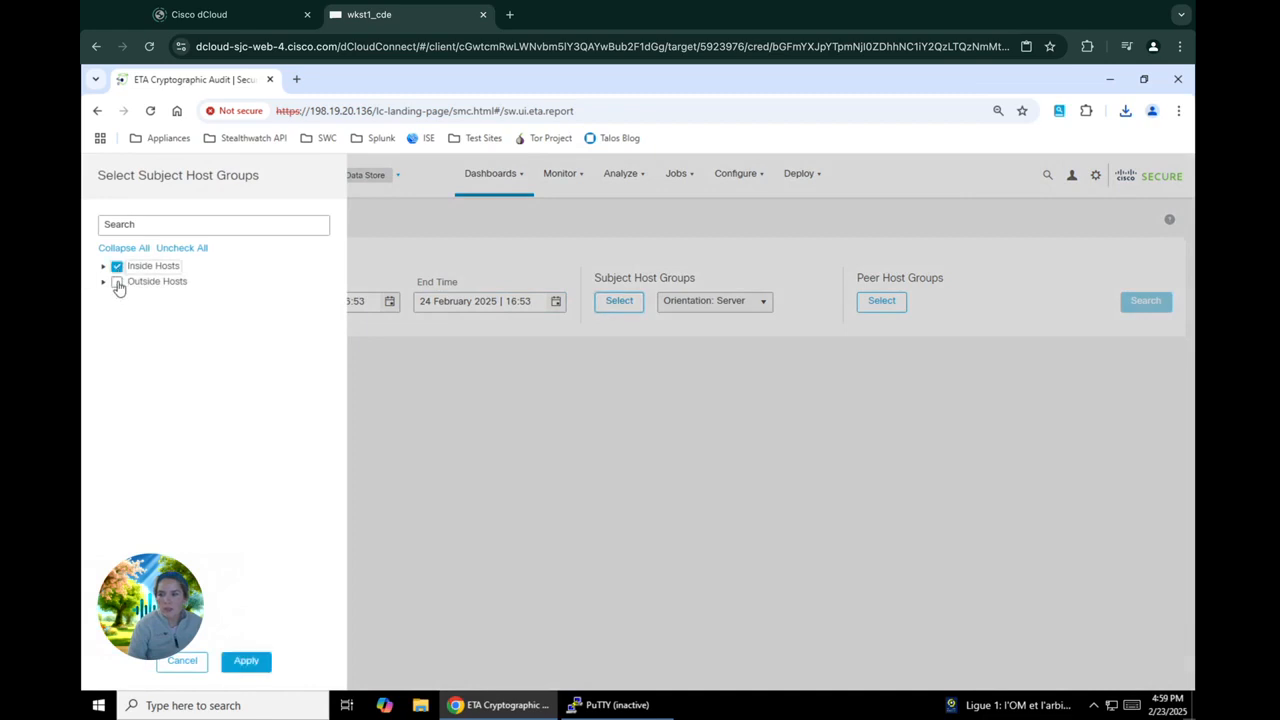
click(117, 282)
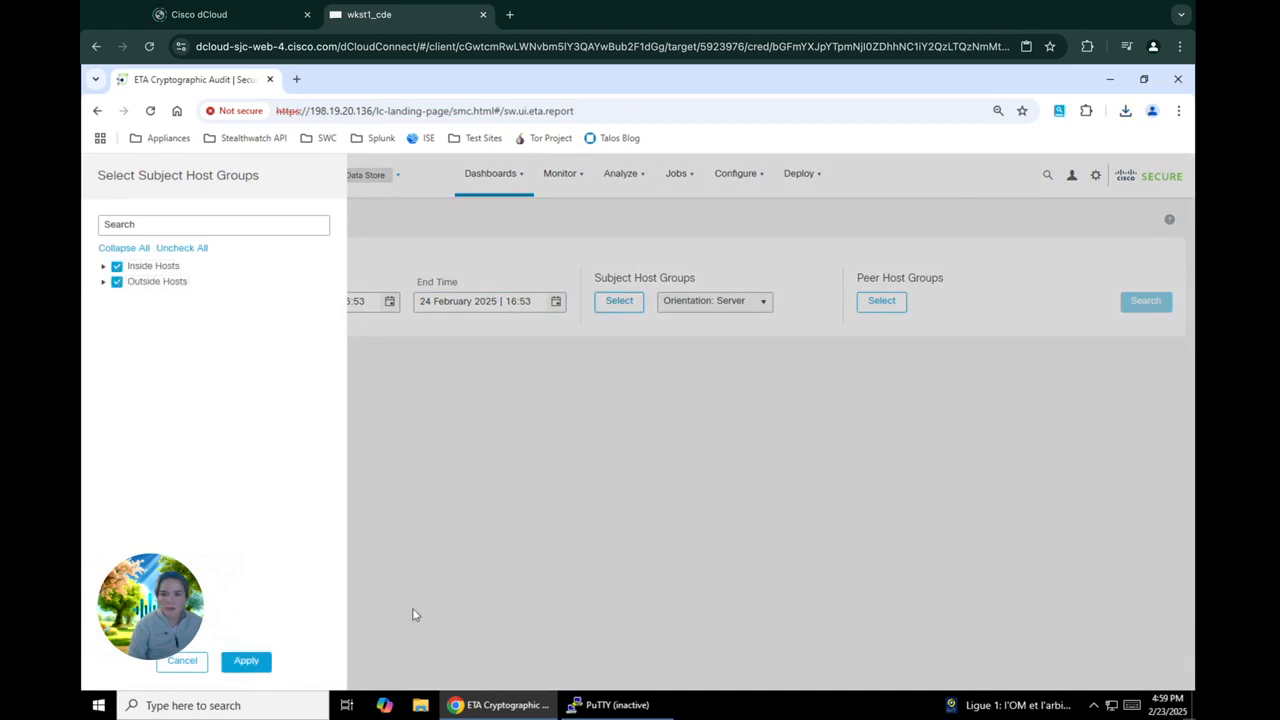
click(261, 668)
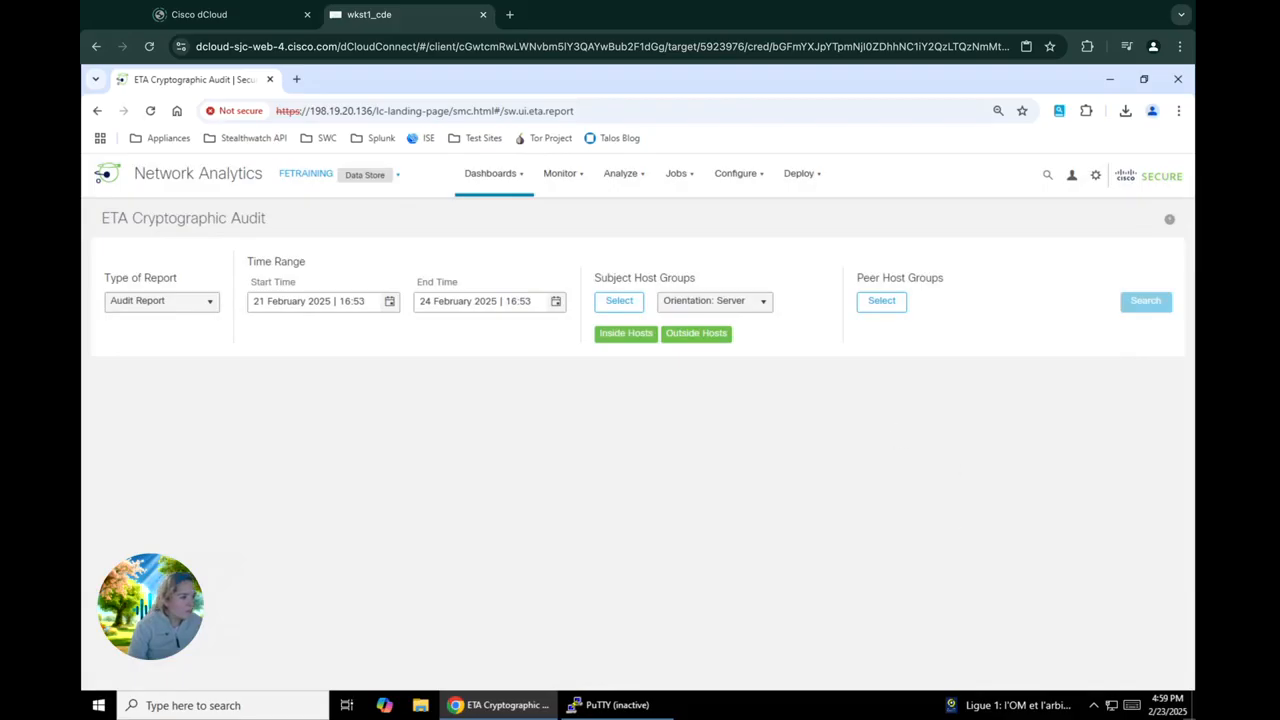
click(755, 311)
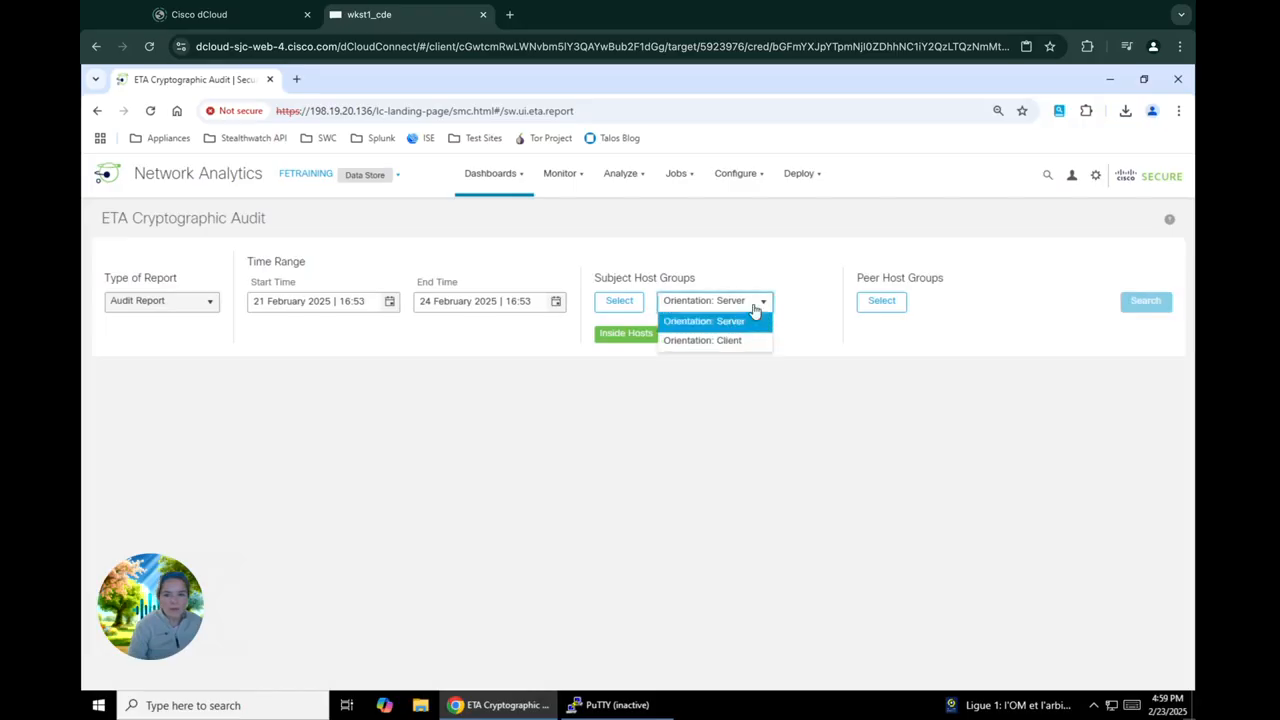
click(739, 342)
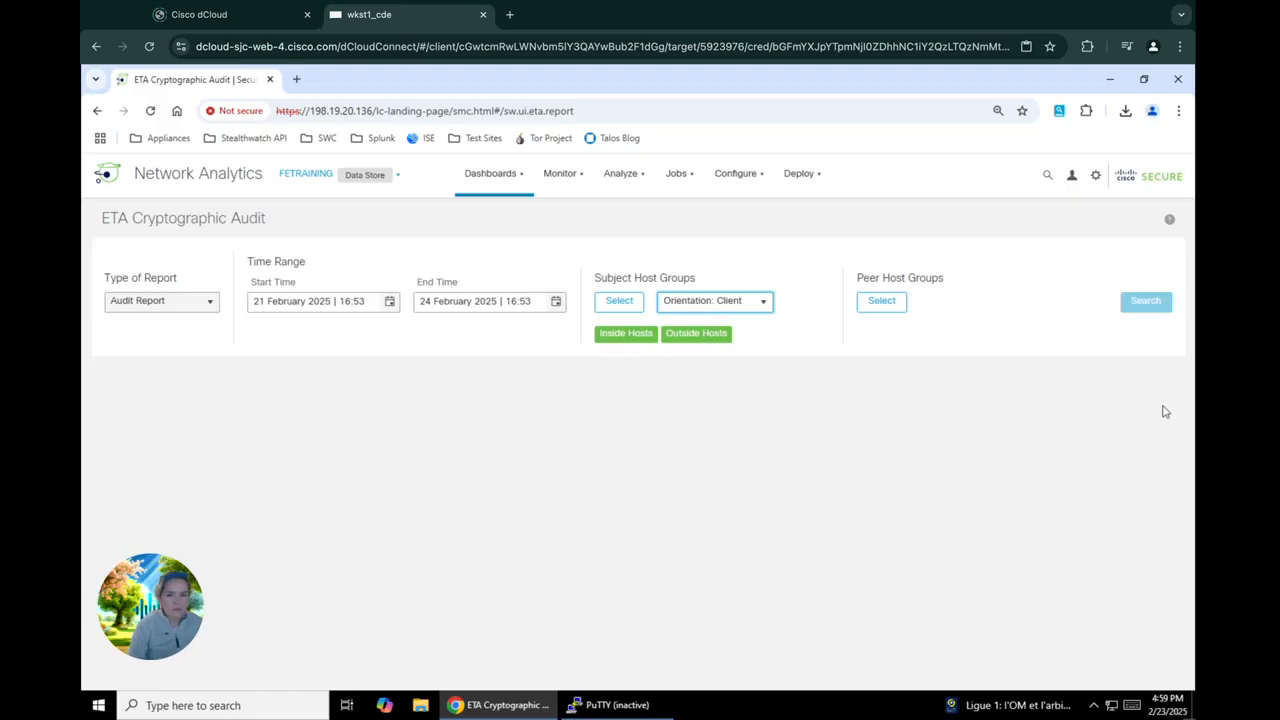
click(1160, 302)
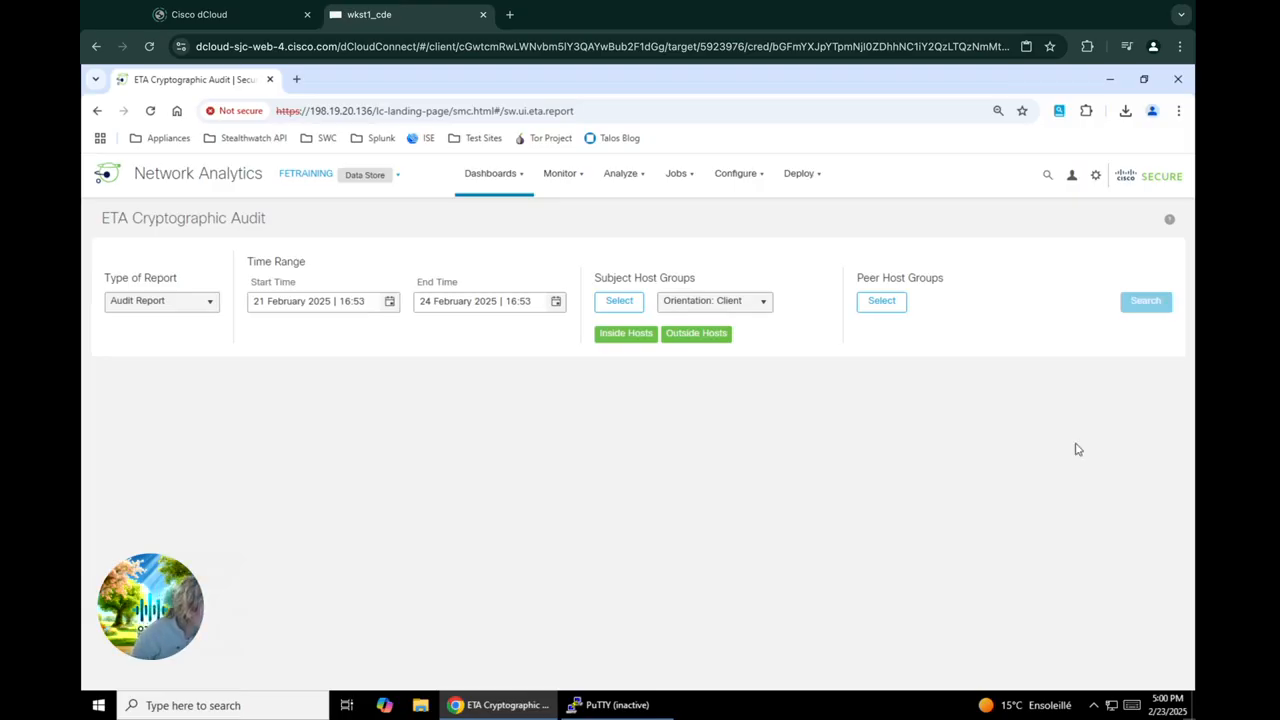
Choose Inside Hosts and Outside Hosts as the peer host groups and run the audit search
click(884, 304)
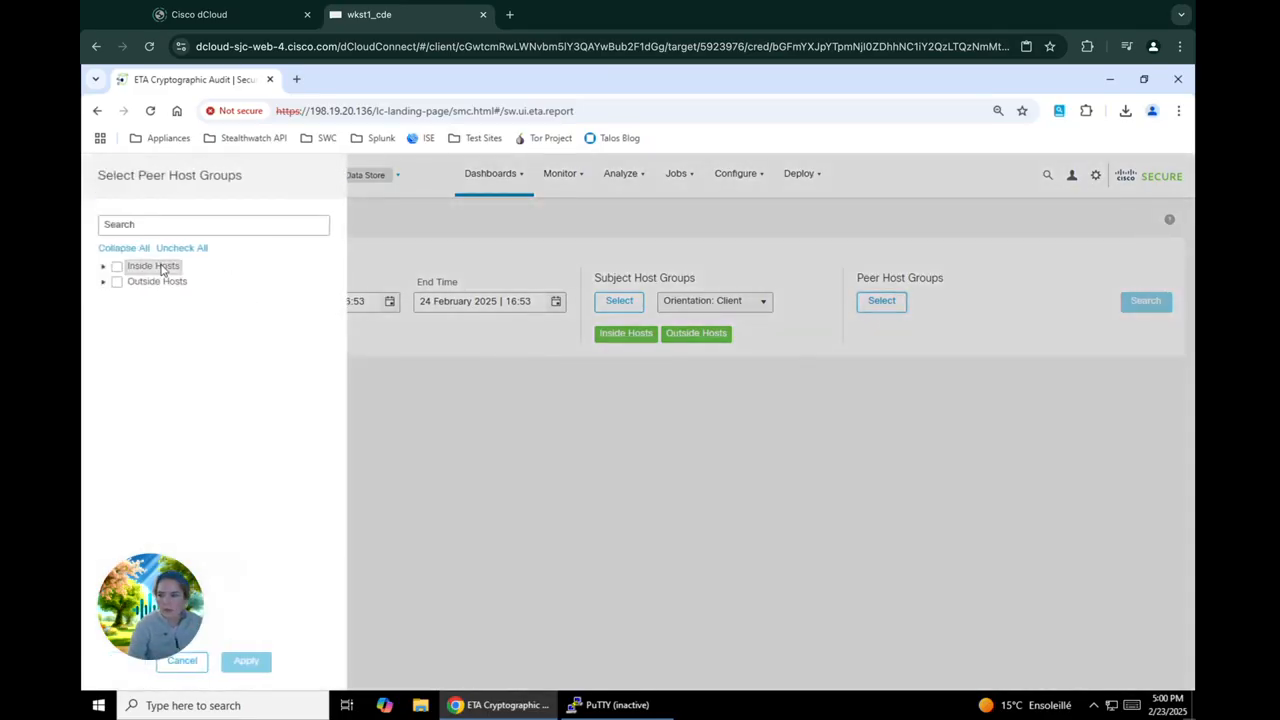
click(117, 267)
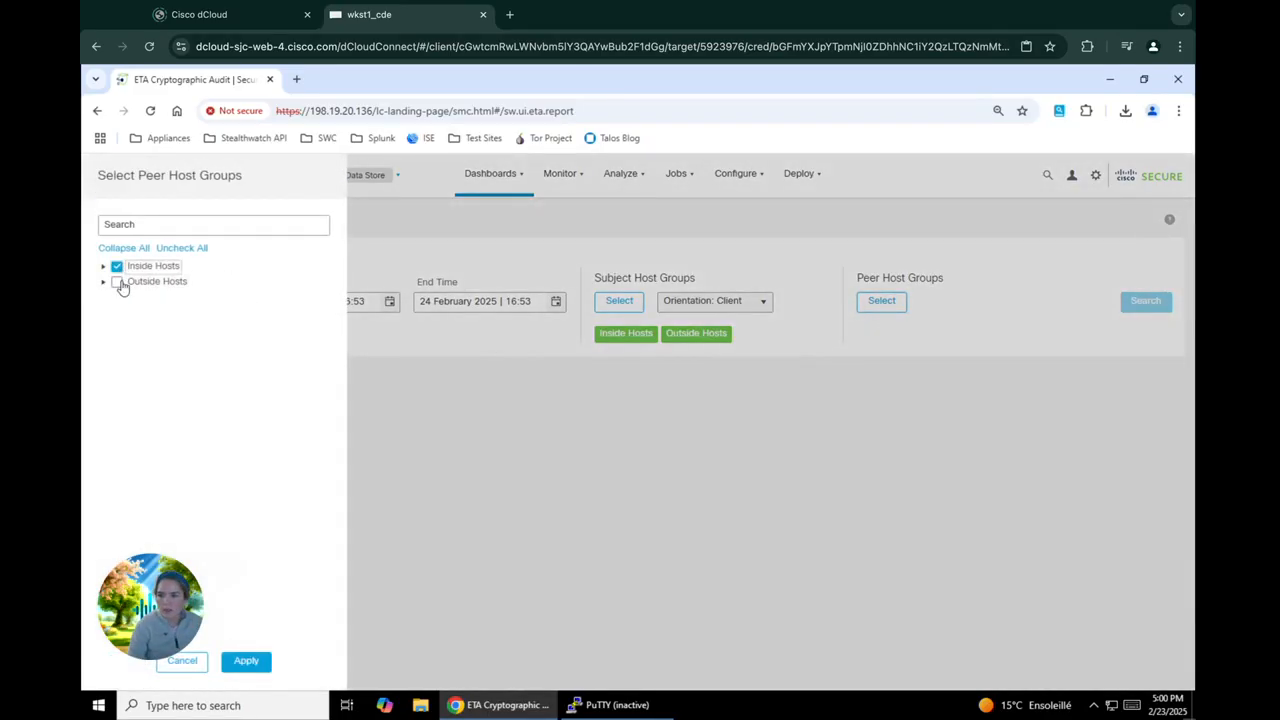
click(117, 282)
click(248, 662)
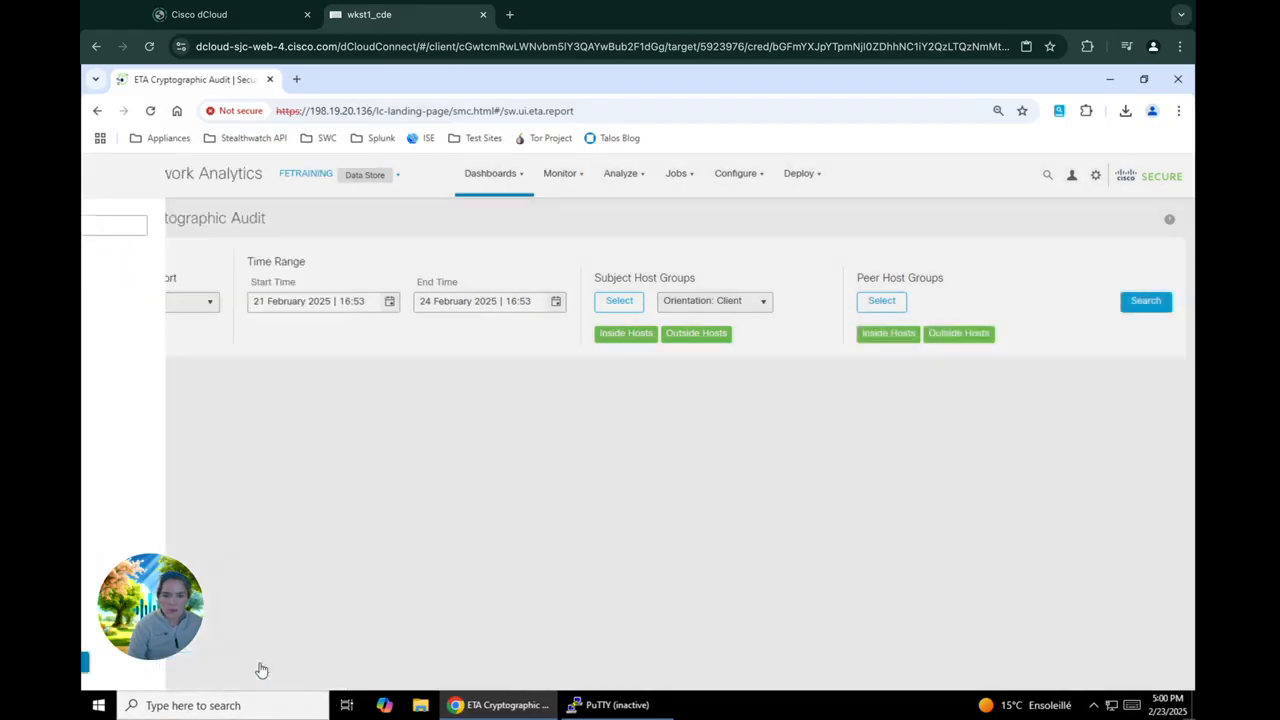
click(1146, 312)
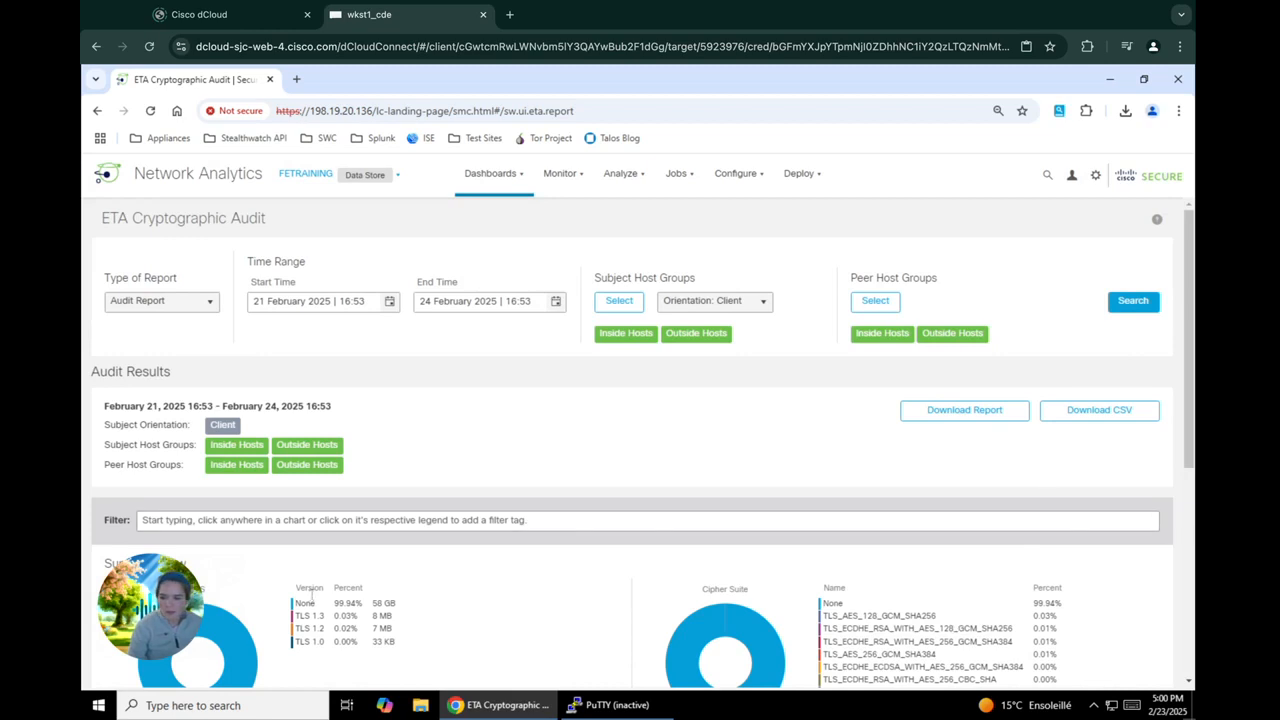
Review the audit's TLS versions and cipher suites and download the results as a CSV file to the Desktop
scroll(311, 594, down, 2)
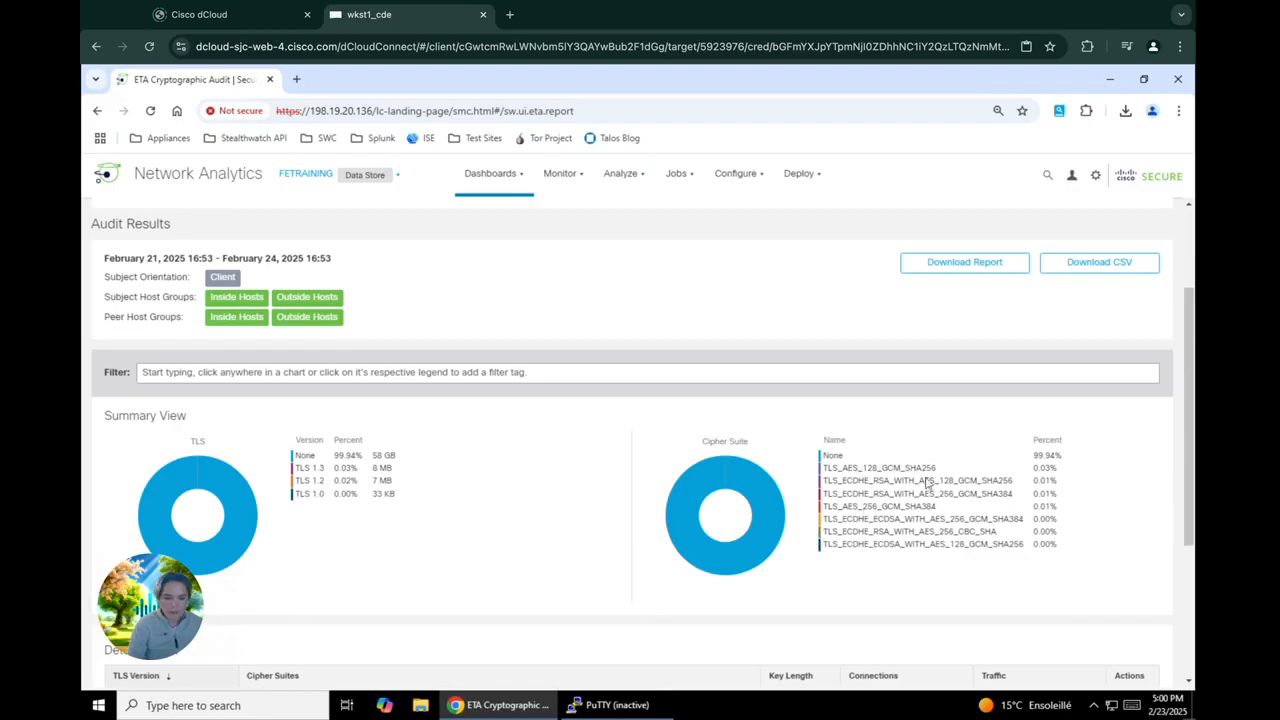
scroll(927, 520, down, 3)
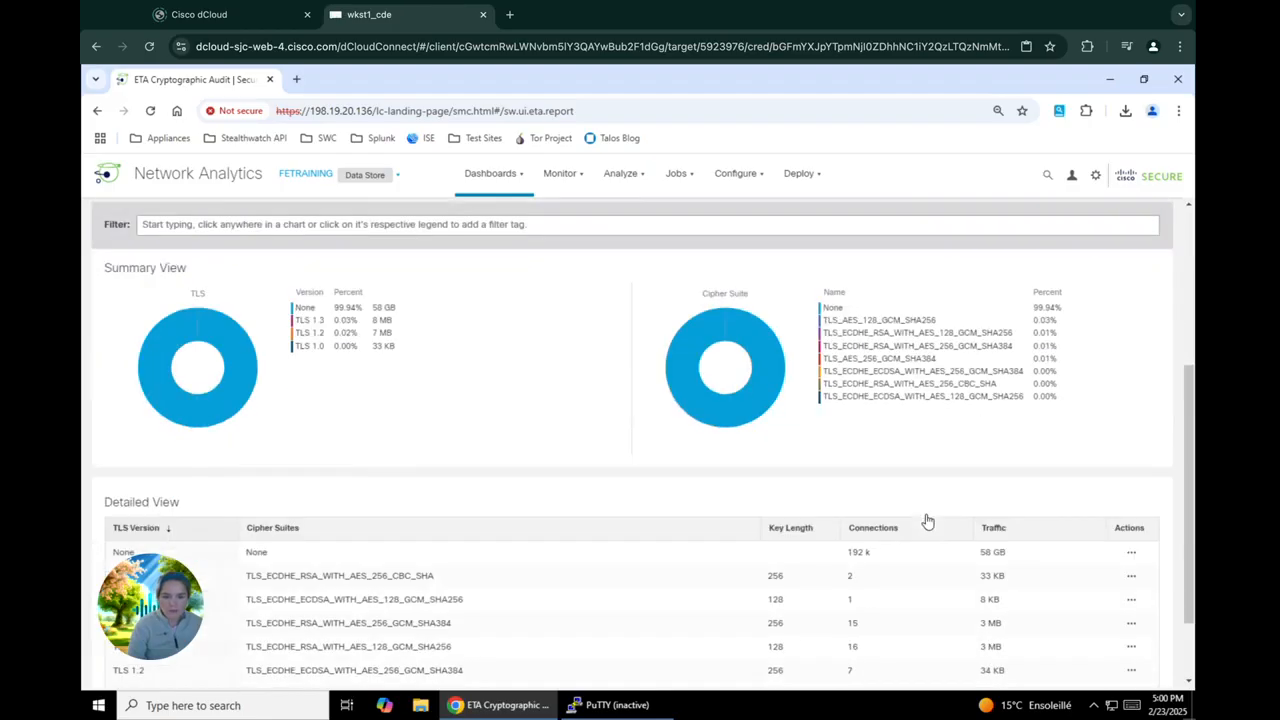
scroll(927, 520, down, 2)
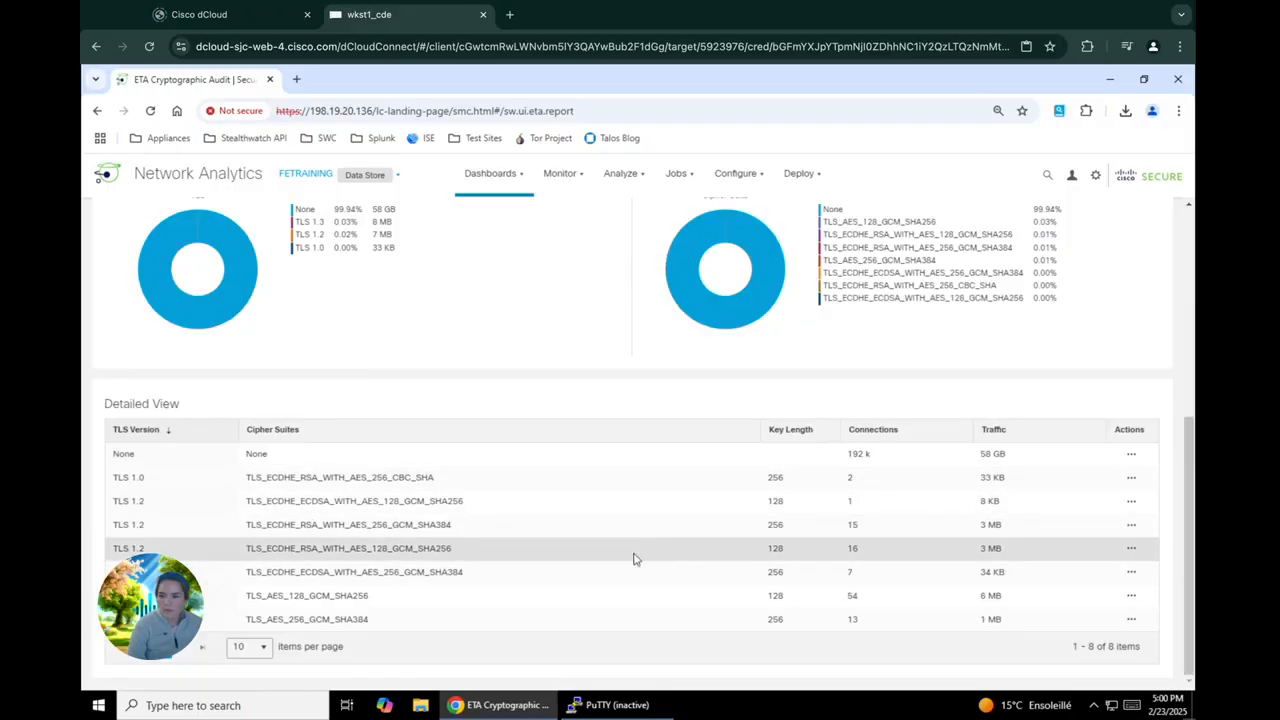
scroll(597, 489, up, 4)
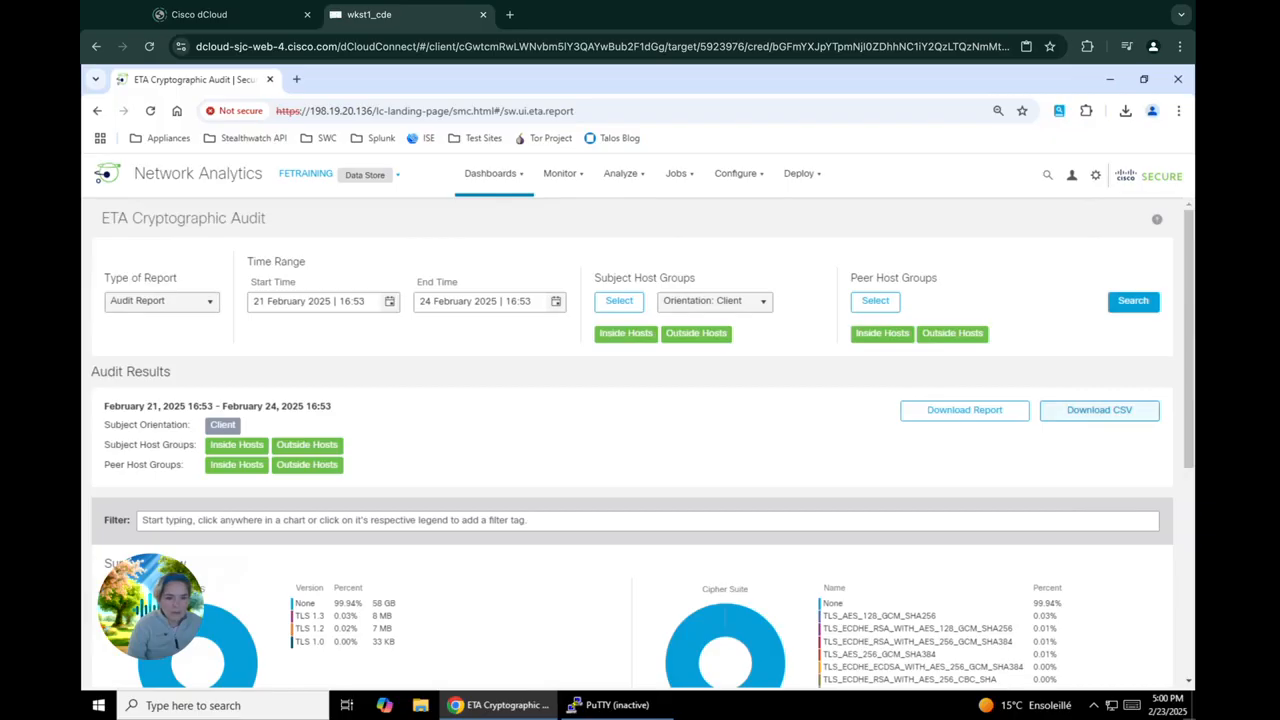
click(1119, 411)
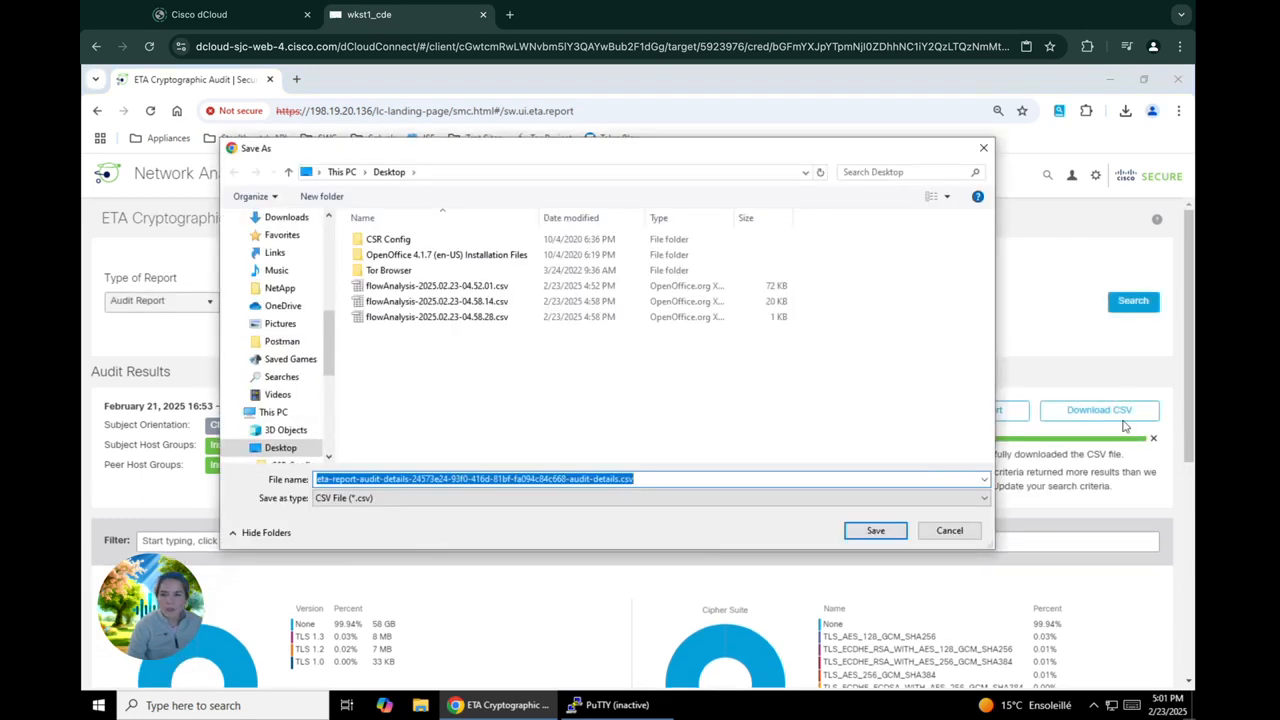
click(876, 530)
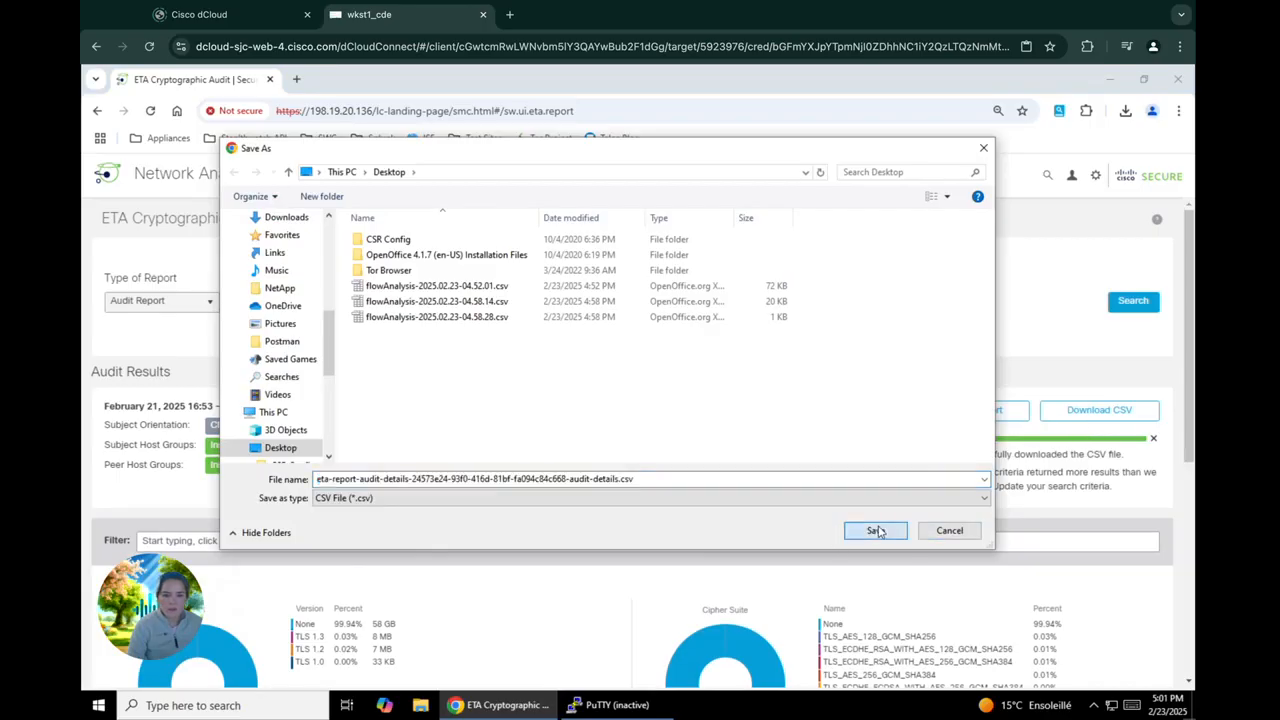